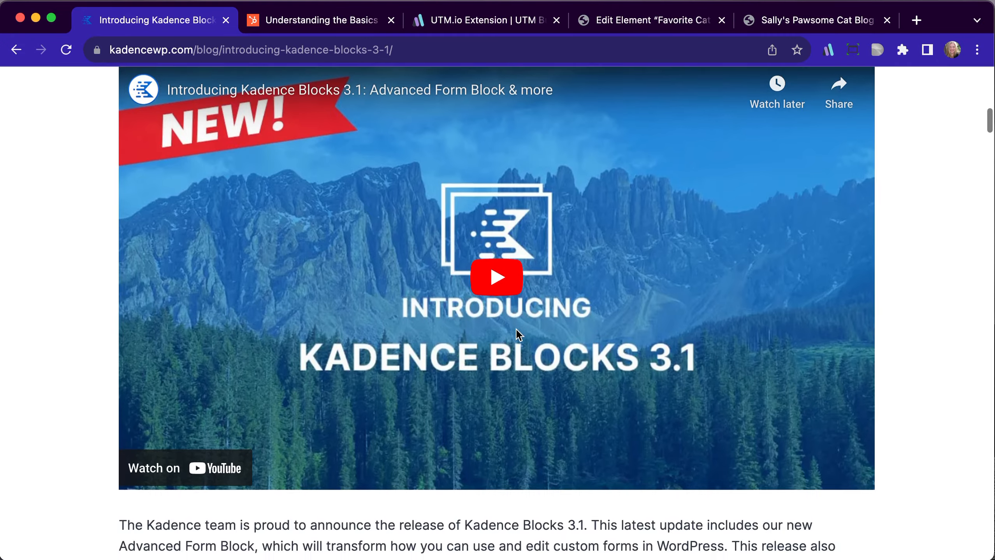
pyautogui.scroll(-4, 517, 336)
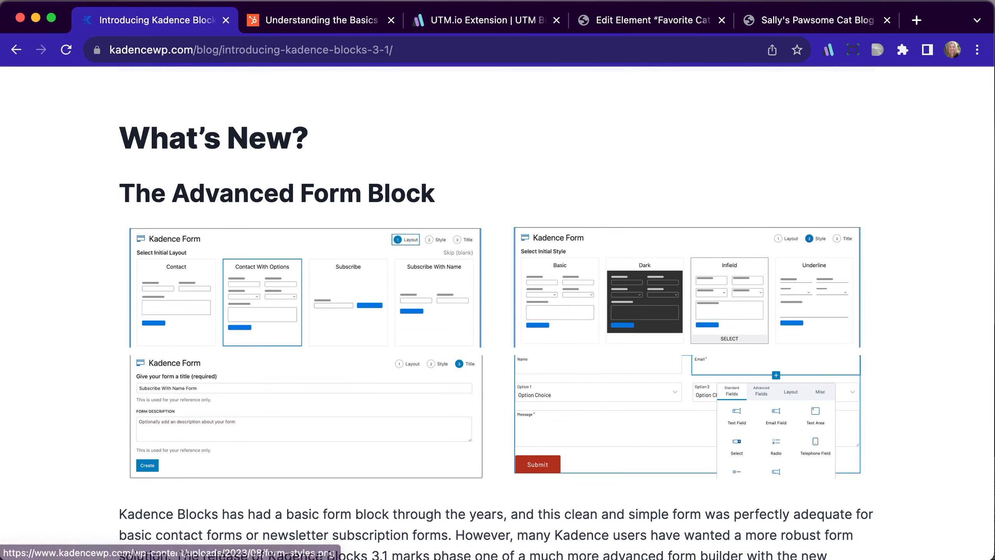
# Look over the Advanced Form Block section of the Kadence Blocks 3.1 announcement and bring up the cat blog's home page
pyautogui.click(794, 27)
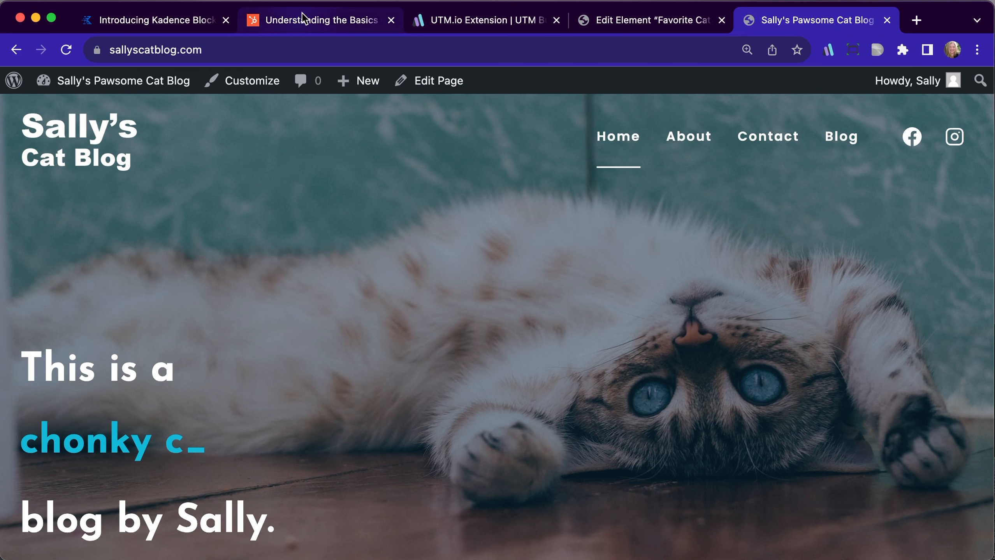
# Examine the HubSpot article's explanation of UTM parameters, its example tracking URL and the descriptions of the five UTM tags
pyautogui.click(304, 24)
pyautogui.scroll(8, 267, 218)
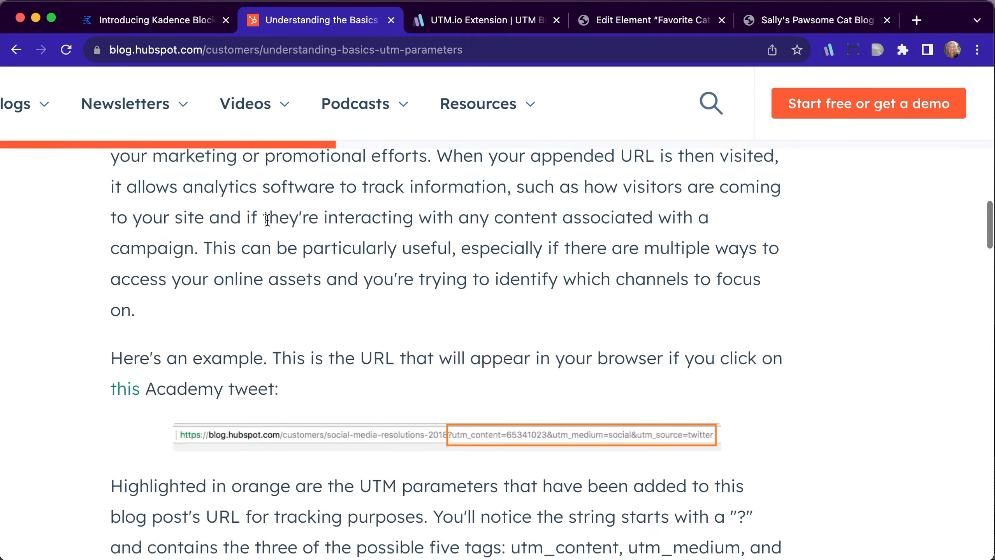
pyautogui.scroll(15, 267, 220)
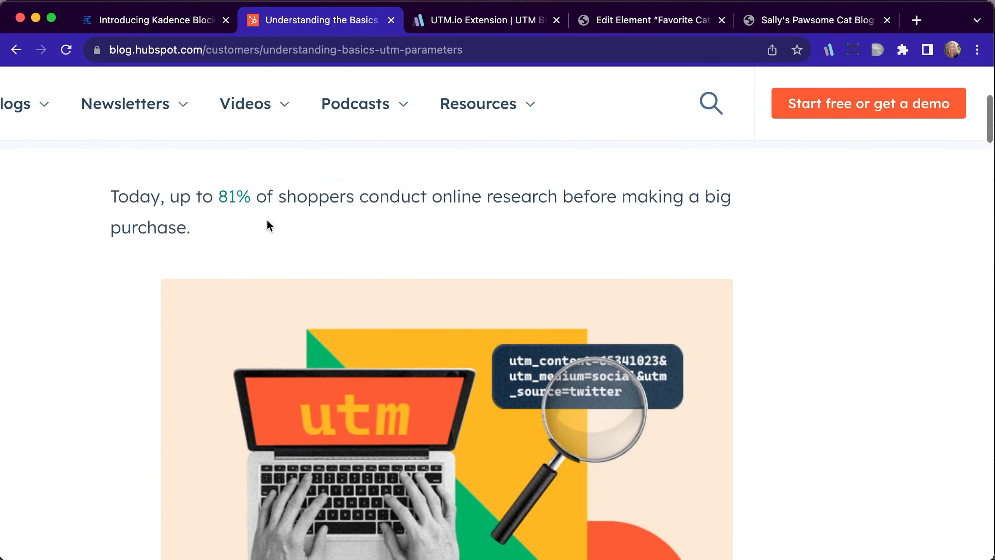
pyautogui.scroll(5, 266, 218)
pyautogui.hscroll(-5, 266, 219)
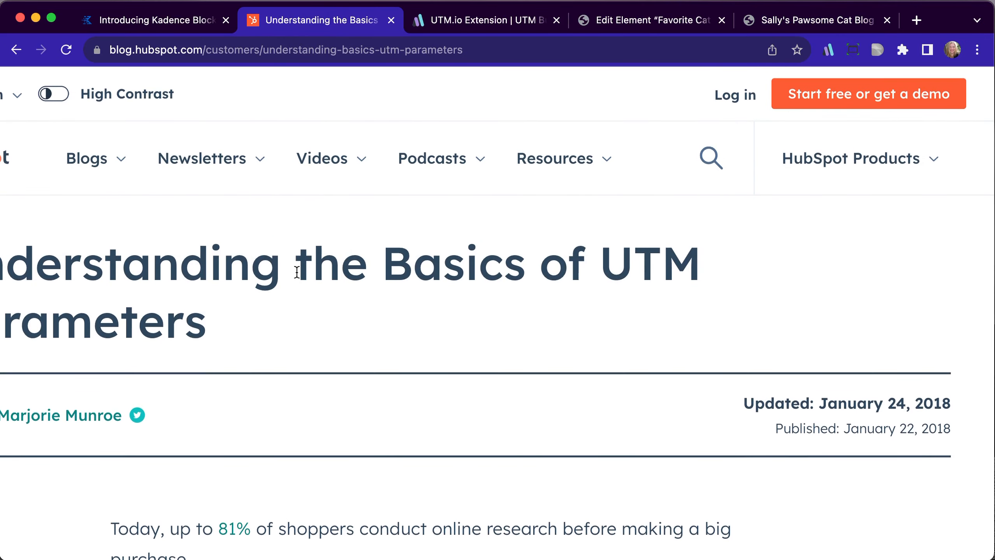
pyautogui.scroll(-1, 296, 272)
pyautogui.hscroll(1, 297, 272)
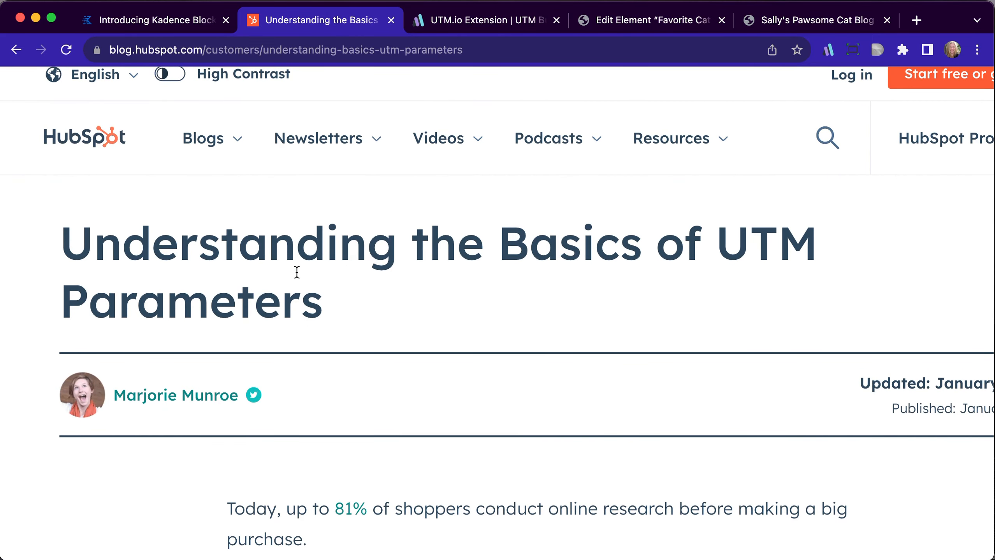
pyautogui.scroll(-10, 297, 272)
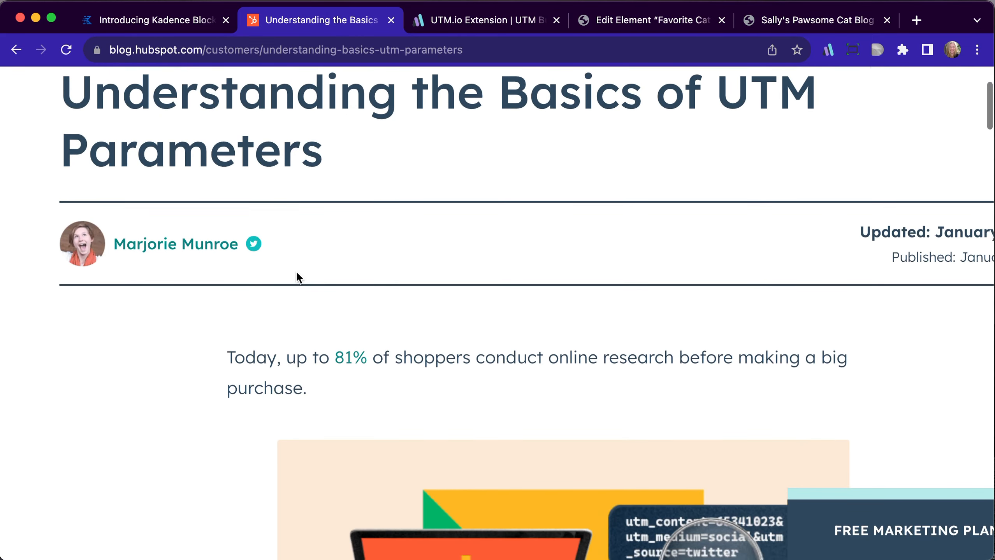
pyautogui.scroll(-20, 299, 277)
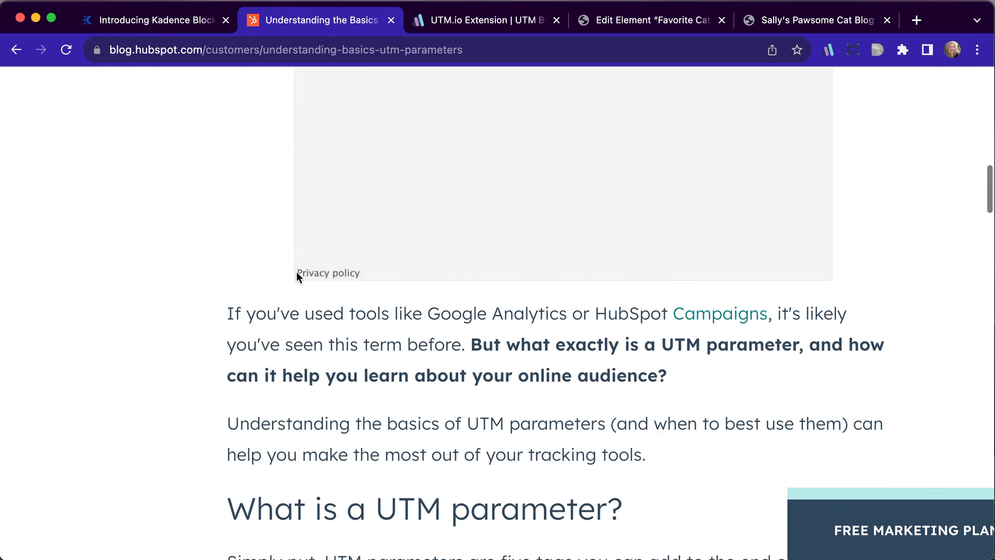
pyautogui.scroll(-5, 297, 272)
pyautogui.hscroll(3, 297, 272)
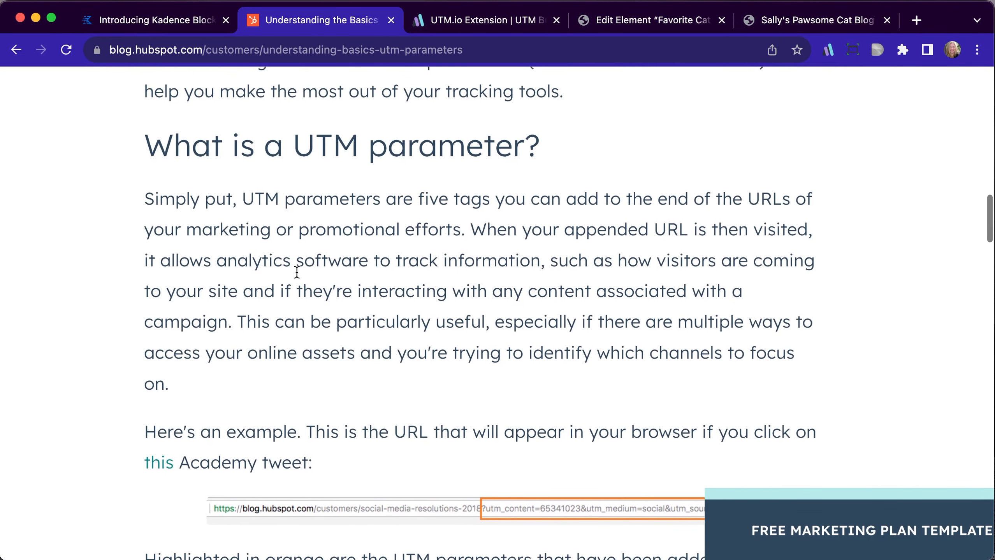
pyautogui.scroll(-8, 411, 294)
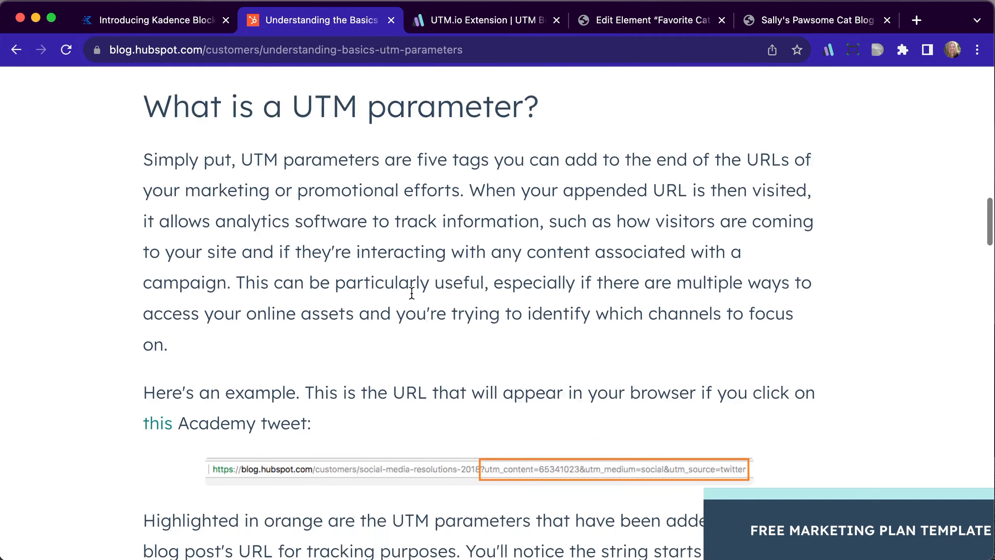
pyautogui.scroll(-2, 412, 295)
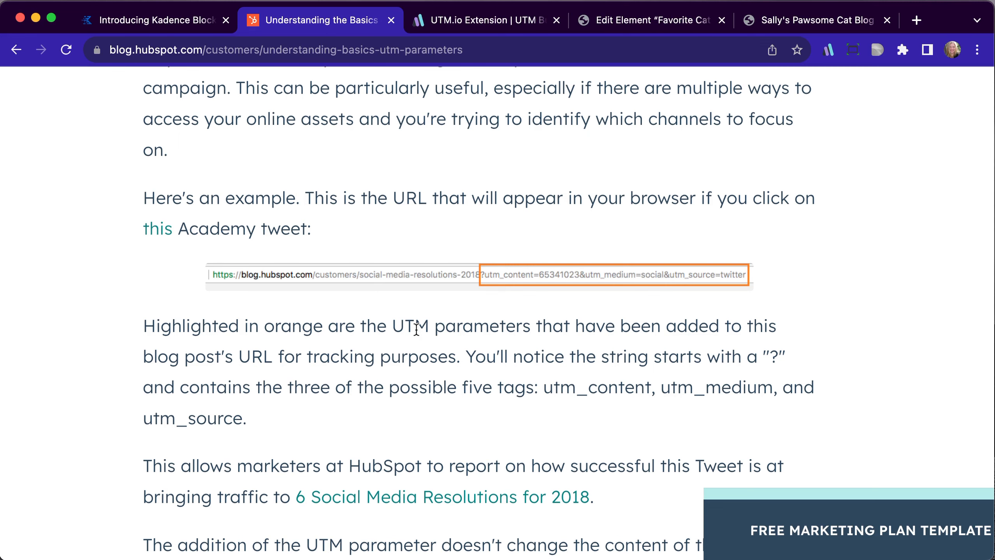
pyautogui.scroll(-15, 416, 328)
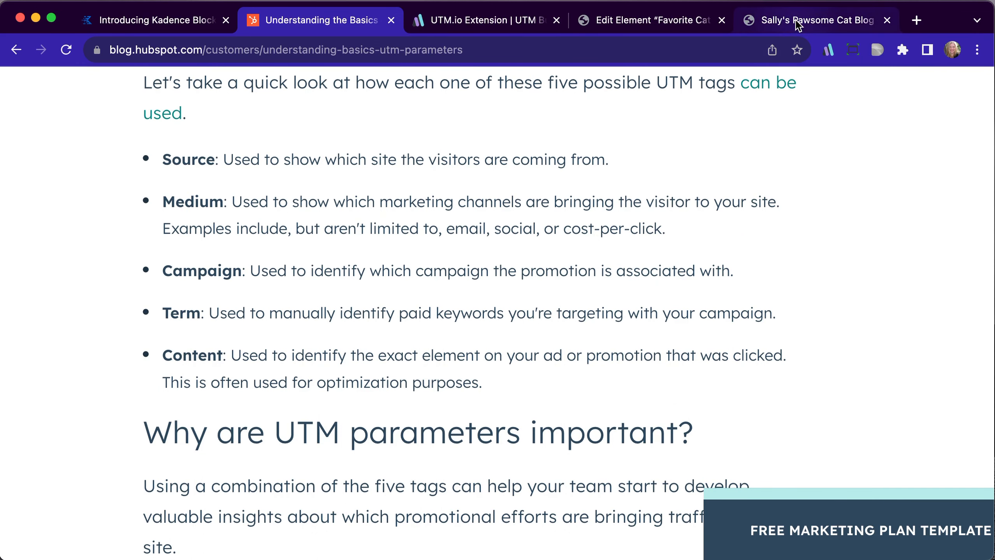
pyautogui.click(781, 20)
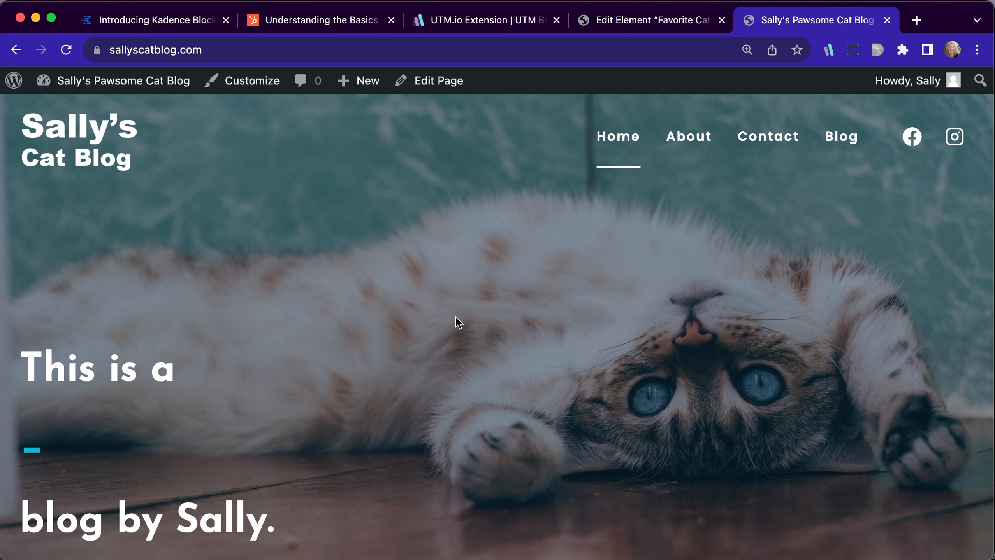
pyautogui.click(350, 22)
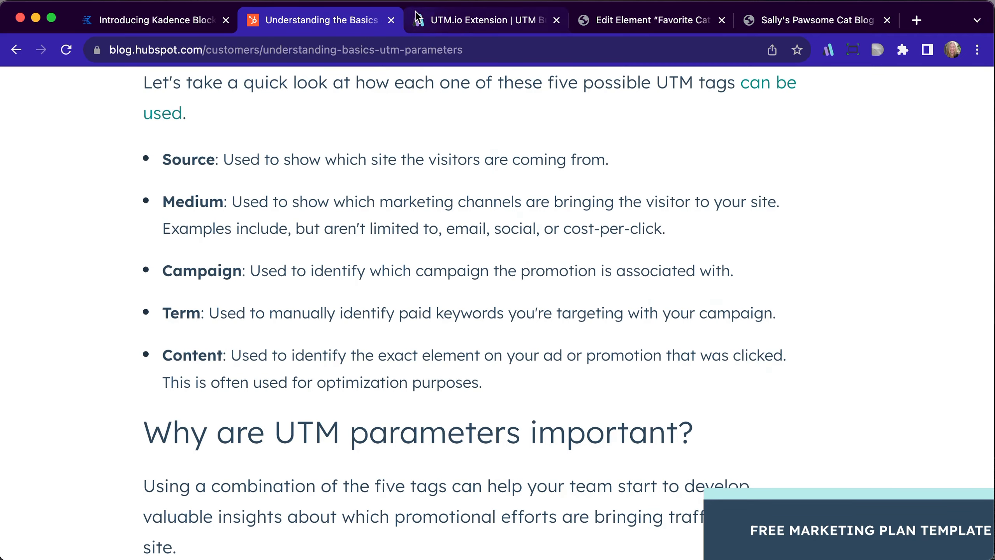
# Open the utm.io link builder extension on the web.utm.io page and set the campaign to springsale
pyautogui.click(434, 20)
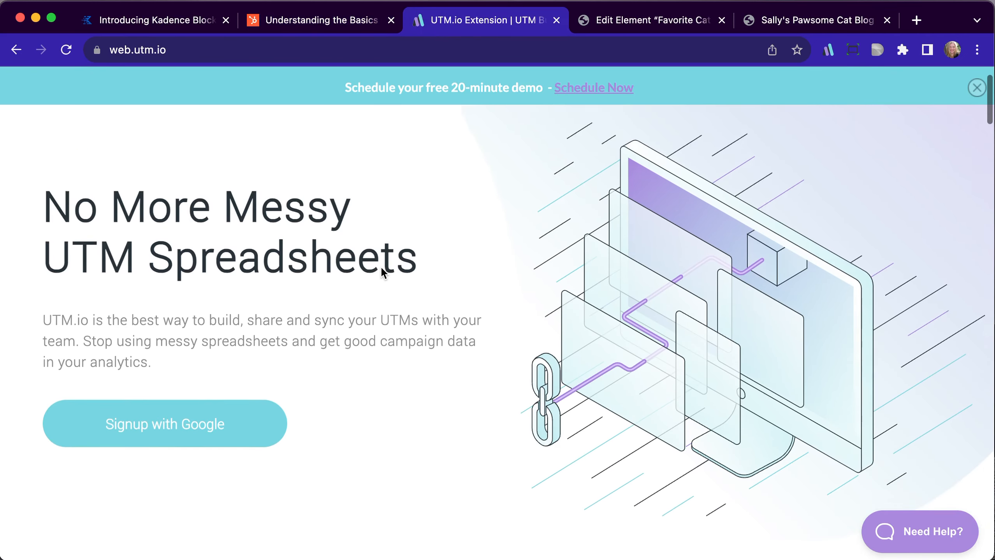
pyautogui.scroll(-6, 382, 272)
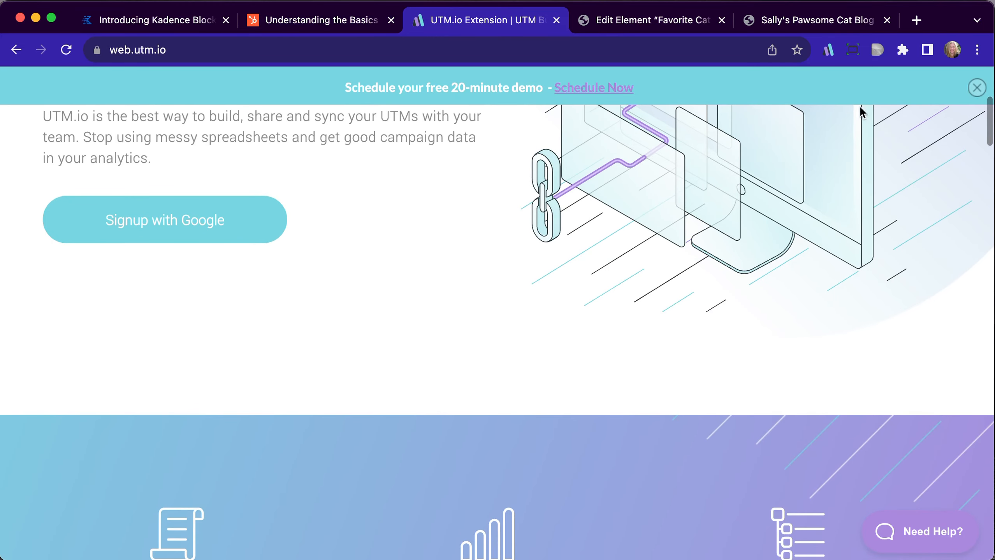
pyautogui.click(828, 52)
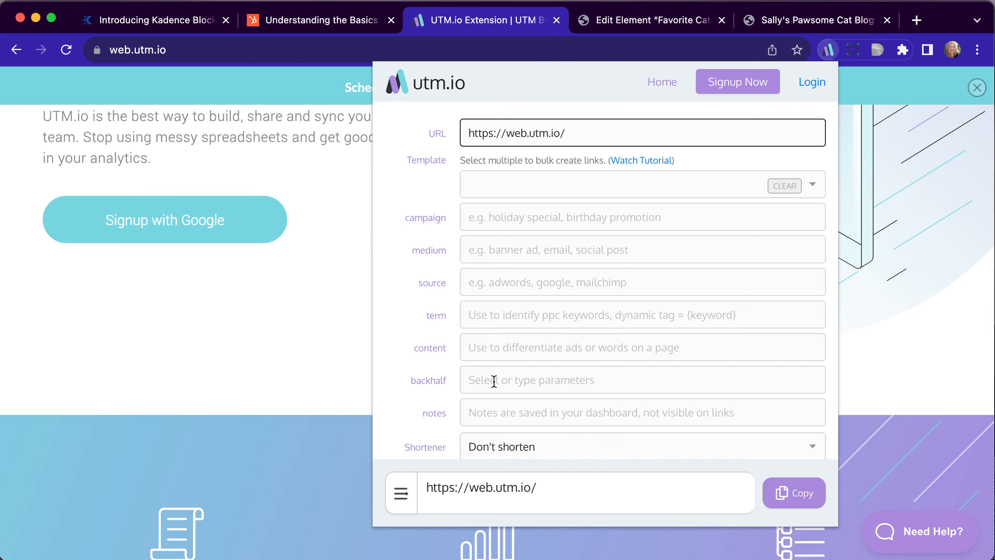
pyautogui.click(470, 211)
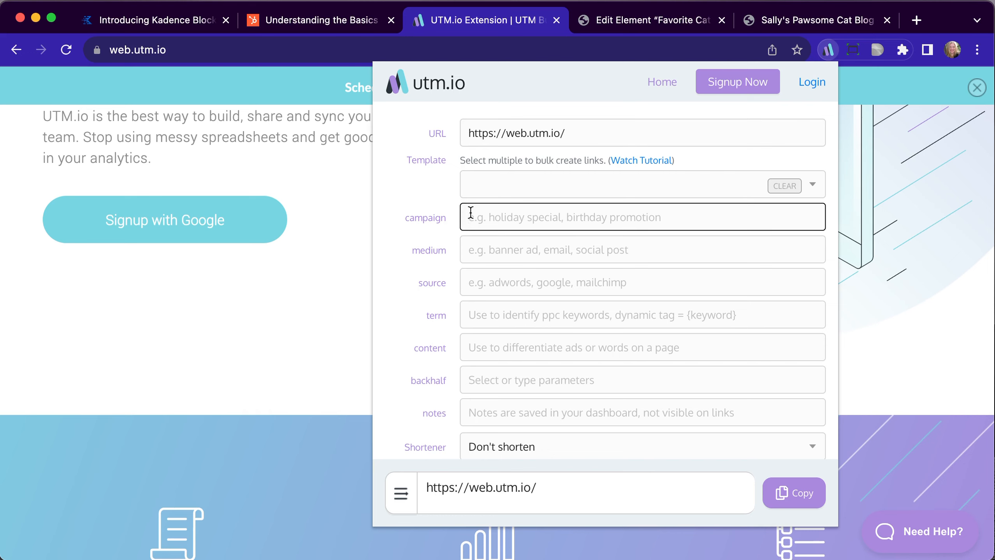
pyautogui.write('sp')
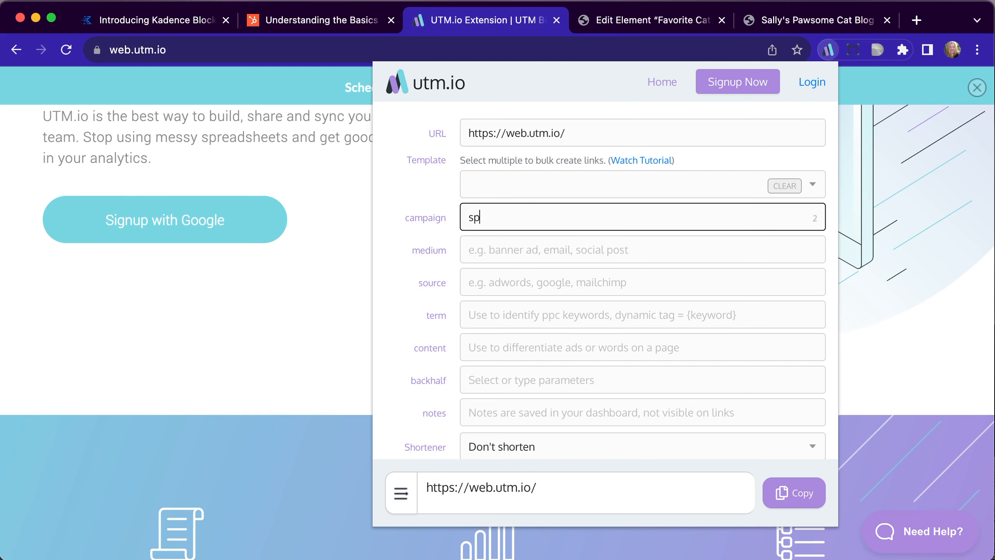
pyautogui.write('ringsale')
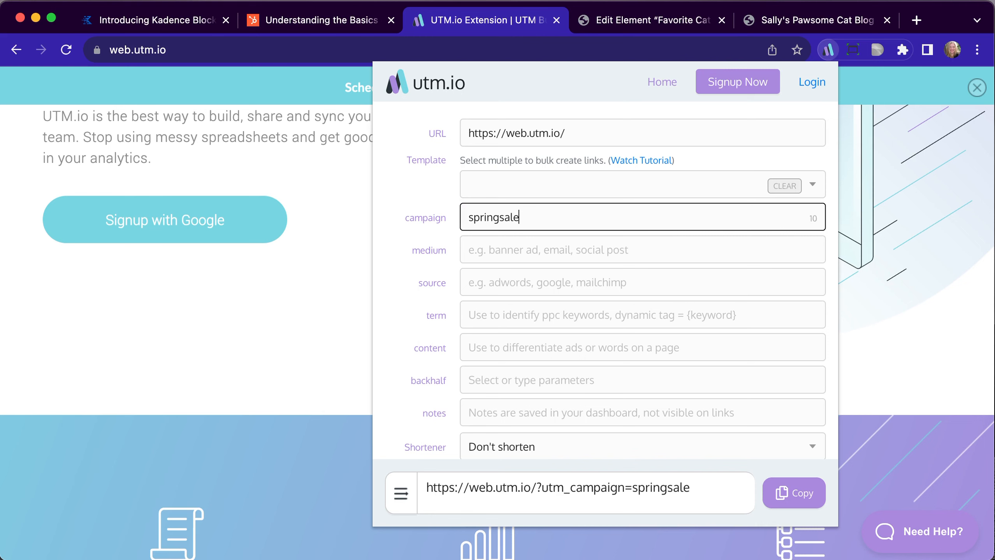
# Set the tracking link's medium to social and its source to facebookgroup
pyautogui.click(475, 248)
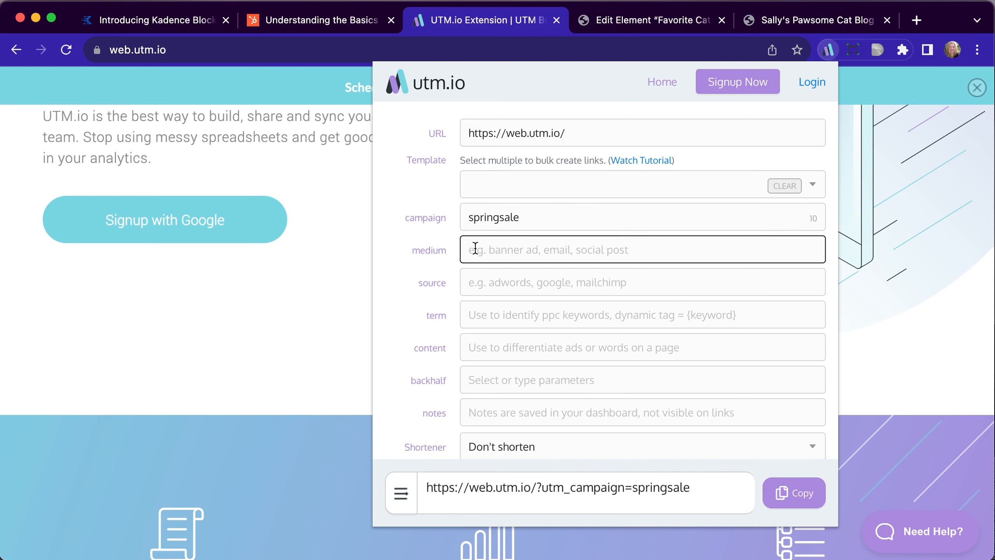
pyautogui.write('social')
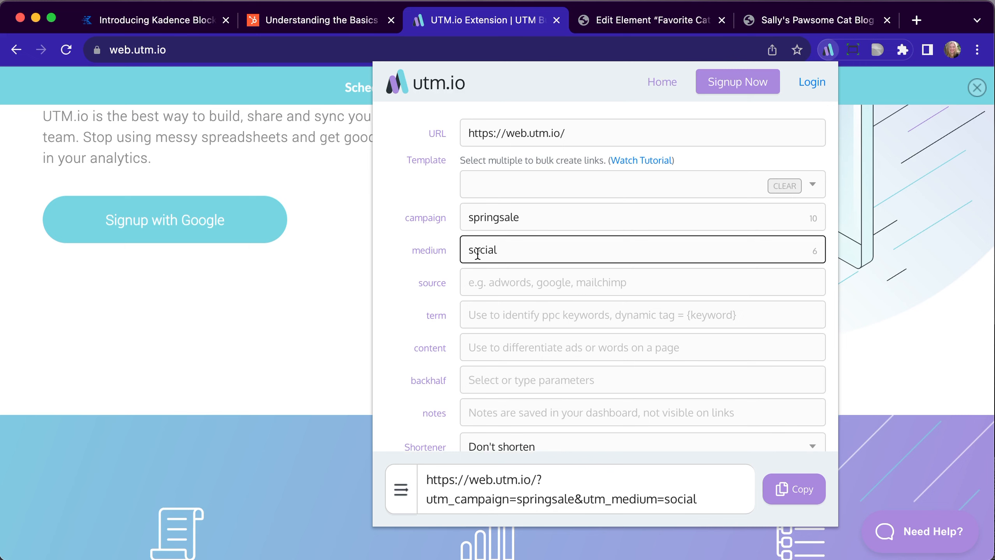
pyautogui.click(494, 281)
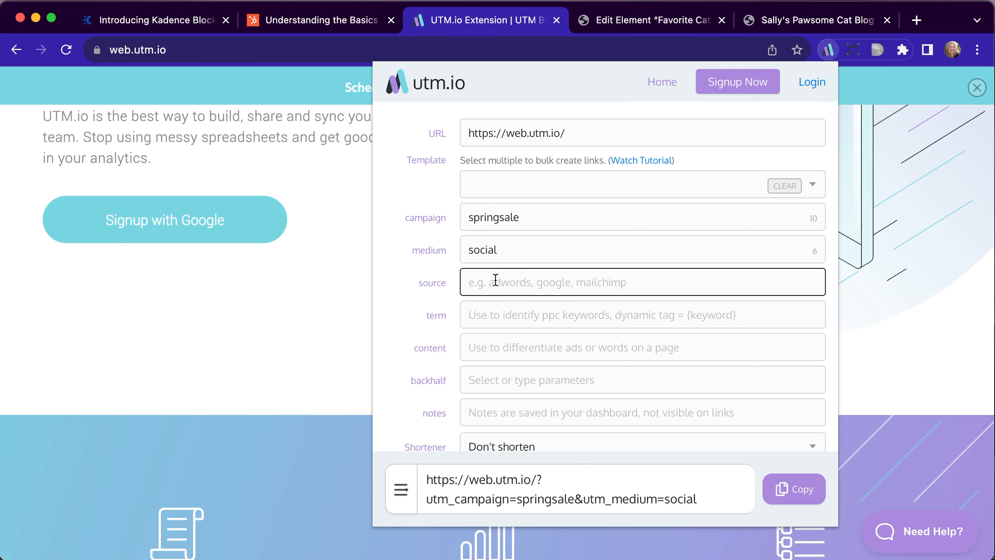
pyautogui.write('facebook')
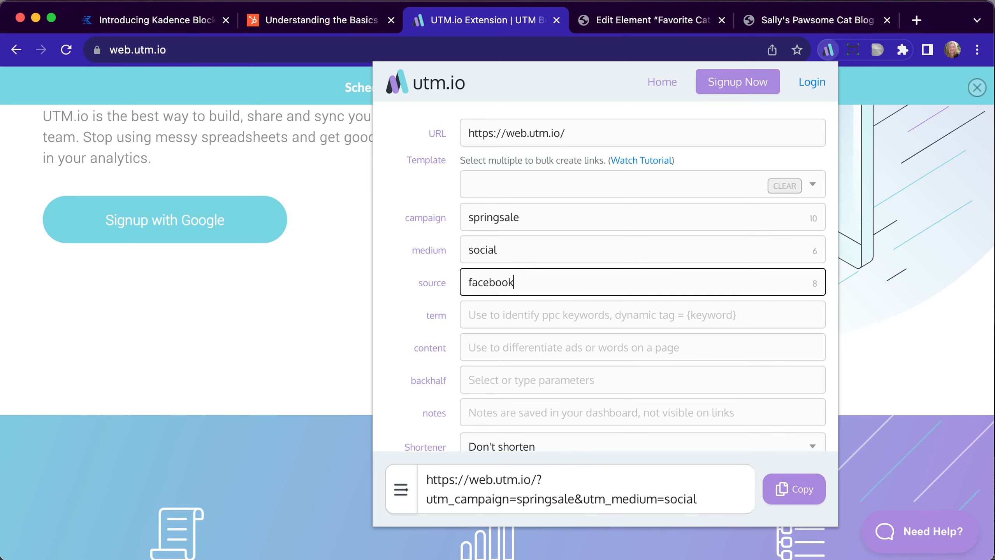
pyautogui.write('group')
pyautogui.click(495, 315)
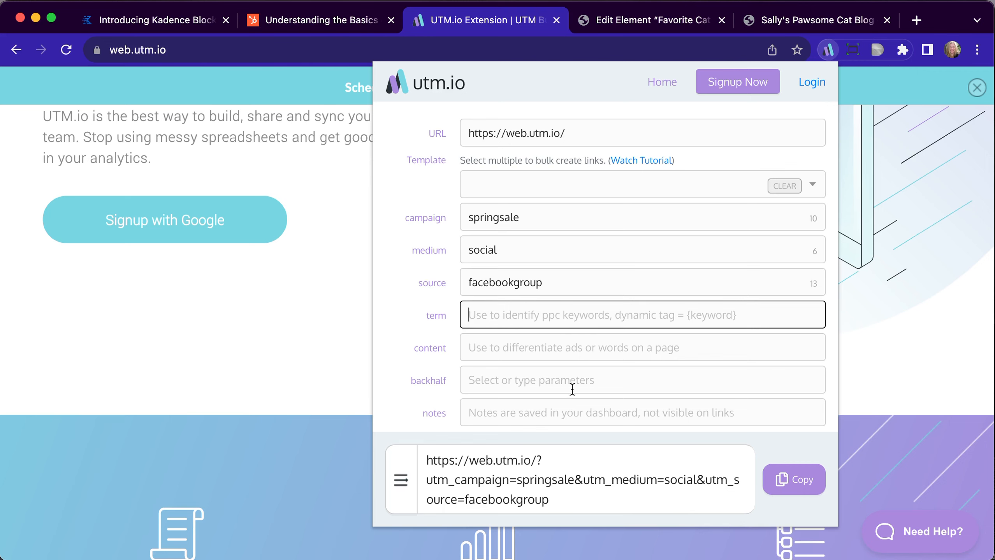
# Keep the Shortener option at Don't shorten and select the full generated tracking URL
pyautogui.scroll(-2, 573, 388)
pyautogui.click(529, 406)
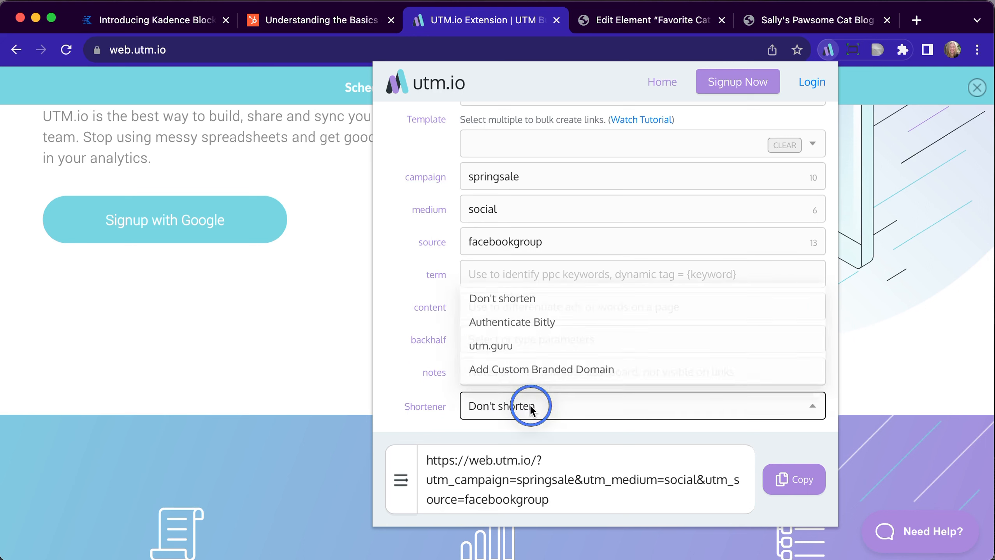
pyautogui.click(477, 299)
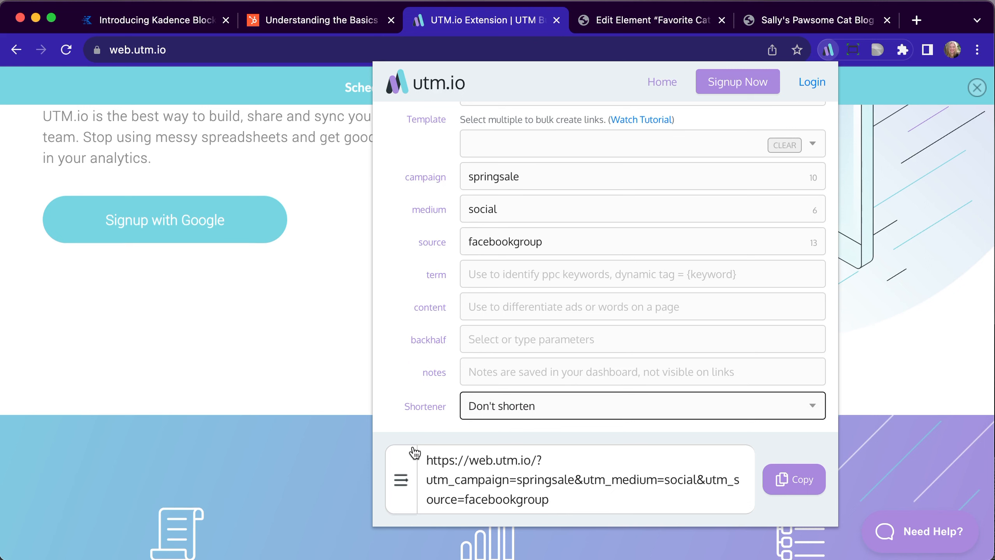
pyautogui.moveTo(569, 499); pyautogui.dragTo(420, 463)
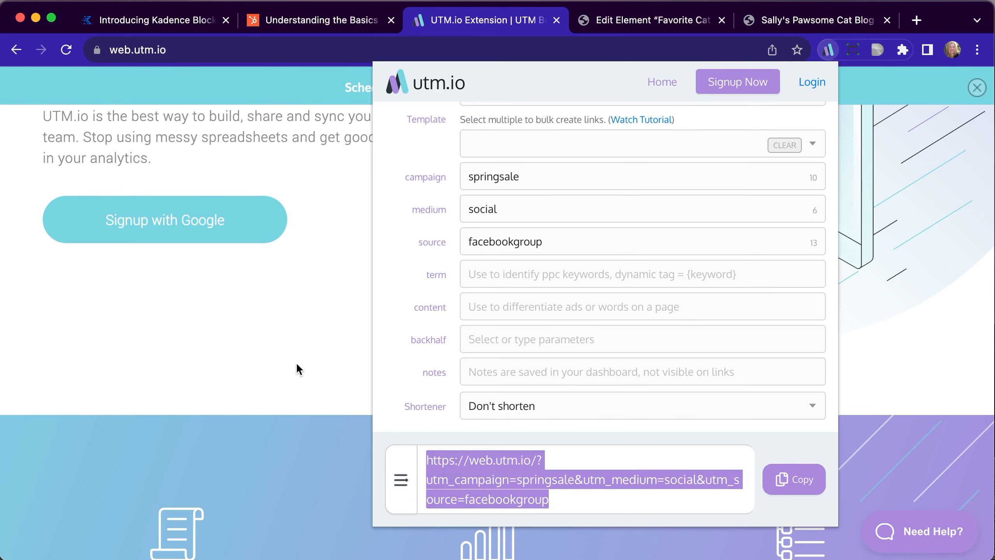
# View the utm.io link builder for the cat blog's home page, then close it without entering any parameters
pyautogui.click(778, 17)
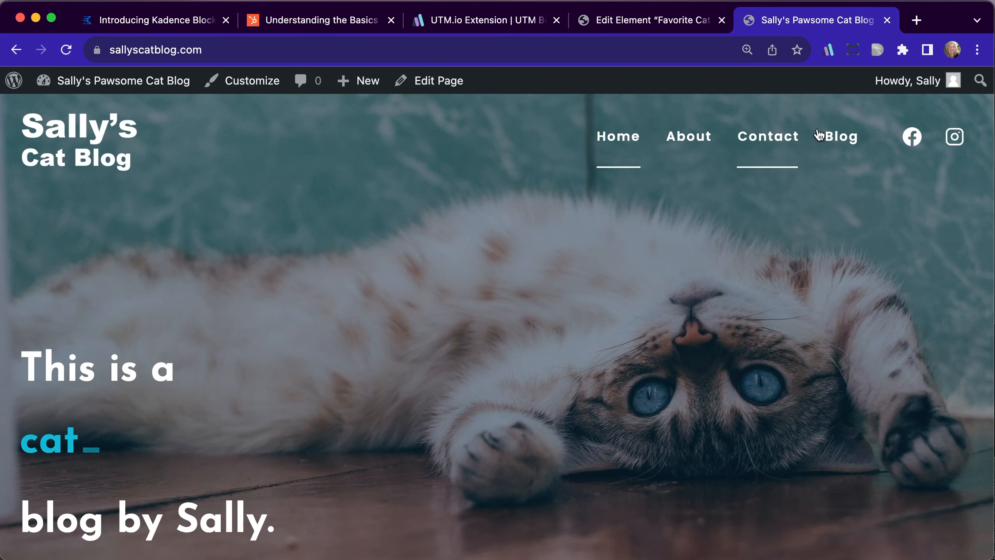
pyautogui.click(829, 50)
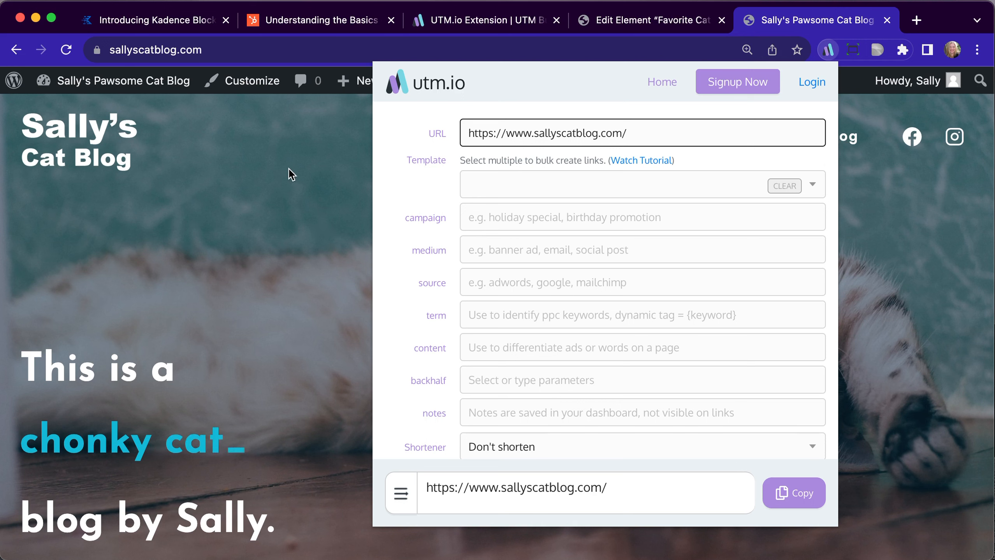
pyautogui.click(299, 215)
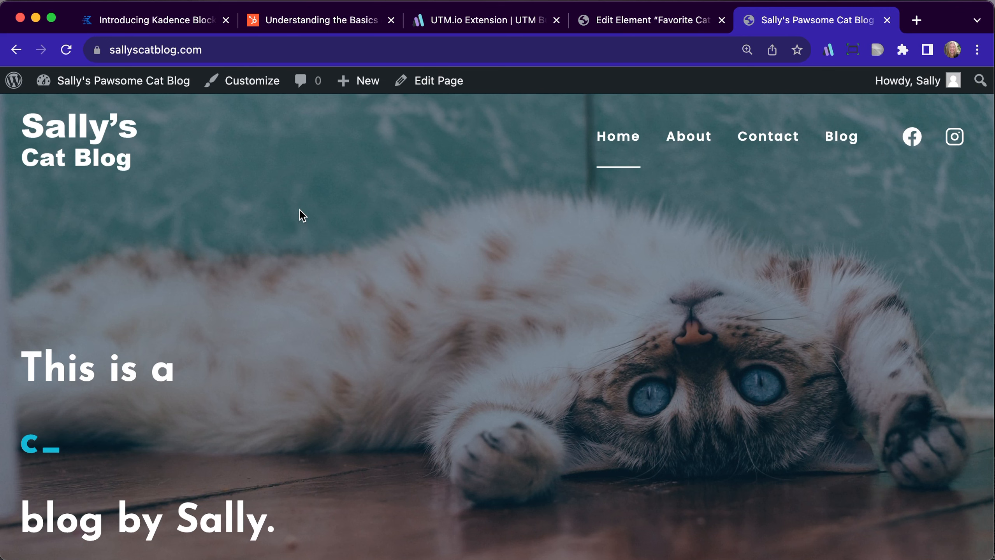
# Create a new page on the cat blog site and title it RSVP Event
pyautogui.moveTo(350, 90)
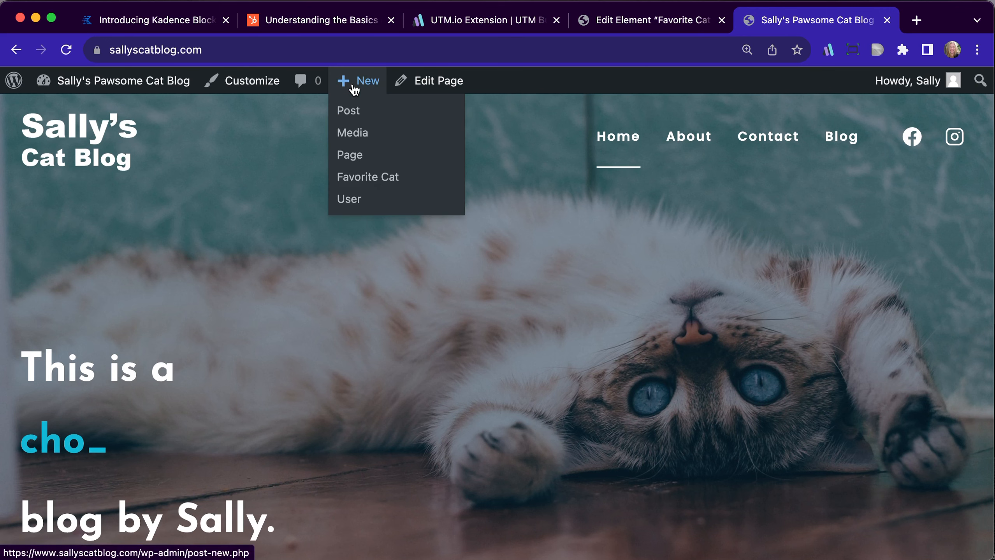
pyautogui.click(360, 156)
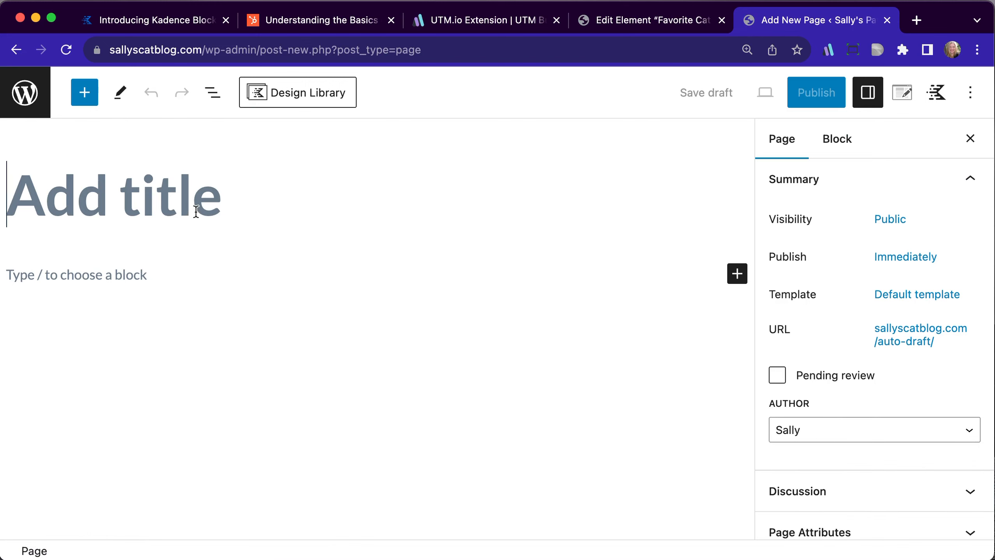
pyautogui.write('RSVP')
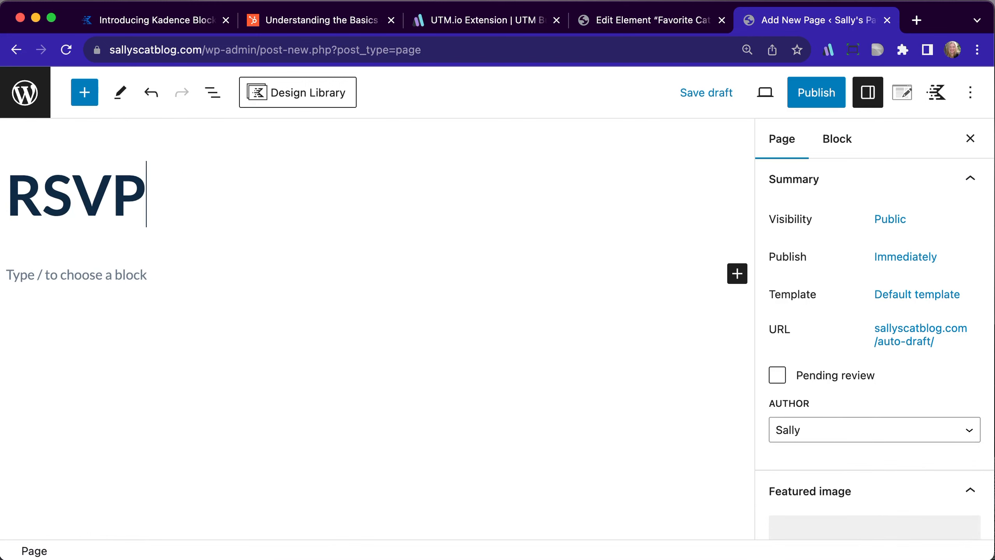
pyautogui.write(' Event')
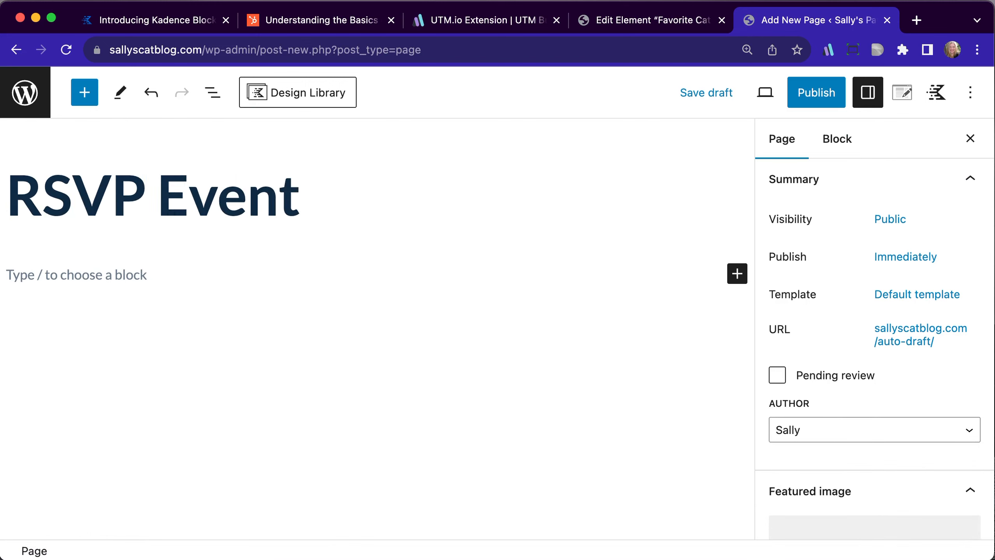
# Insert a single-column Row Layout block beneath the page title
pyautogui.click(121, 274)
pyautogui.write('/')
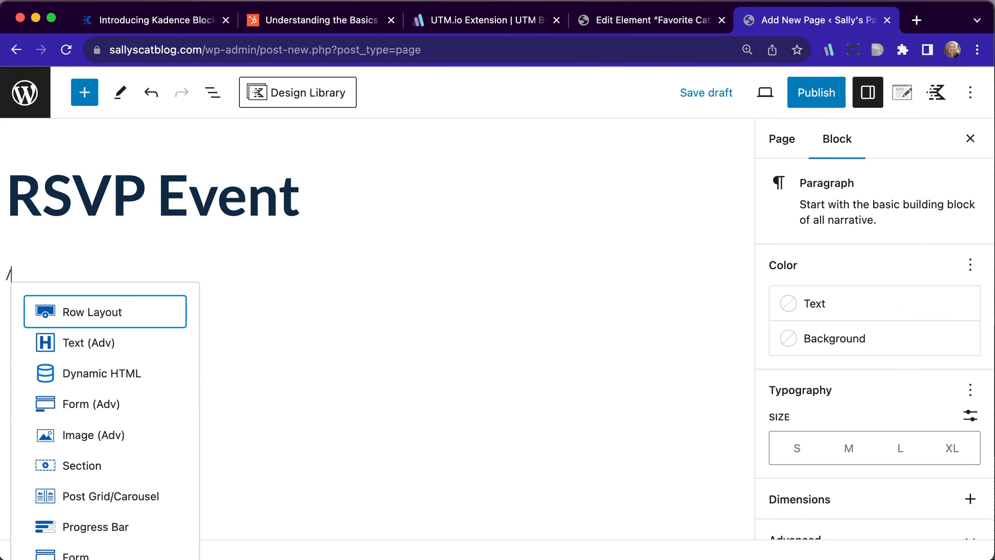
pyautogui.click(126, 316)
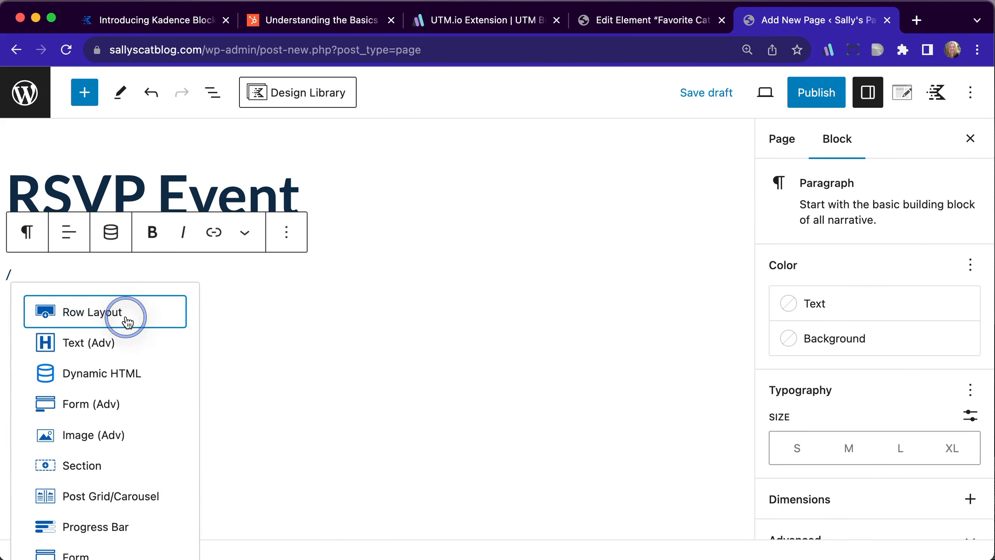
pyautogui.click(94, 342)
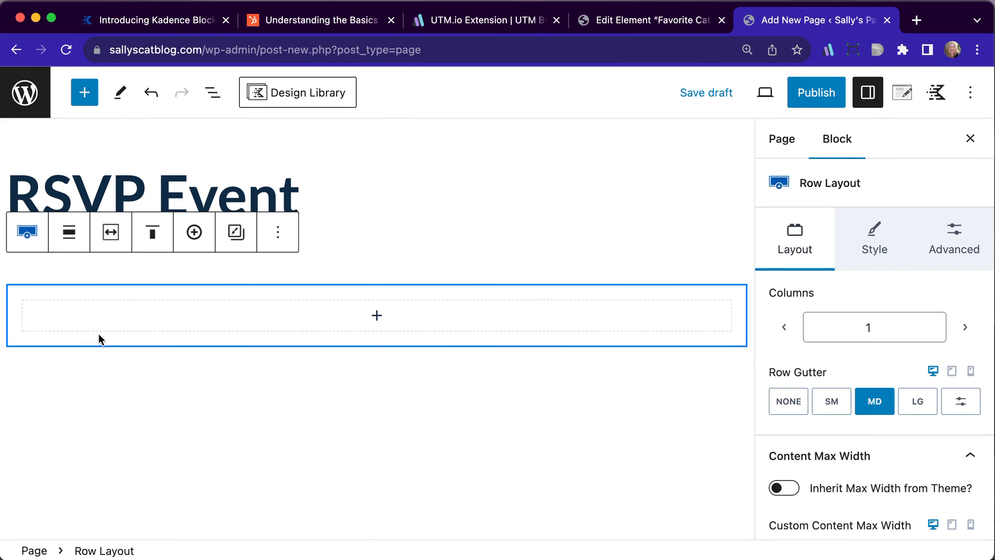
# Add a Form (Adv) block inside the row and load the existing RSVP Event Form into it
pyautogui.click(377, 317)
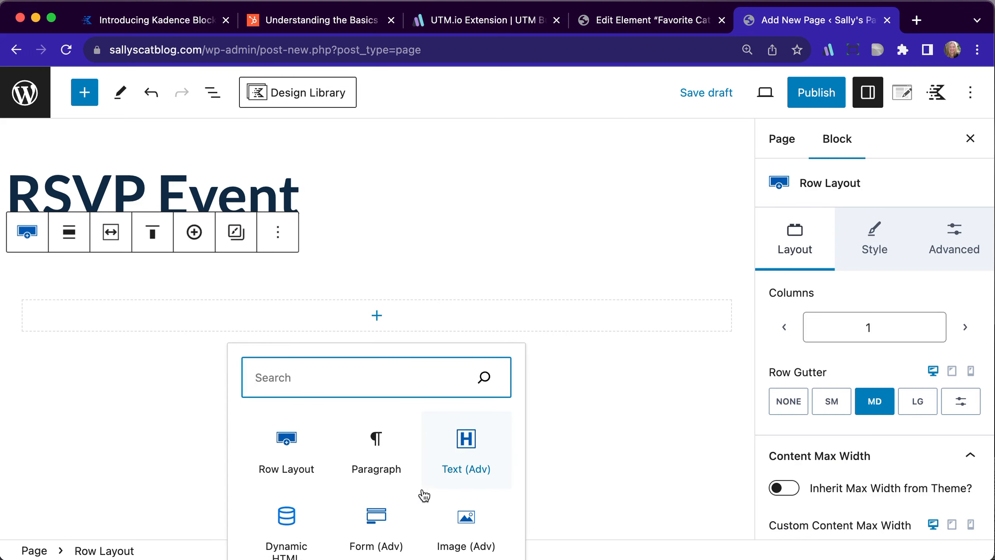
pyautogui.scroll(-2, 424, 491)
pyautogui.click(366, 491)
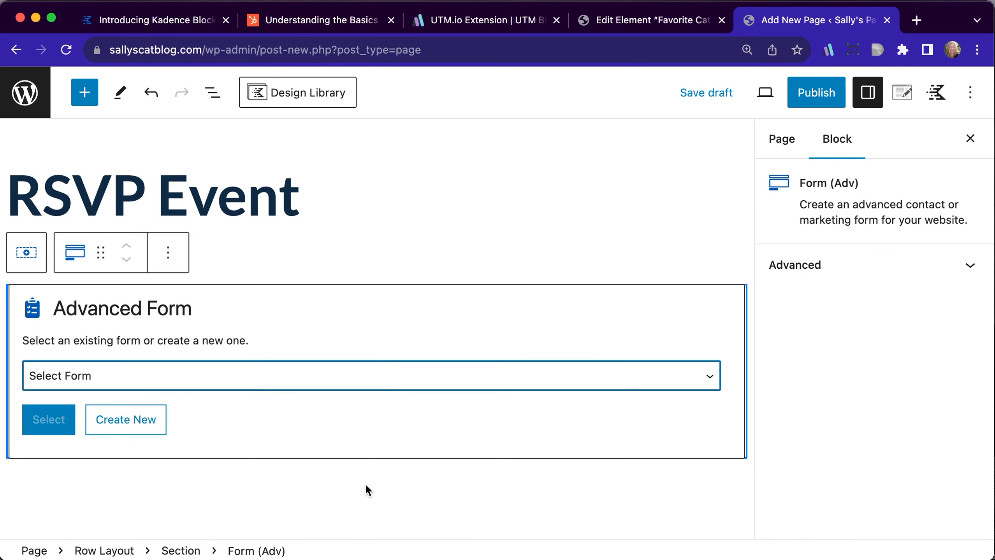
pyautogui.click(249, 378)
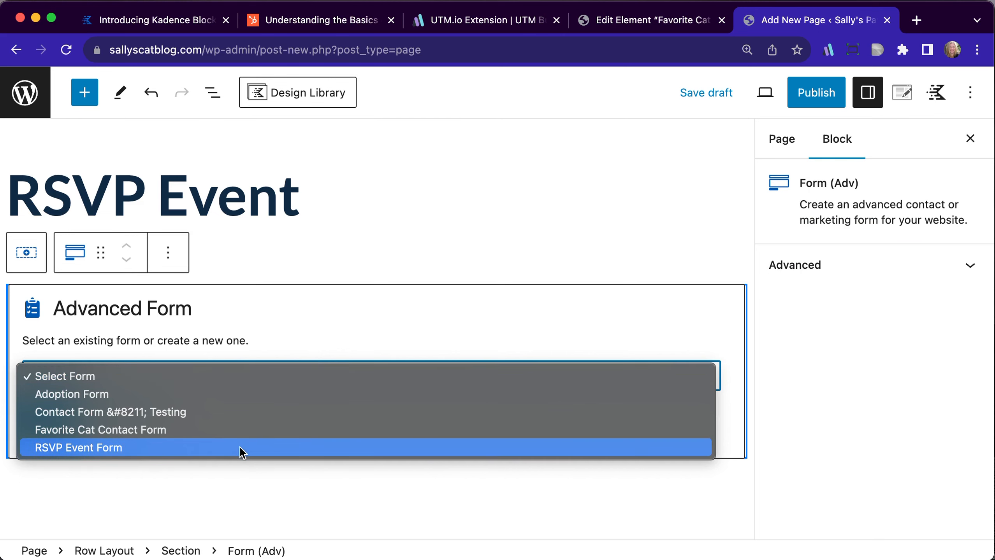
pyautogui.click(240, 449)
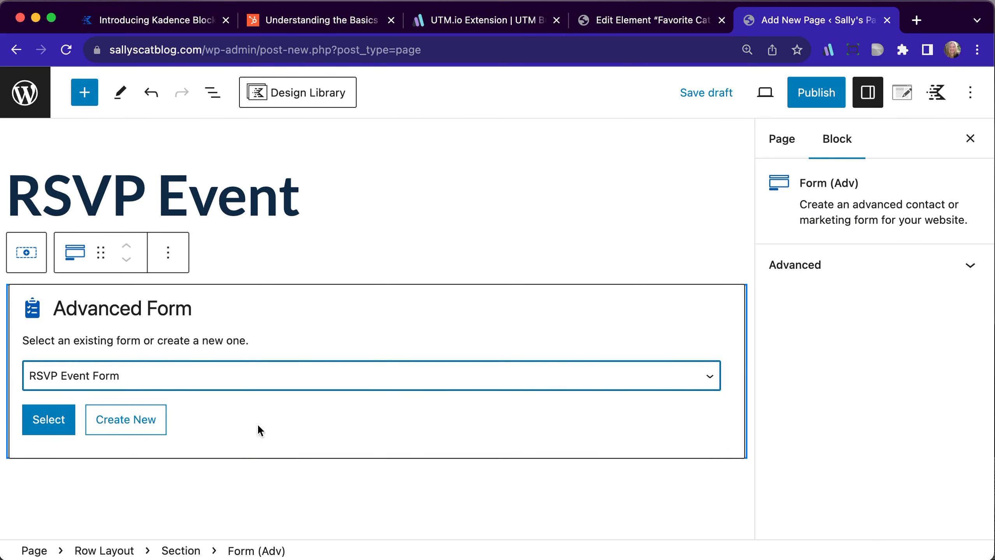
pyautogui.click(48, 421)
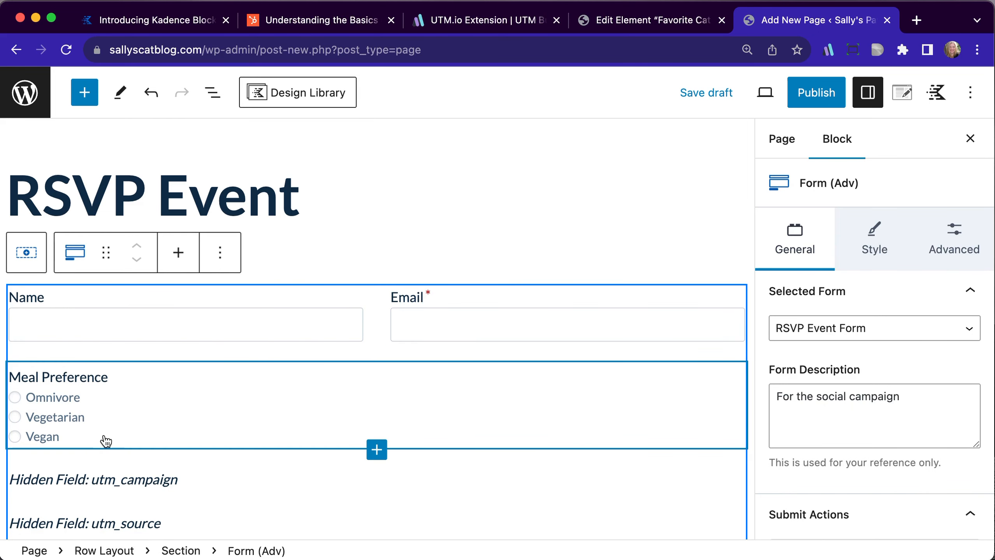
# Add a hidden field below the utm_source field and label it utm_medium
pyautogui.scroll(-2, 106, 424)
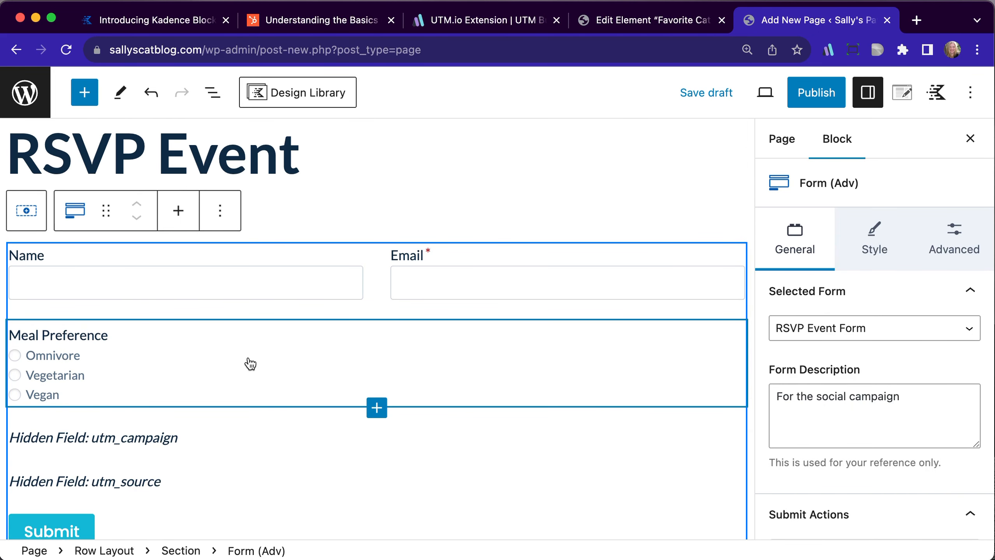
pyautogui.scroll(-3, 235, 371)
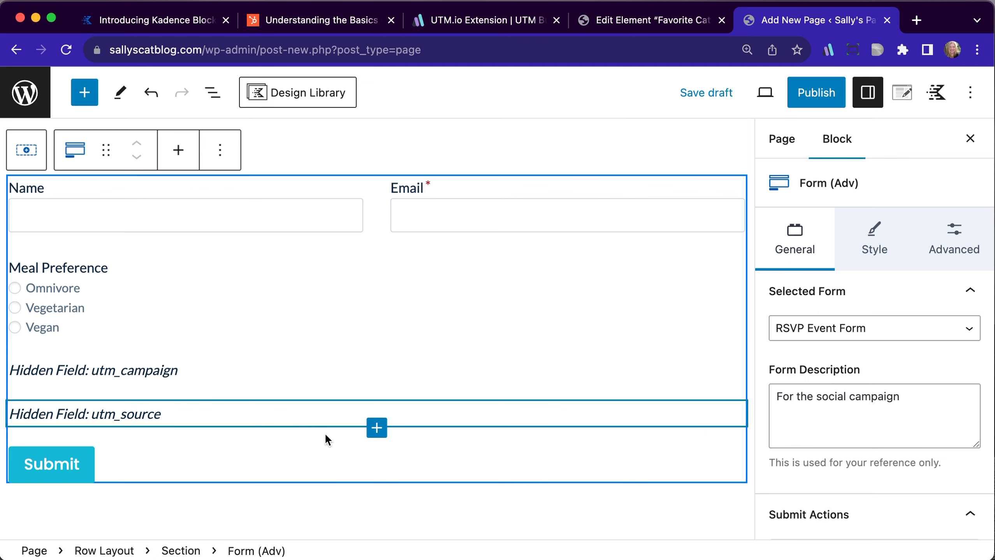
pyautogui.click(376, 428)
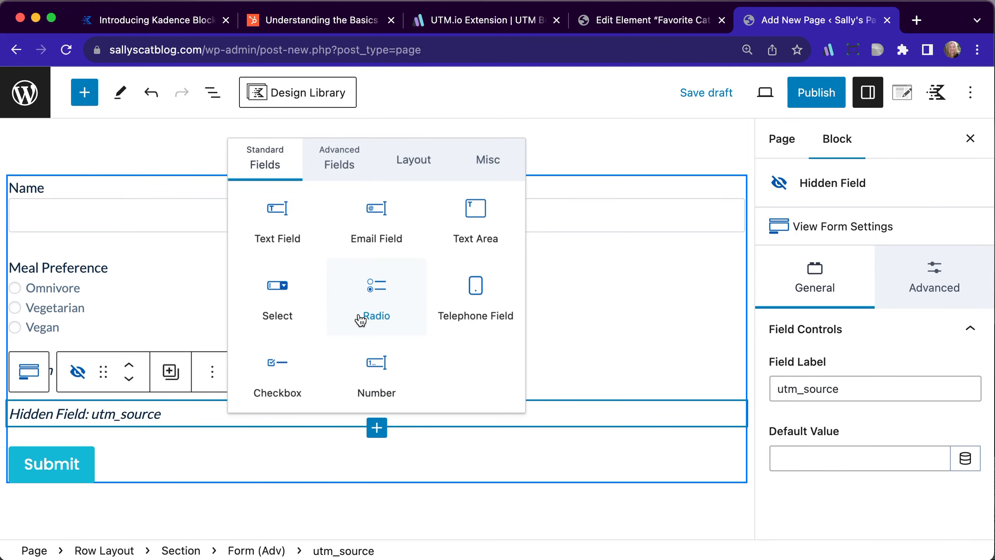
pyautogui.click(332, 164)
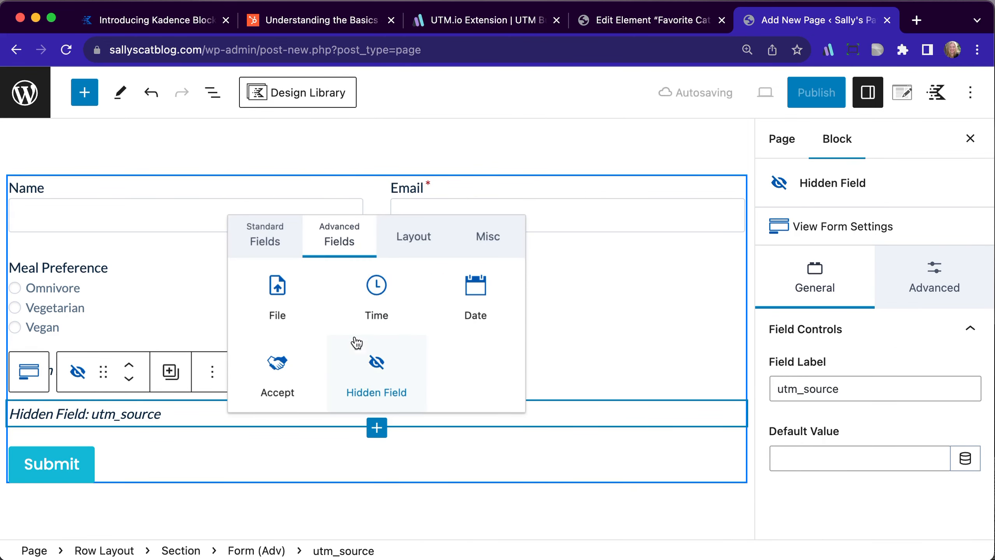
pyautogui.click(374, 373)
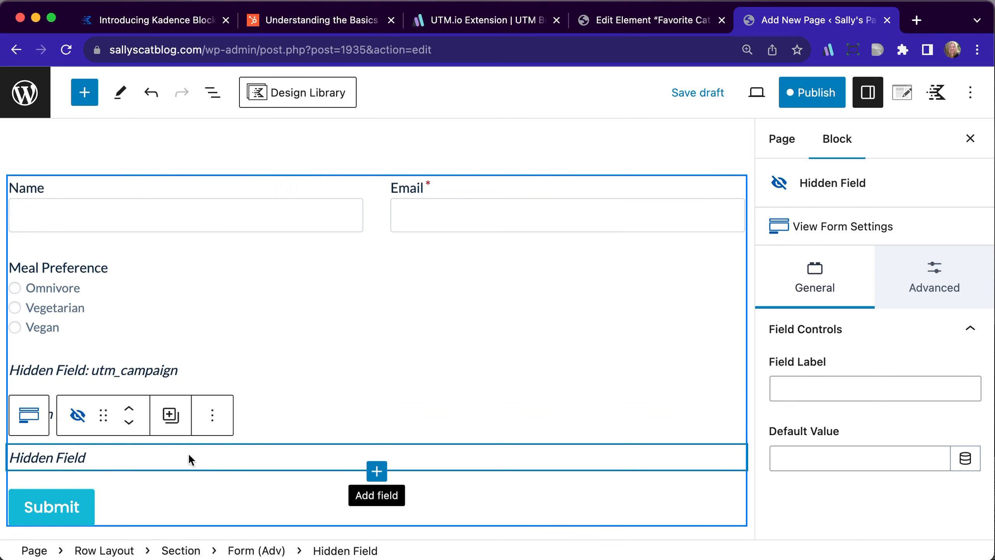
pyautogui.click(814, 387)
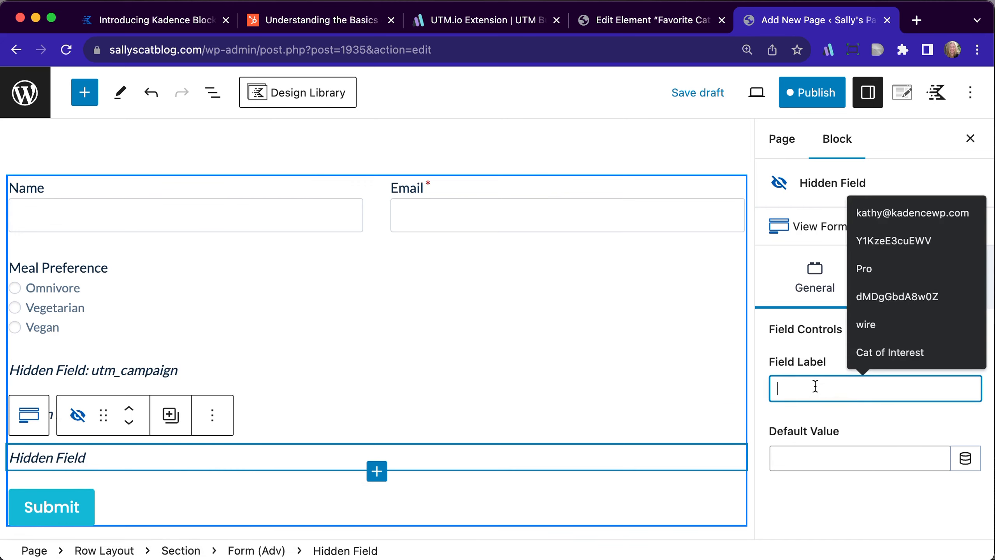
pyautogui.write('utm')
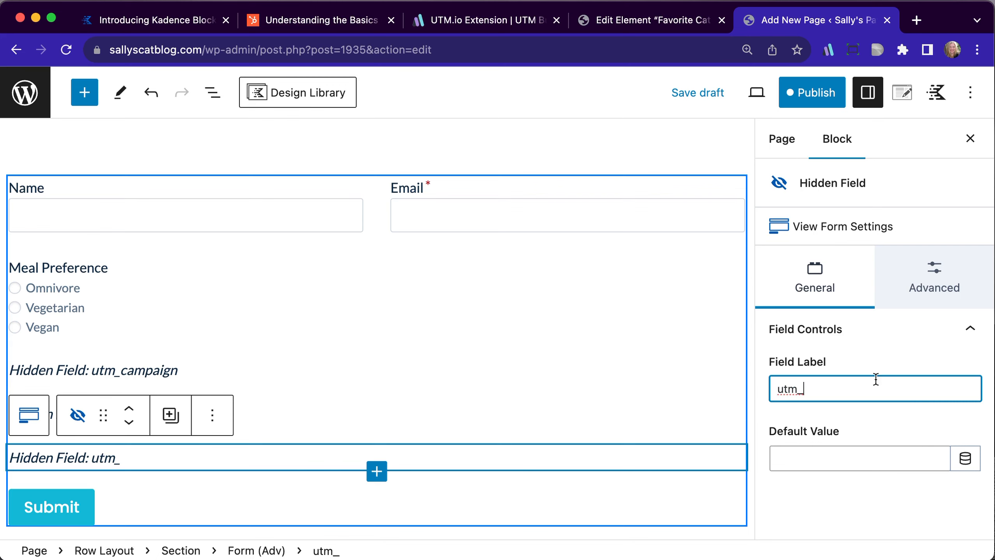
pyautogui.write('_medium')
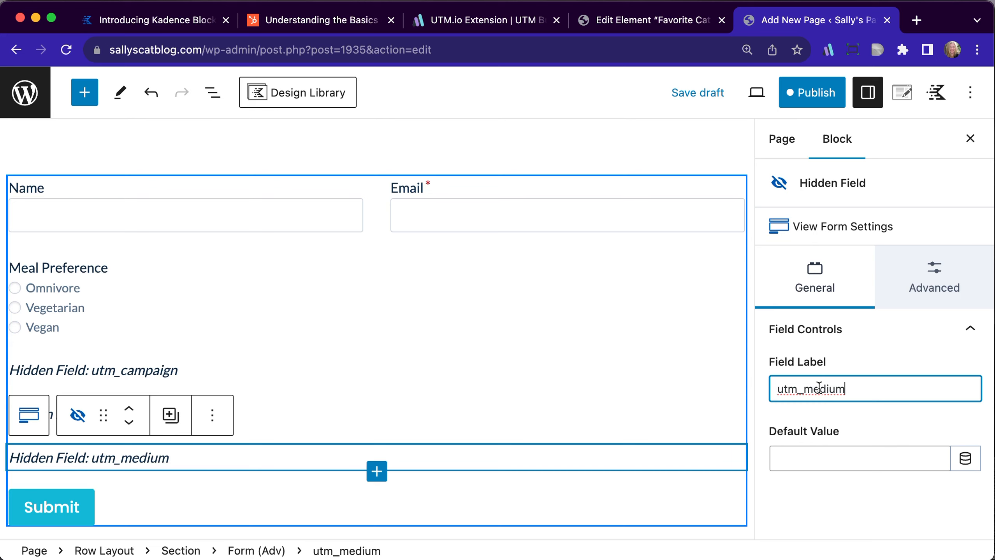
# Set the utm_campaign hidden field to populate with the parameter utm_campaign
pyautogui.click(231, 376)
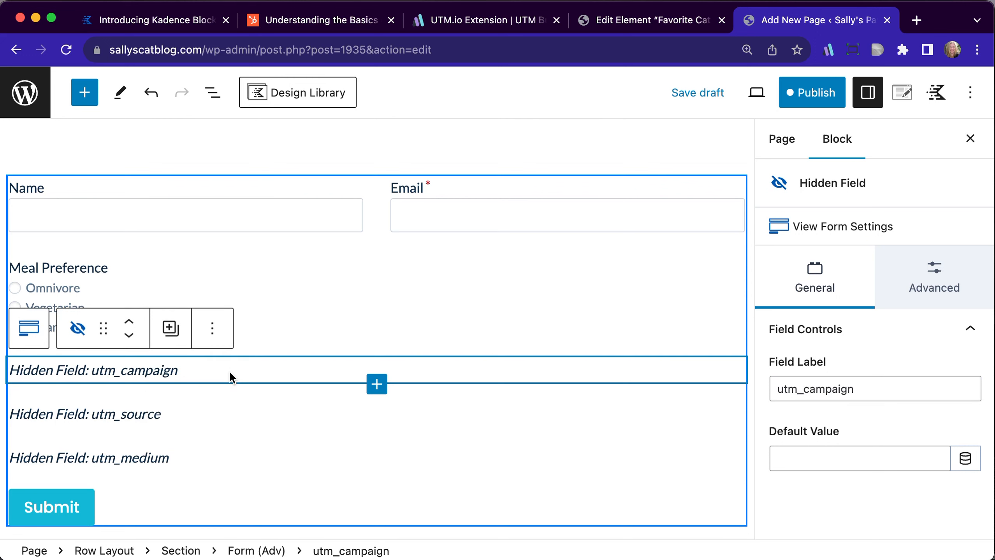
pyautogui.click(930, 294)
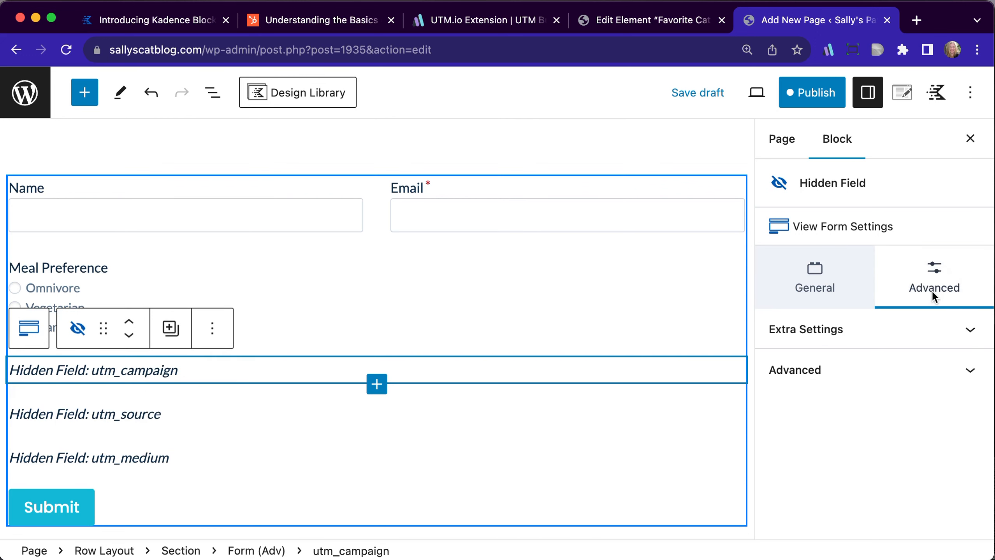
pyautogui.click(873, 331)
pyautogui.click(824, 467)
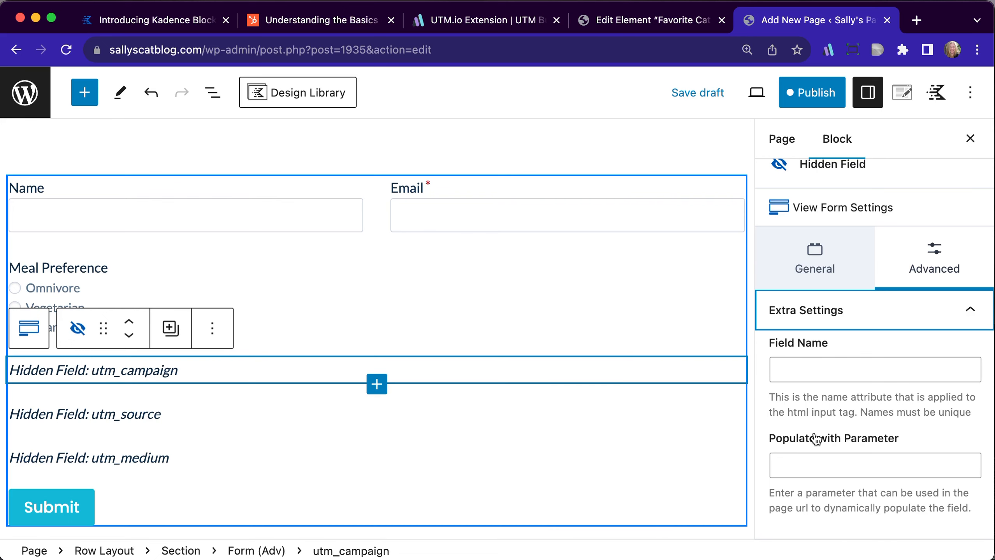
pyautogui.click(815, 467)
pyautogui.write('utm_campaign')
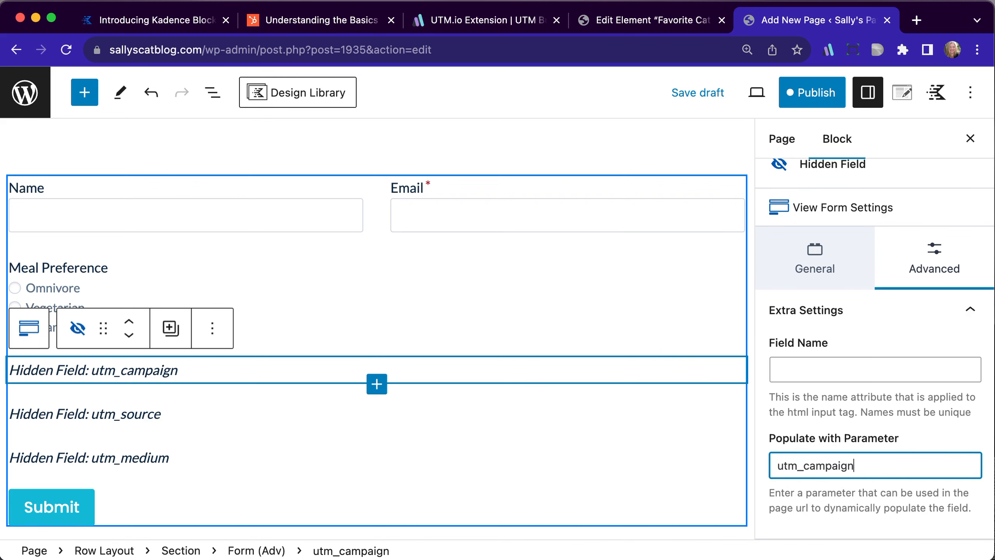
# Set the utm_source hidden field to populate with the parameter utm_source
pyautogui.click(248, 410)
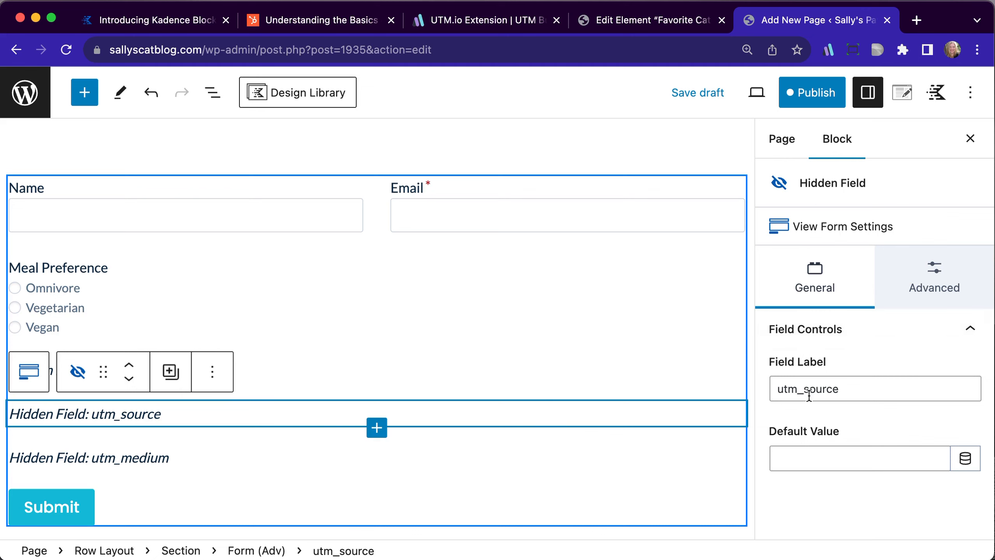
pyautogui.click(916, 297)
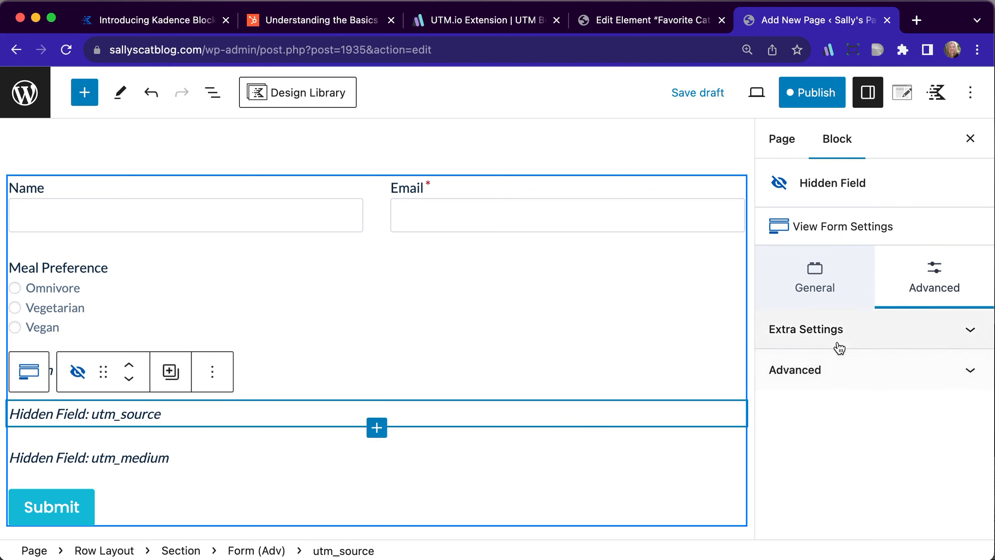
pyautogui.click(839, 365)
pyautogui.click(839, 340)
pyautogui.click(826, 463)
pyautogui.write('utm')
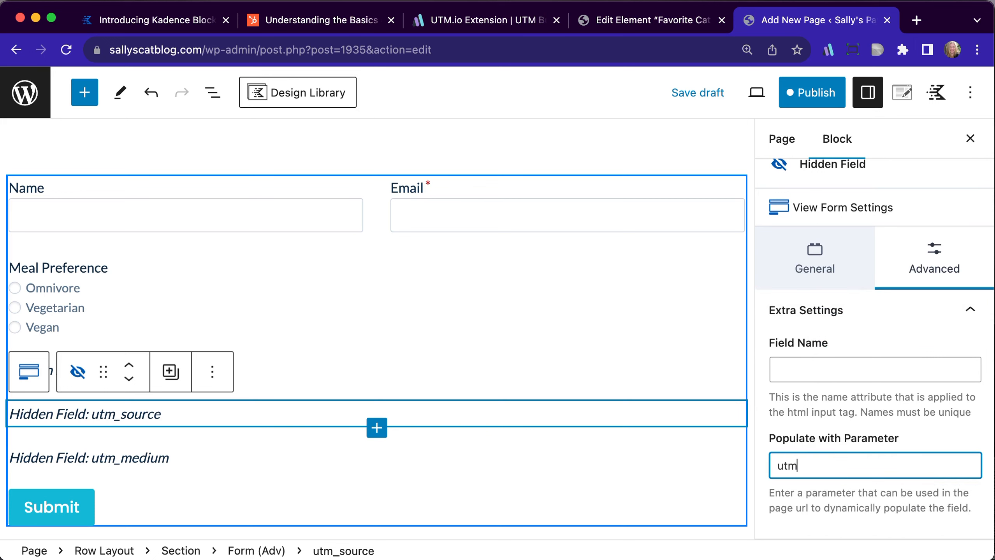
pyautogui.write('_source')
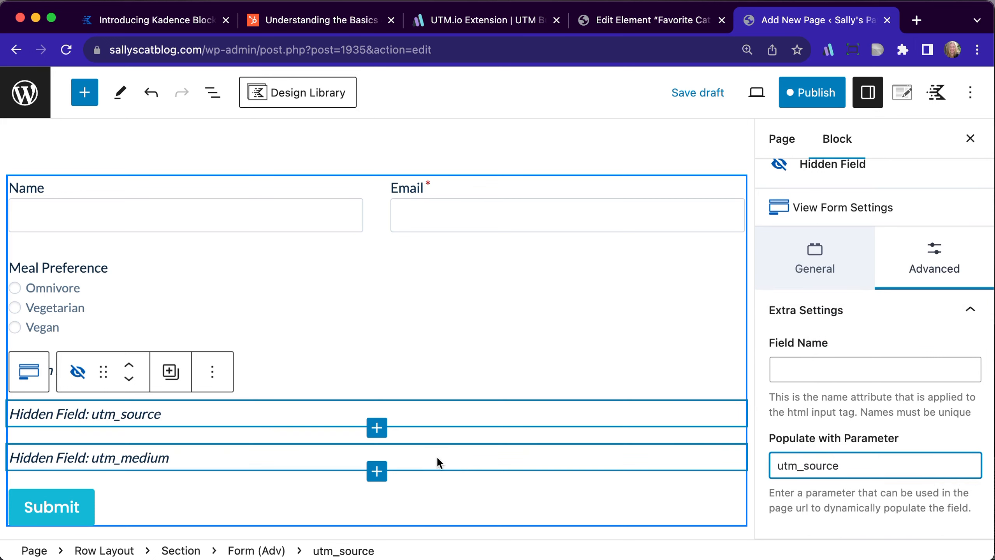
# Set the utm_medium hidden field to populate with the parameter utm_medium
pyautogui.click(436, 456)
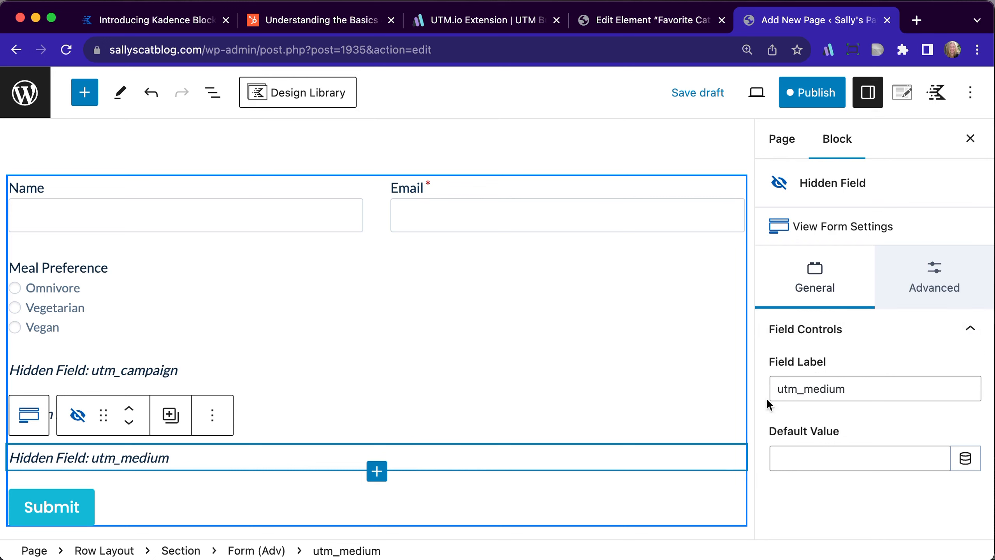
pyautogui.click(904, 284)
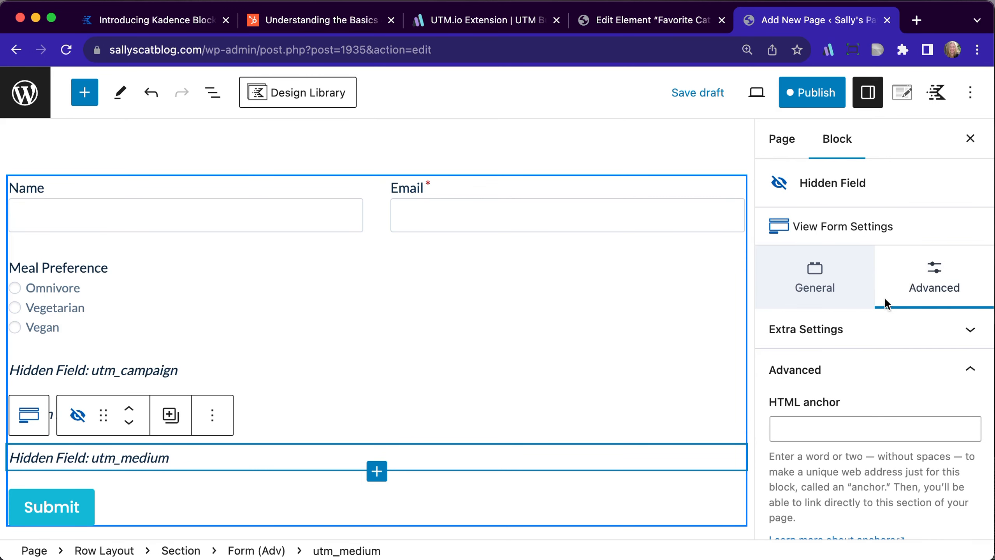
pyautogui.click(811, 338)
pyautogui.click(810, 465)
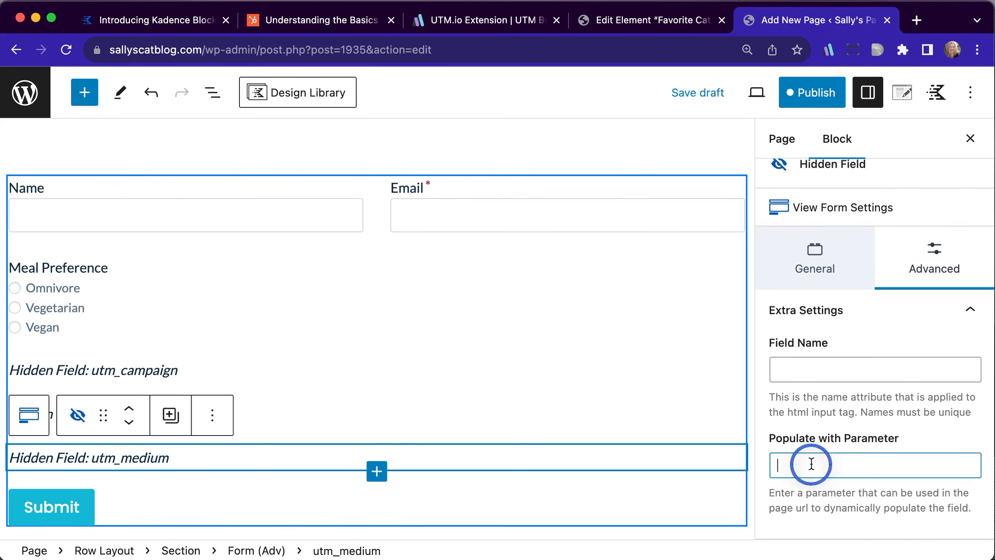
pyautogui.write('utm_m')
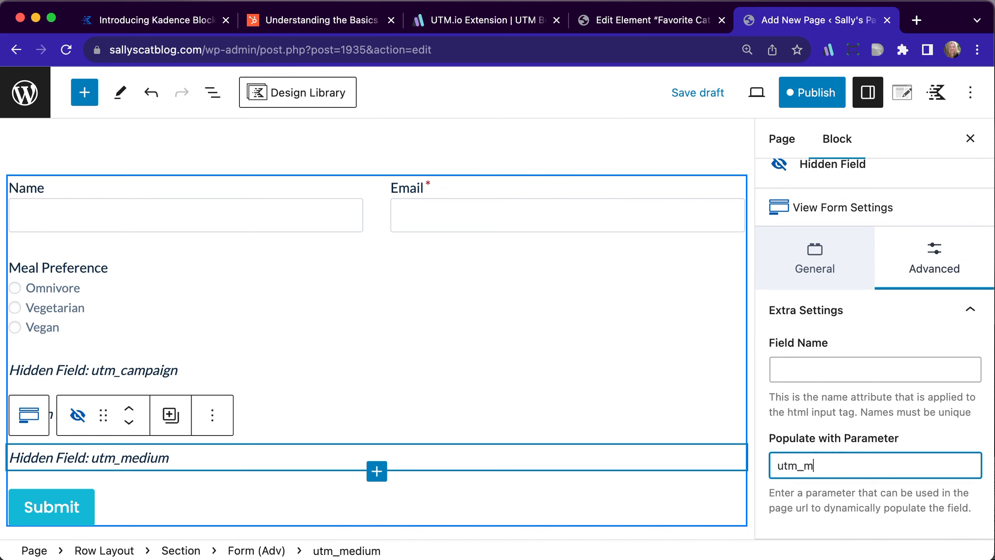
pyautogui.write('edium')
# Save the changes to the RSVP Event page and RSVP Event Form, and publish the page
pyautogui.scroll(-5, 719, 363)
pyautogui.scroll(8, 718, 363)
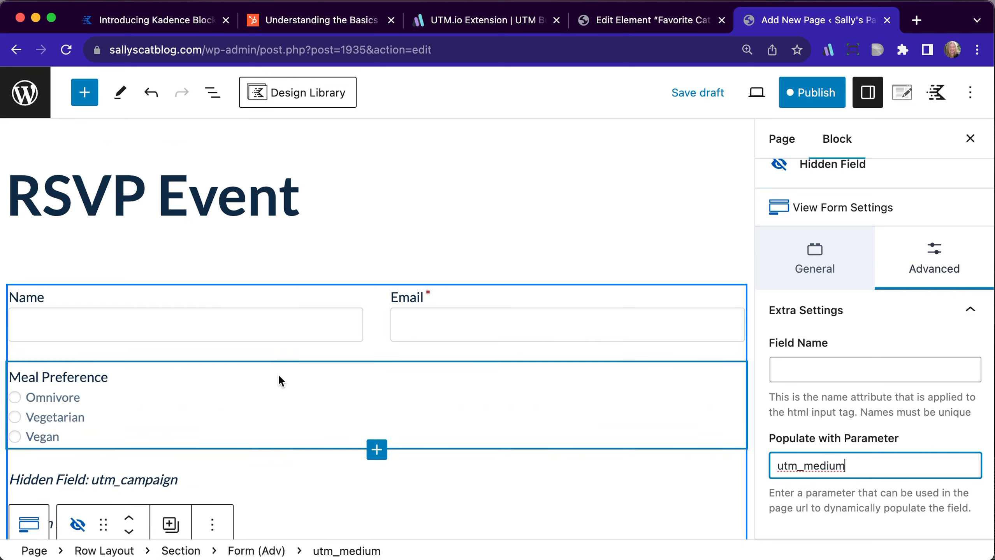
pyautogui.click(814, 93)
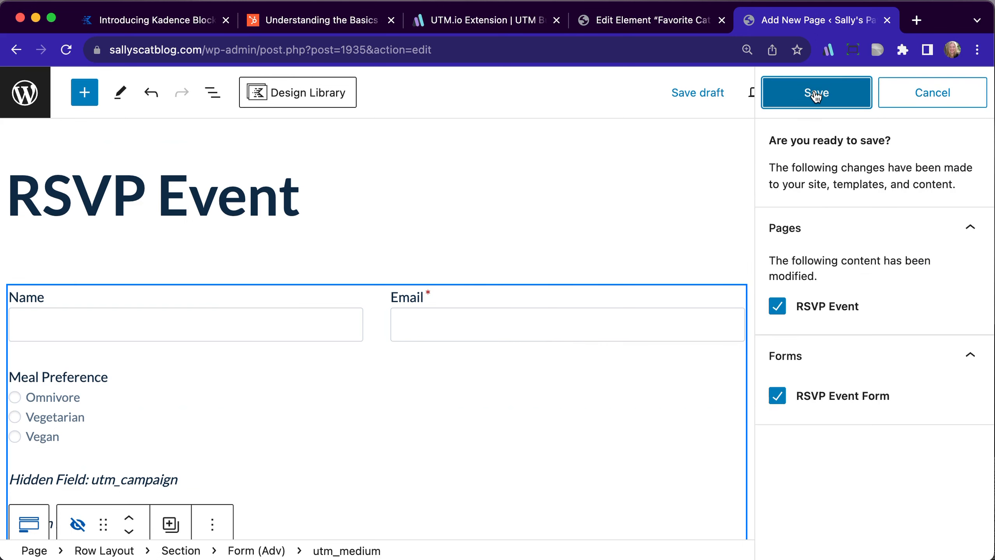
pyautogui.click(815, 94)
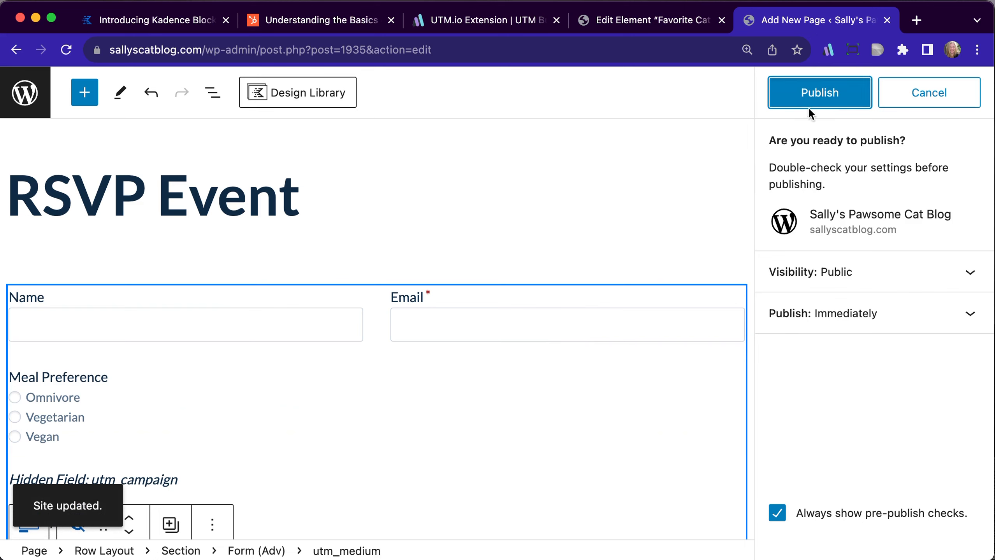
pyautogui.click(808, 94)
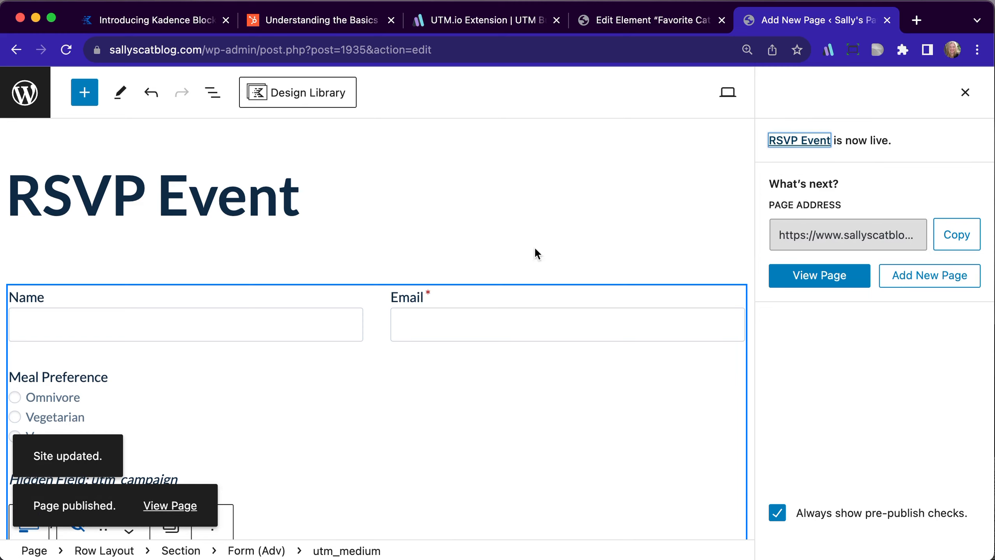
# Copy the published page's address and open it in a new browser tab
pyautogui.click(956, 237)
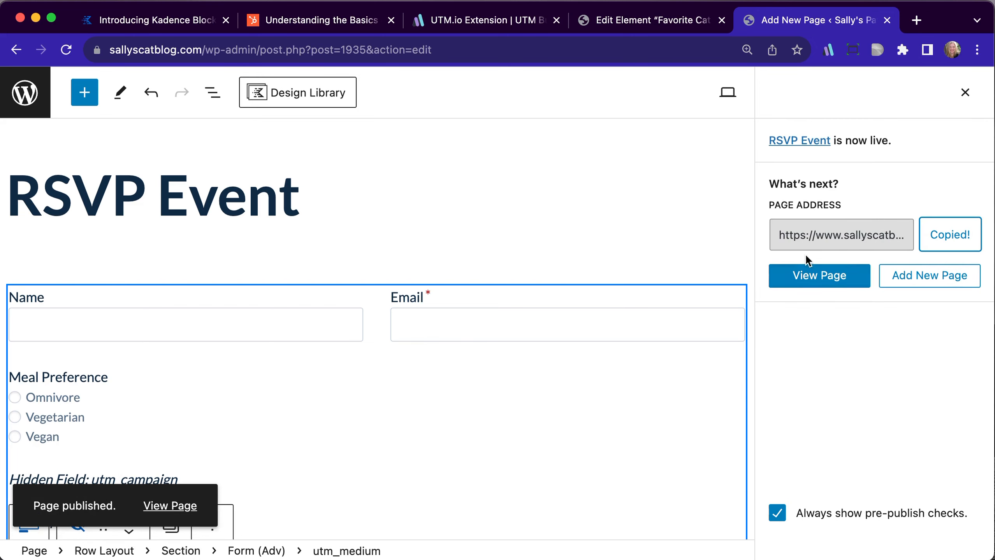
pyautogui.click(916, 20)
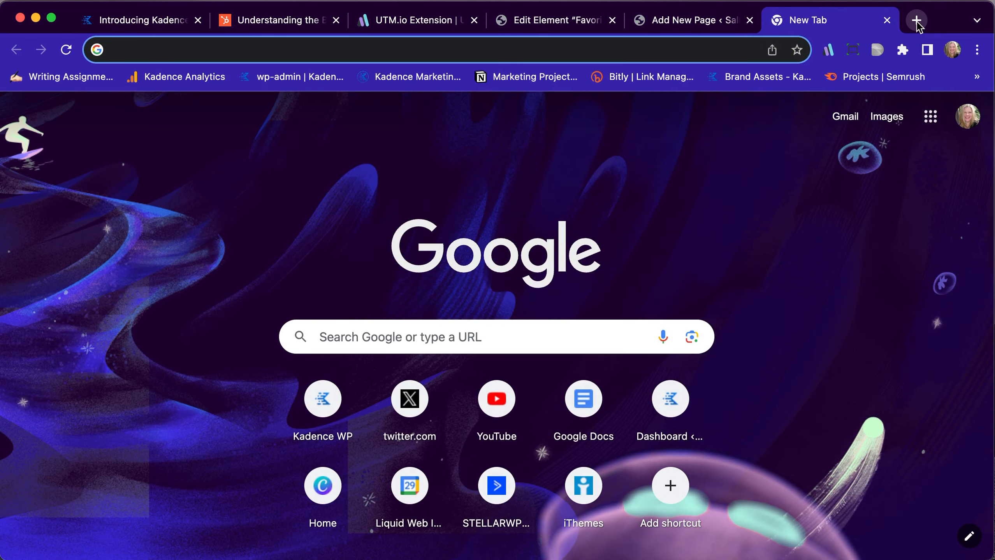
pyautogui.press('super+v')
pyautogui.press('Return')
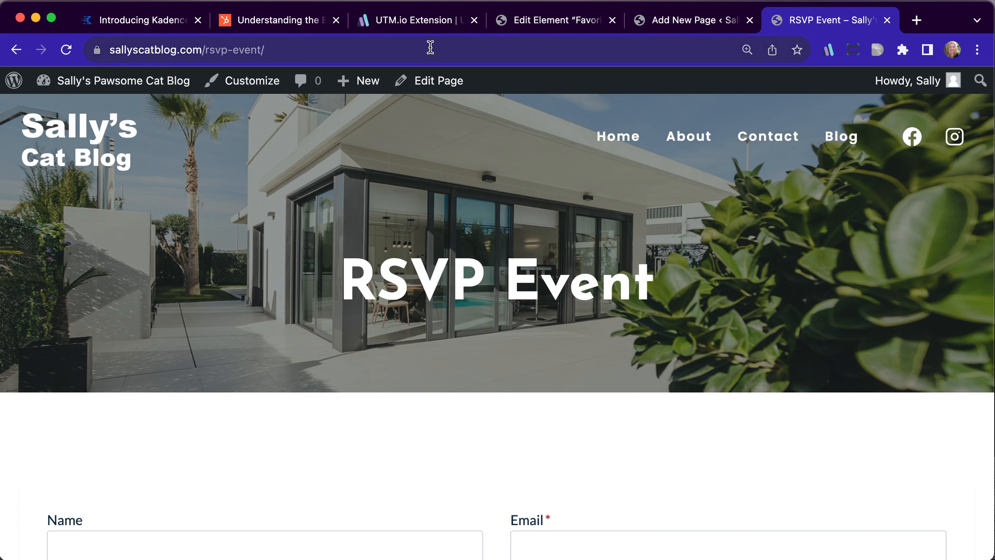
# Build a UTM.io tracking link for the RSVP Event page with campaign springevent, medium social and source facebook, and copy it
pyautogui.click(828, 50)
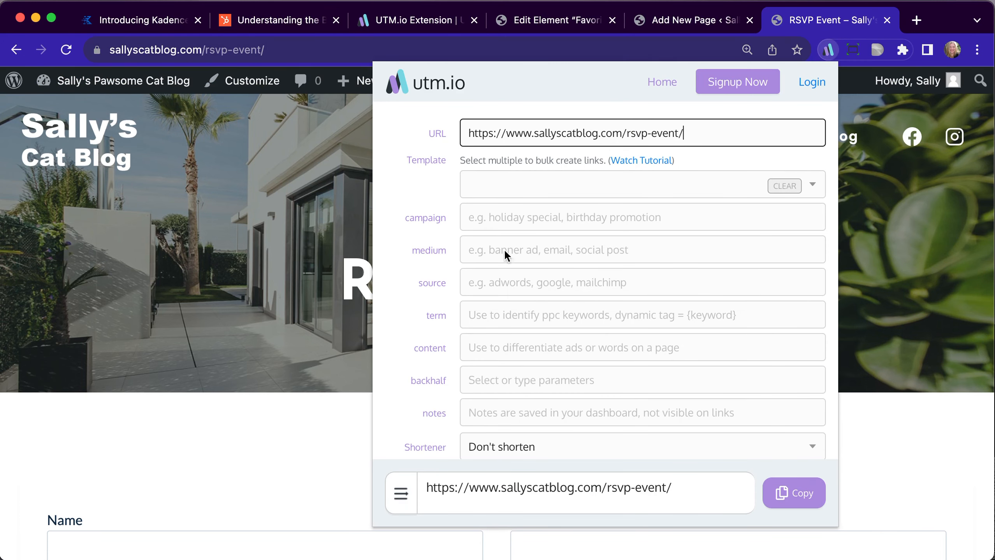
pyautogui.click(483, 222)
pyautogui.write('s')
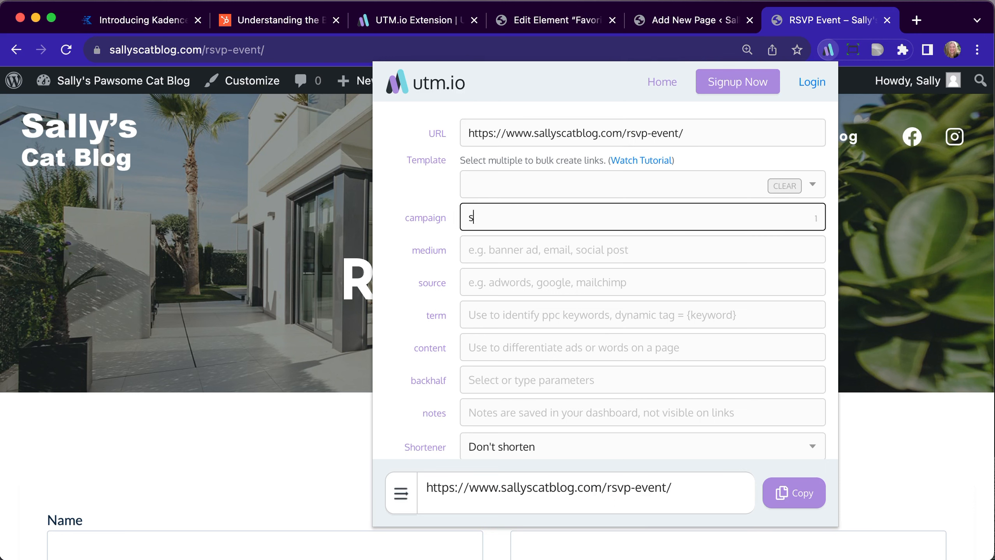
pyautogui.write('pringevent')
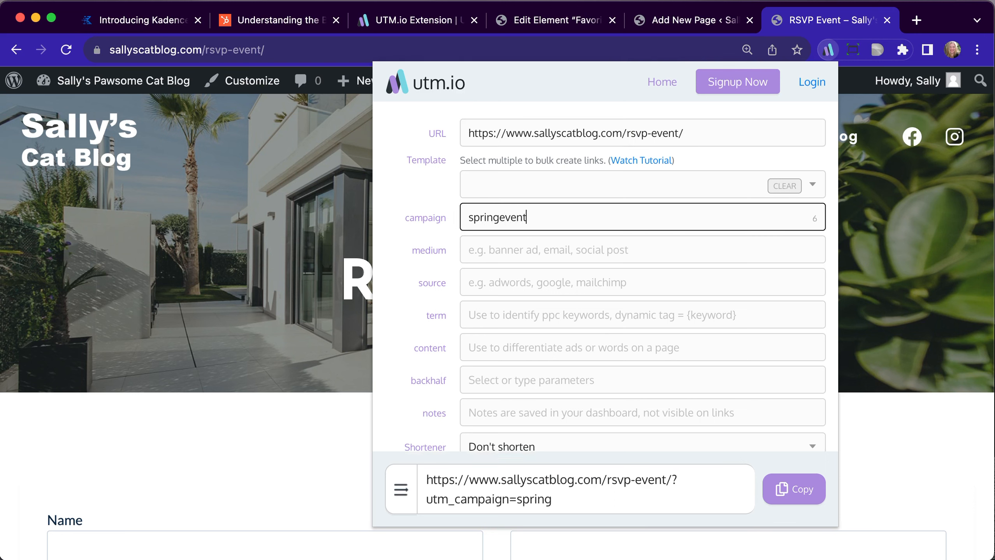
pyautogui.click(486, 247)
pyautogui.write('social')
pyautogui.click(486, 278)
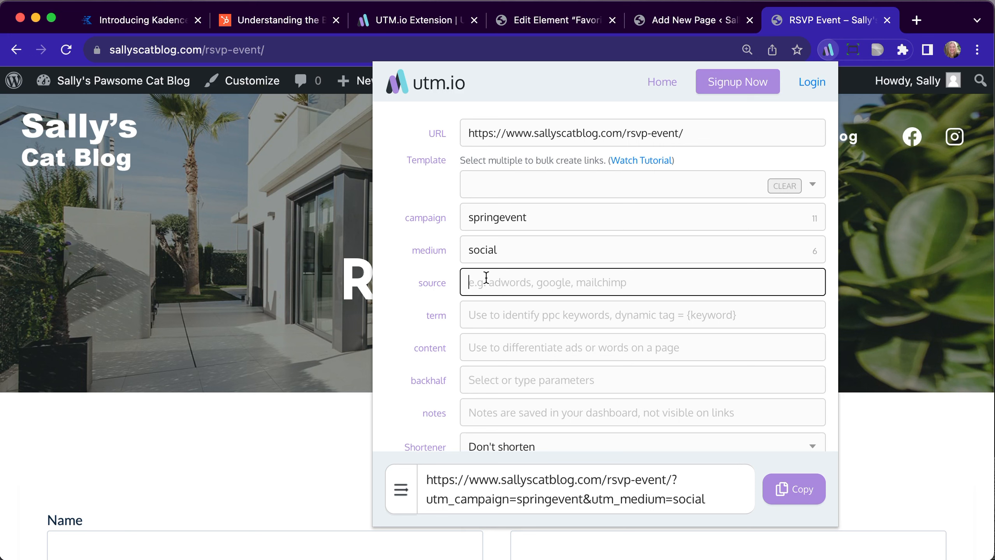
pyautogui.write('facebook')
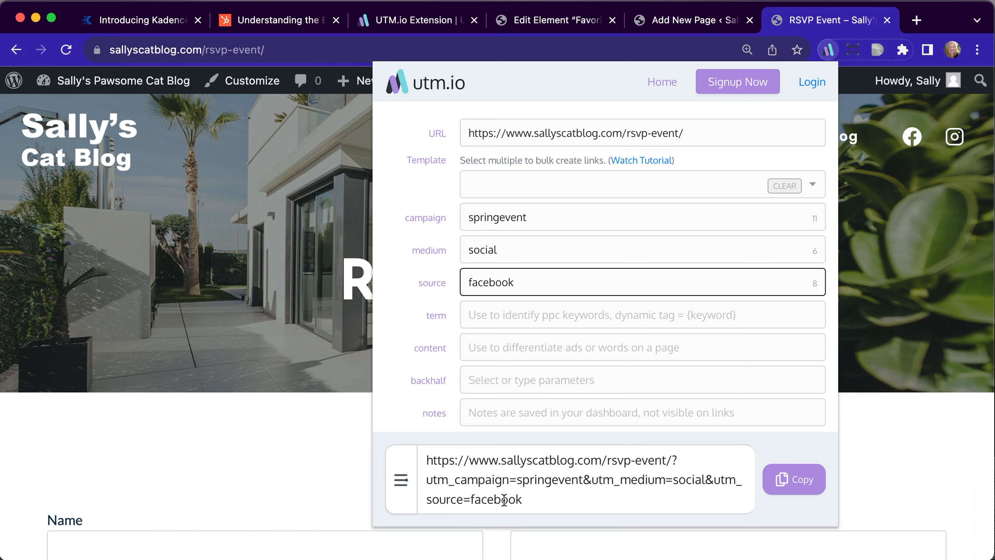
pyautogui.click(779, 494)
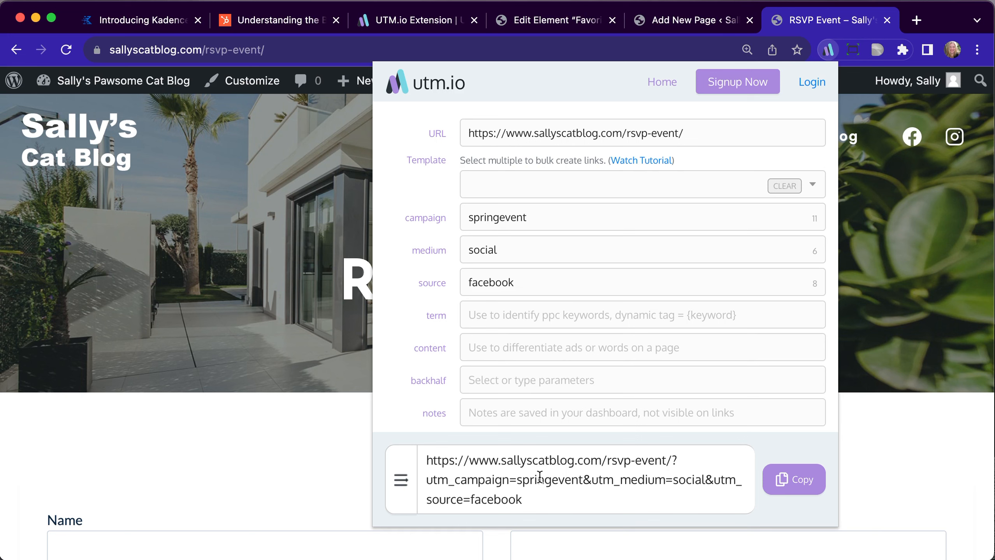
# Load the copied tracking link in place of the plain RSVP Event page address
pyautogui.click(313, 51)
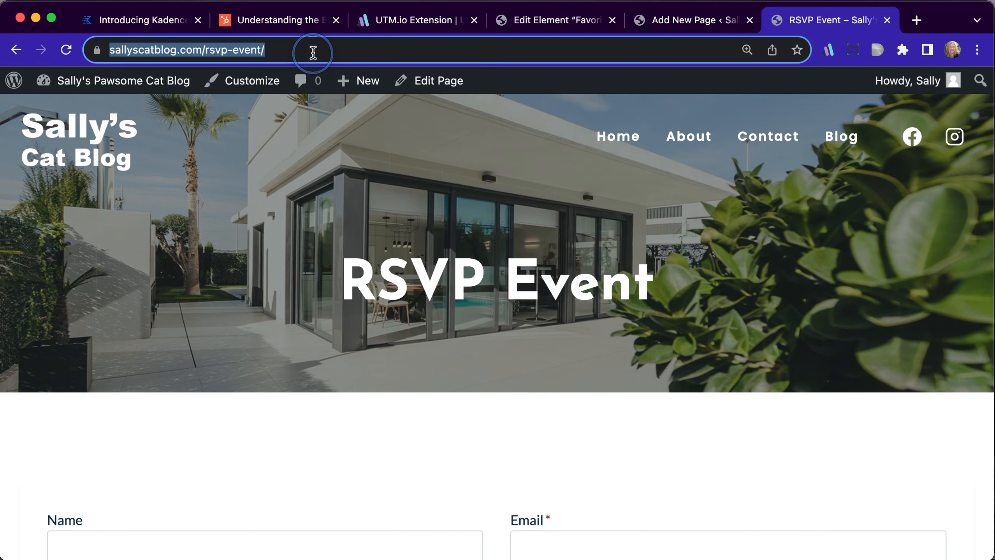
pyautogui.press('super+v')
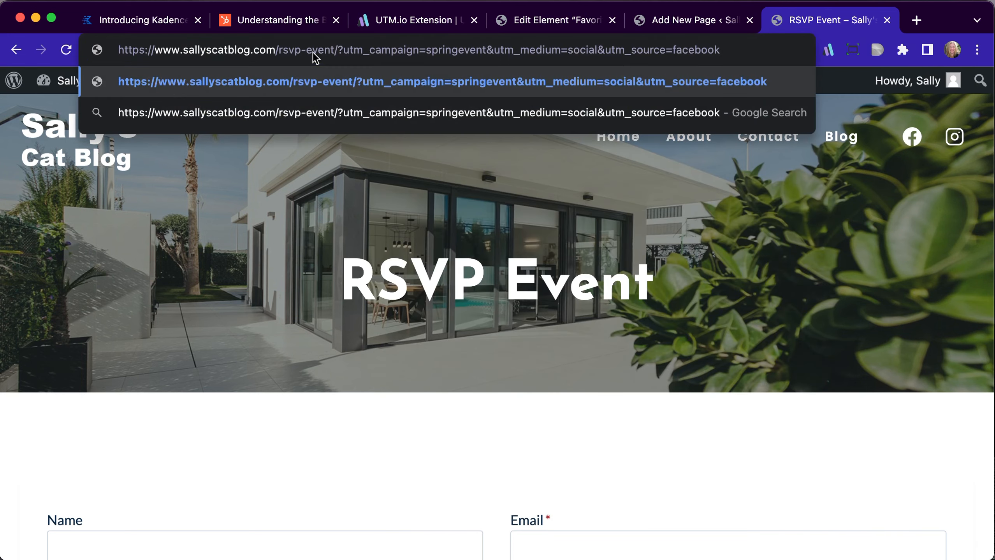
pyautogui.press('Return')
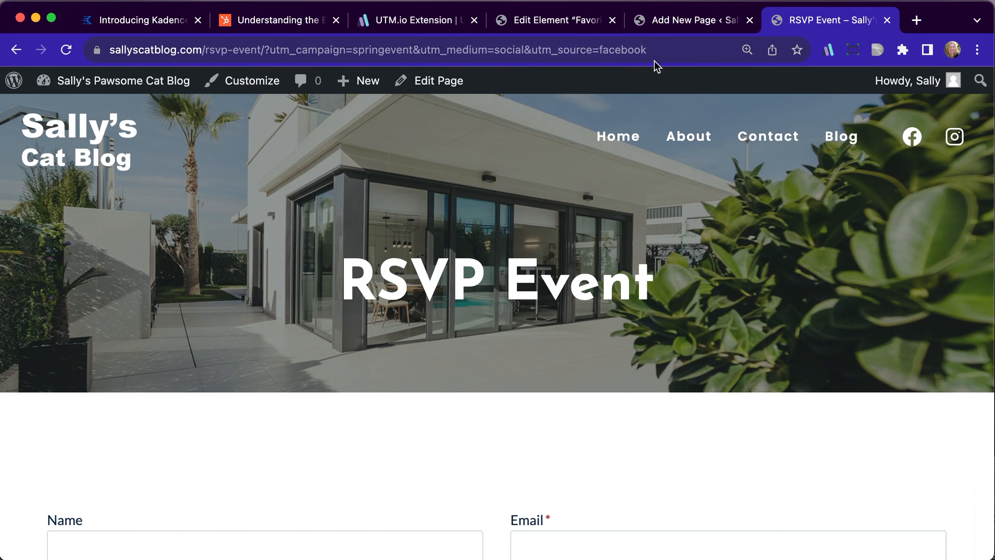
# Search the page's source code for "hidden" to examine the values of the form's UTM fields, and close the source view
pyautogui.scroll(-5, 450, 457)
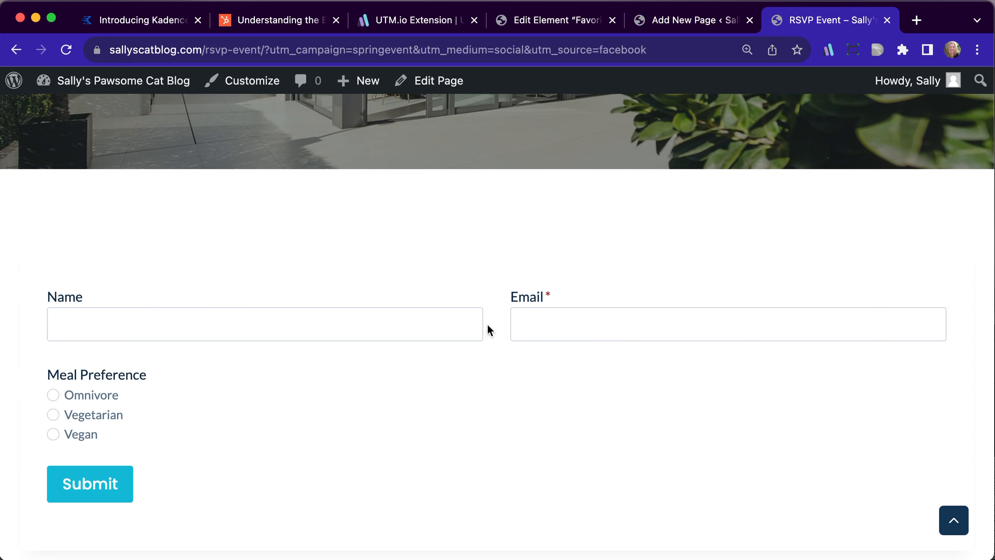
pyautogui.rightClick(430, 254)
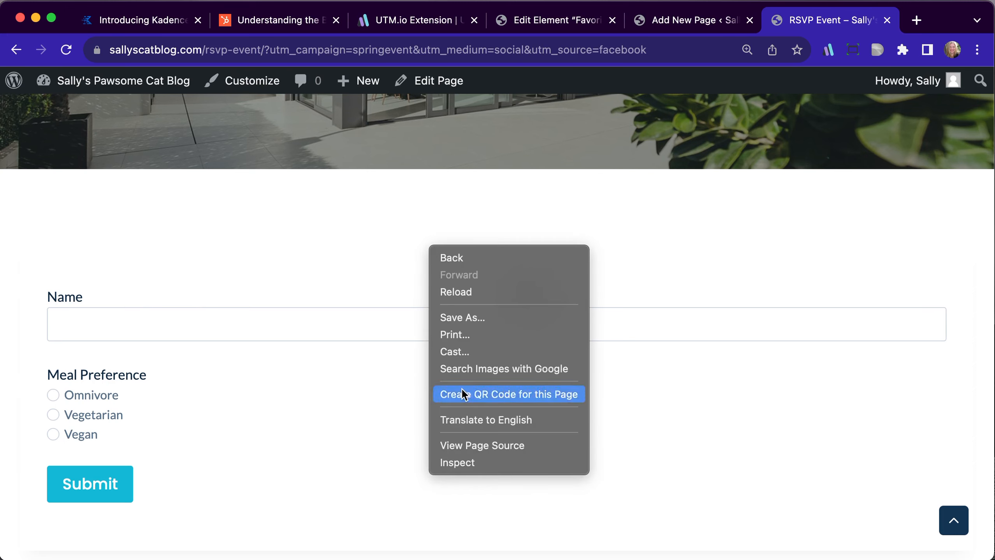
pyautogui.click(471, 449)
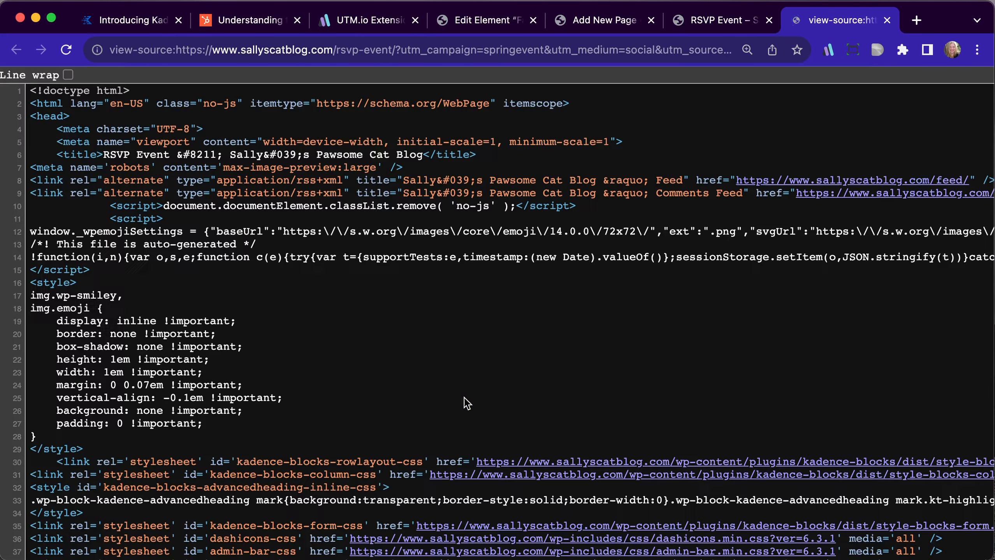
pyautogui.press('super+f')
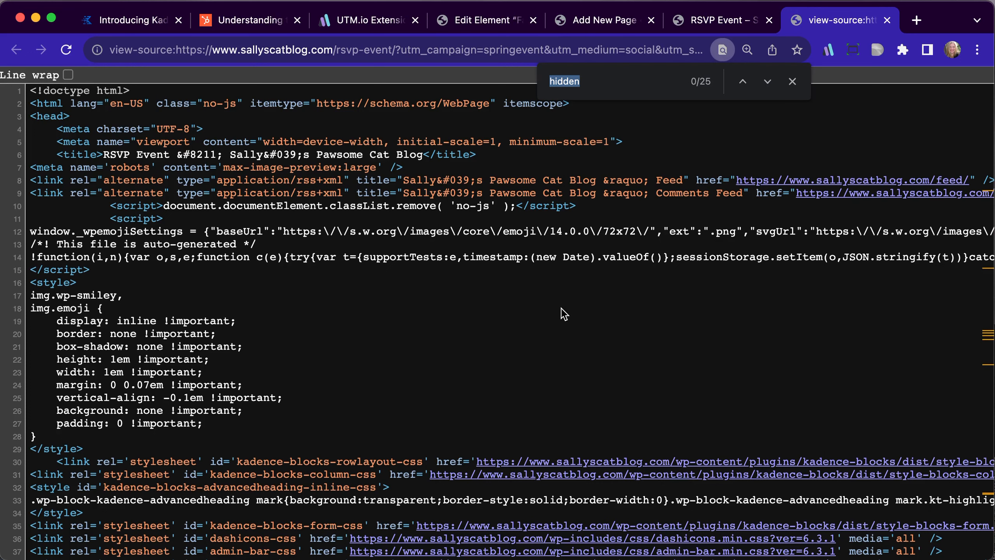
pyautogui.write('hidden')
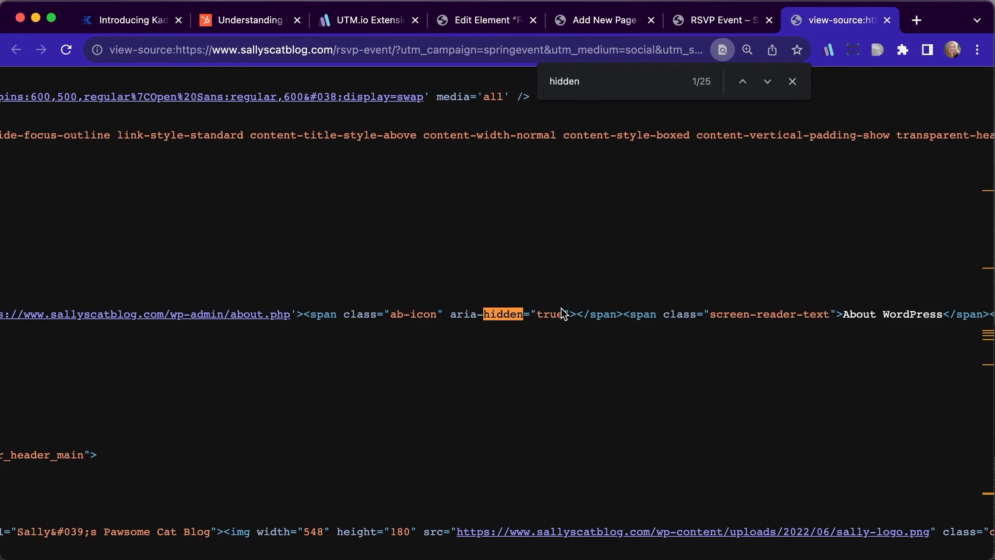
pyautogui.click(766, 82)
pyautogui.click(767, 82)
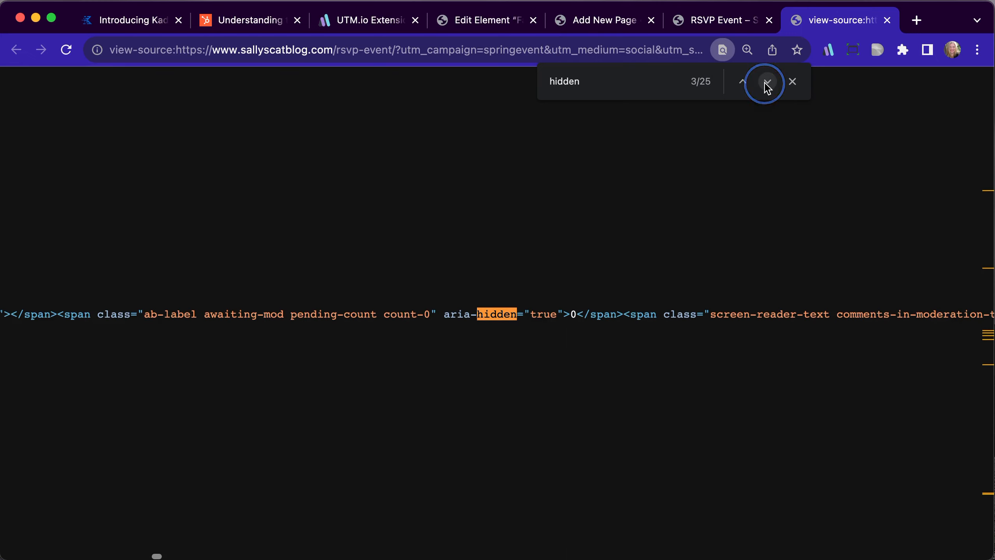
pyautogui.click(766, 82)
pyautogui.click(766, 82)
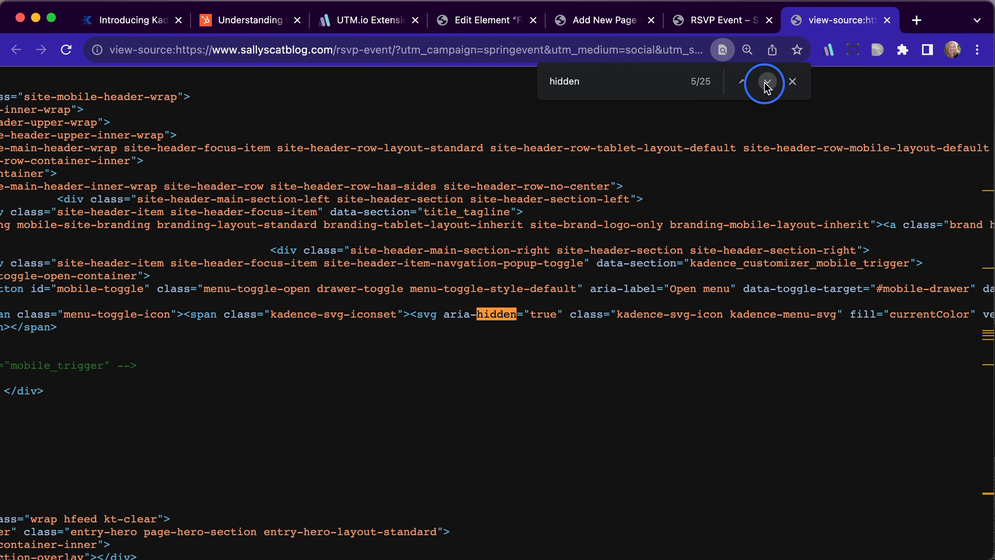
pyautogui.click(767, 82)
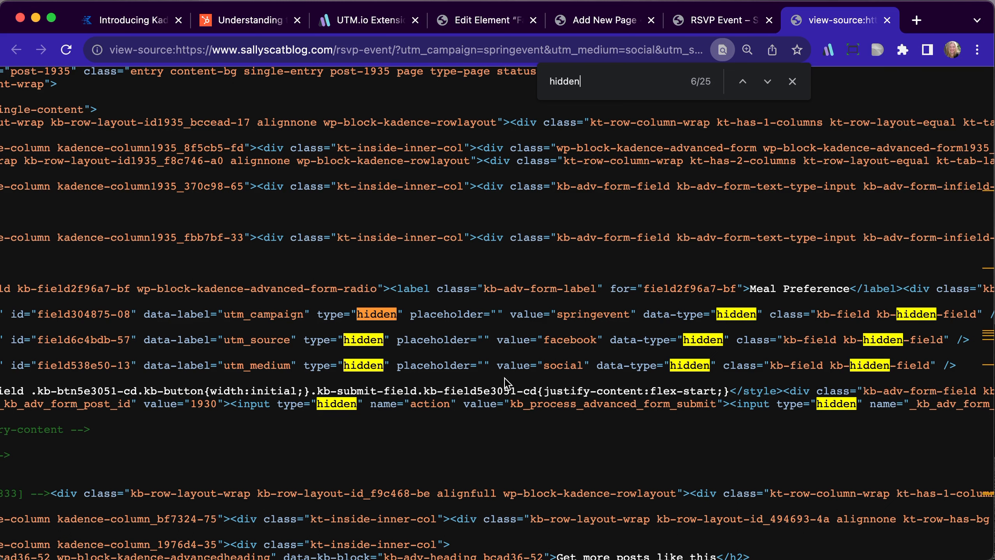
pyautogui.click(888, 20)
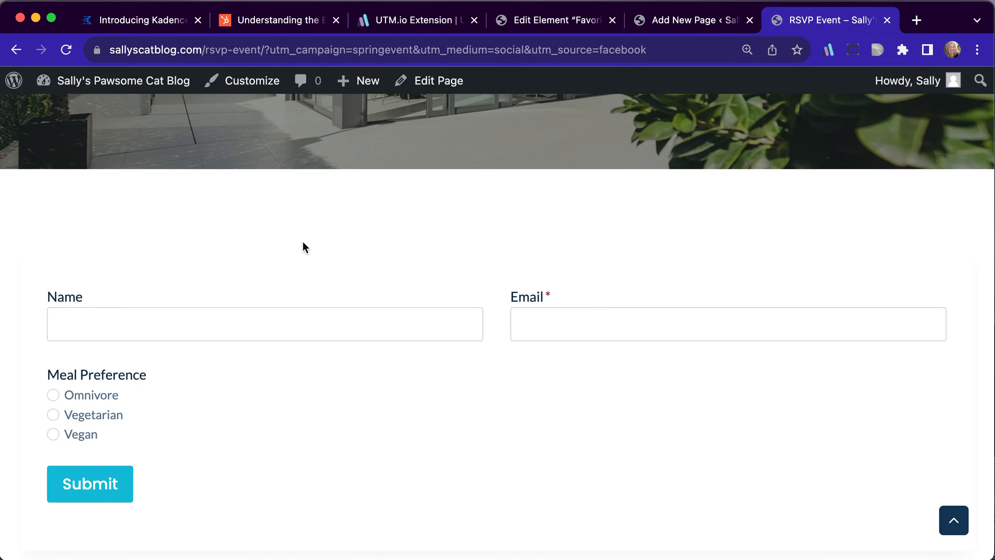
# Fill in the RSVP form with the attendee's name and e-mail, choose Omnivore as the meal preference, and submit it
pyautogui.click(201, 327)
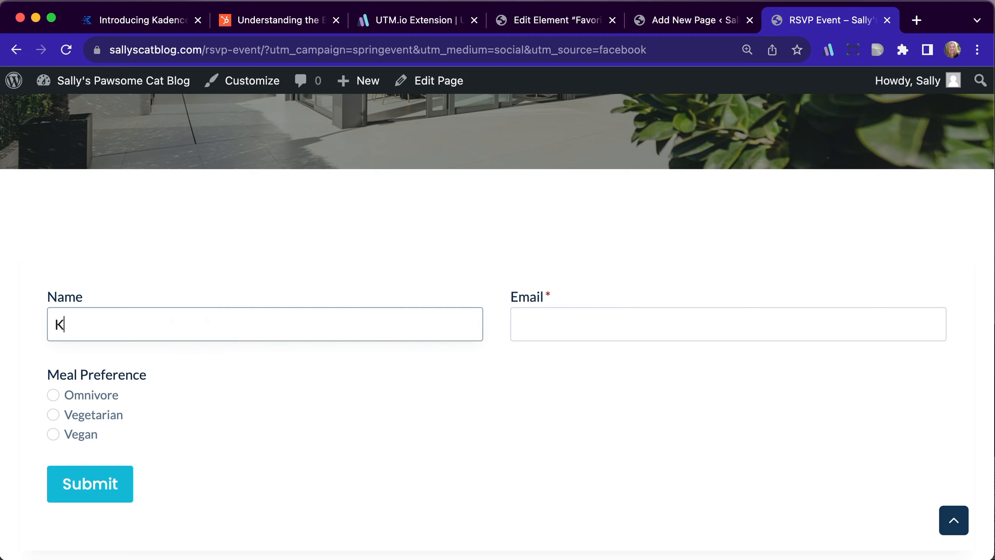
pyautogui.press('Tab')
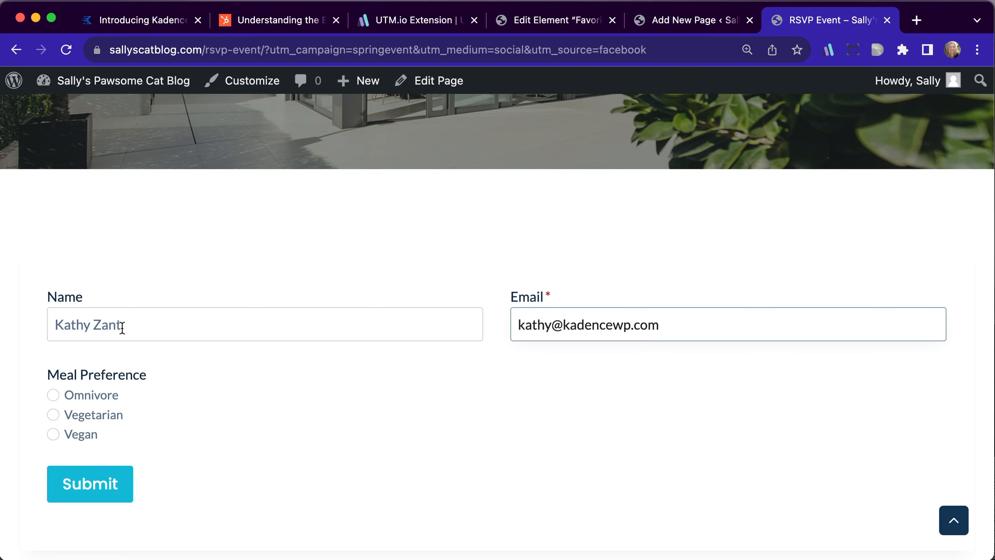
pyautogui.click(54, 395)
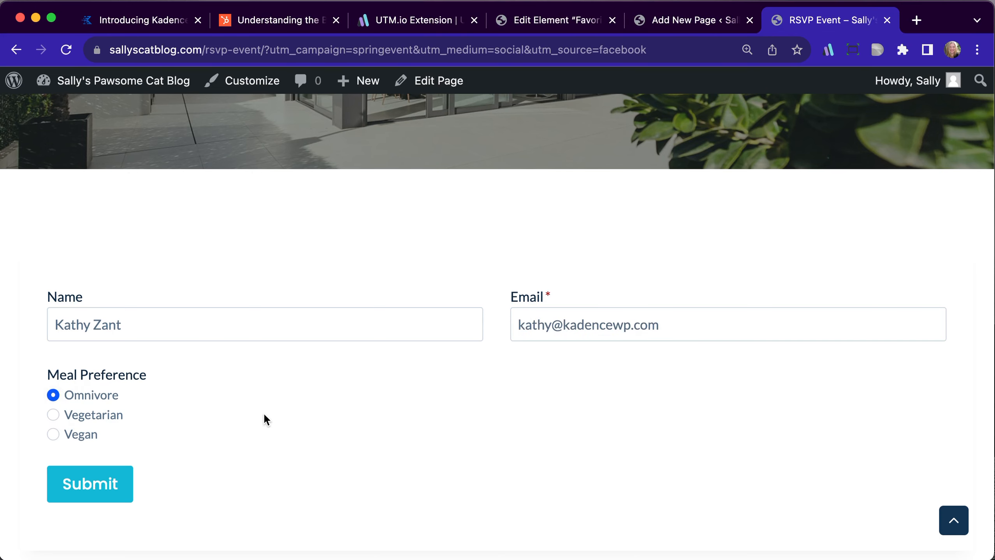
pyautogui.scroll(-2, 274, 440)
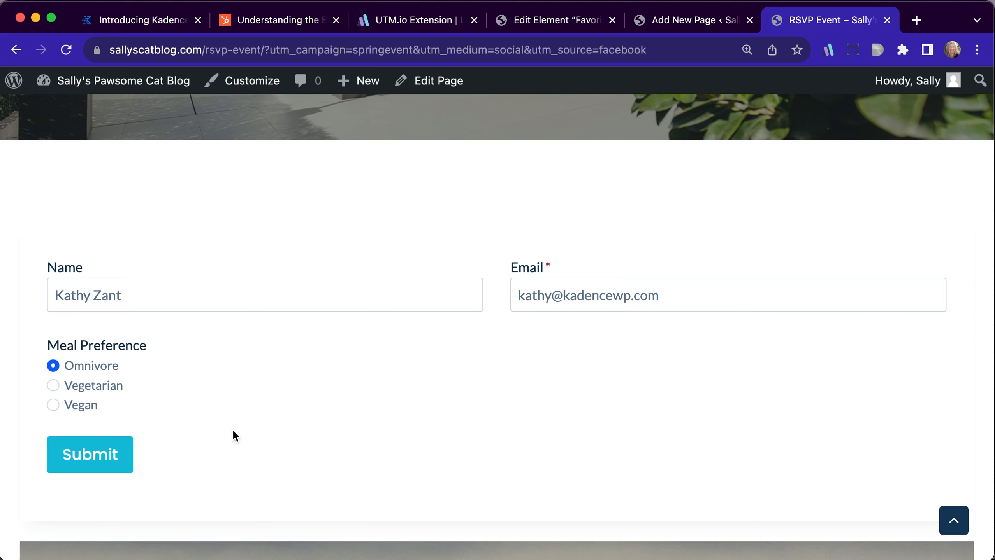
pyautogui.click(90, 456)
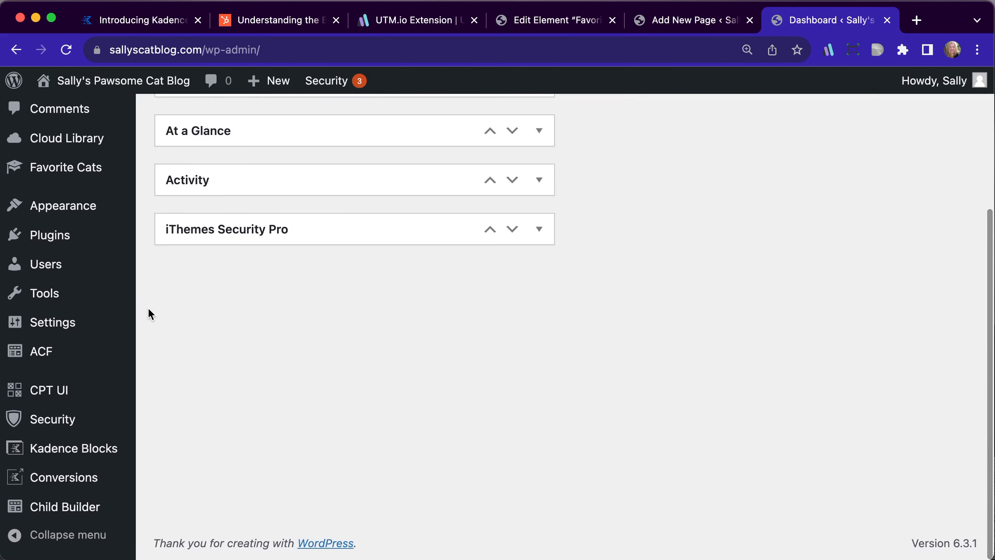
# Open the submitted RSVP Event Form entry in the Kadence Blocks form entries and examine its UTM fields
pyautogui.moveTo(97, 455)
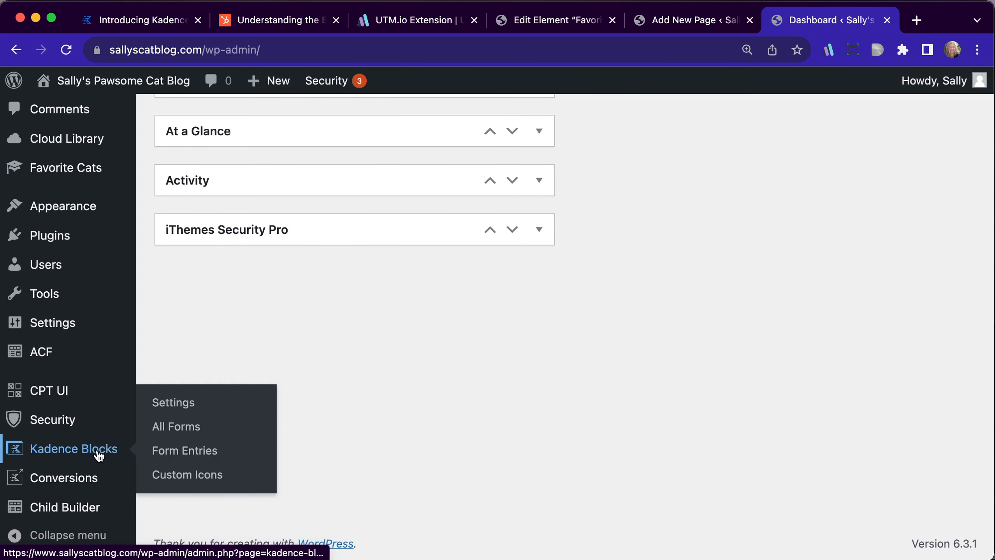
pyautogui.click(162, 451)
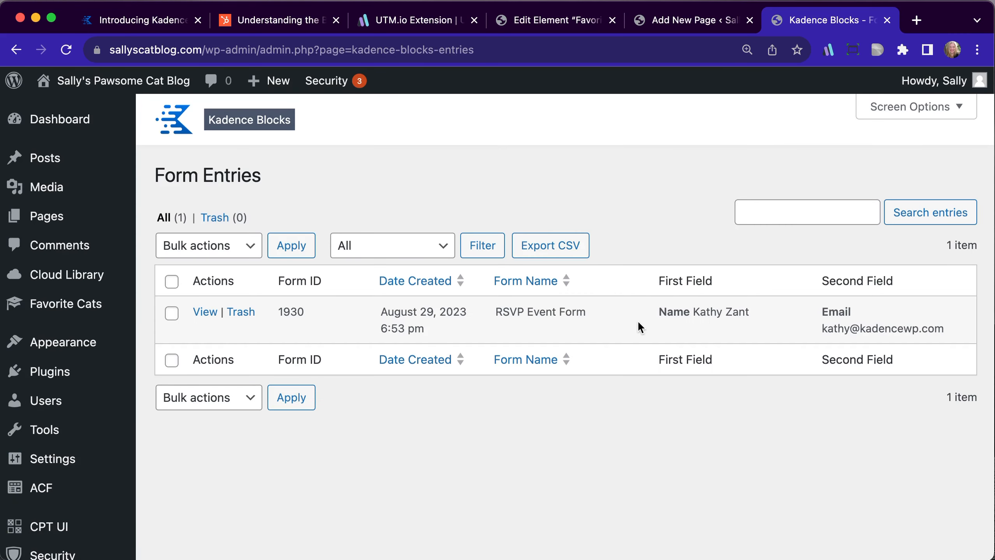
pyautogui.click(205, 313)
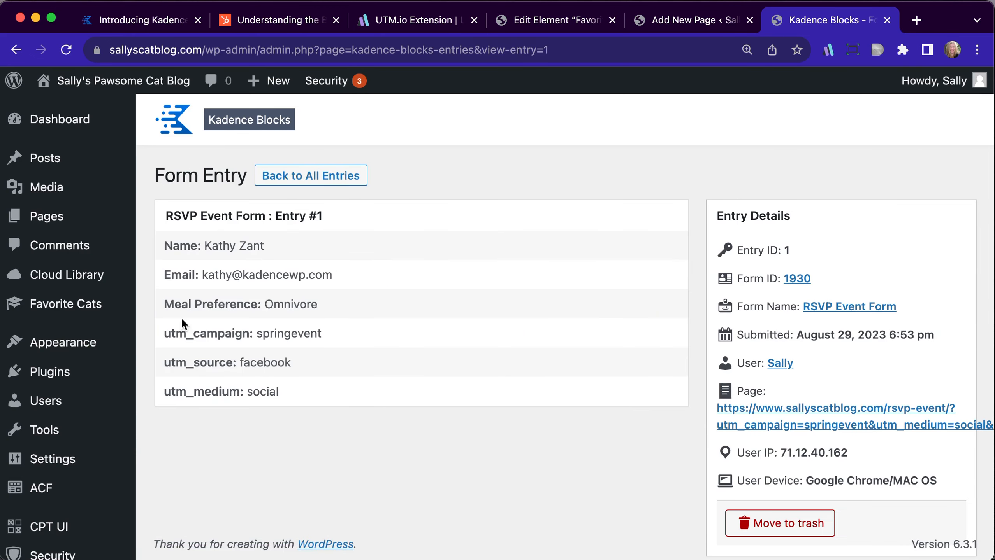
pyautogui.moveTo(165, 335); pyautogui.dragTo(372, 389)
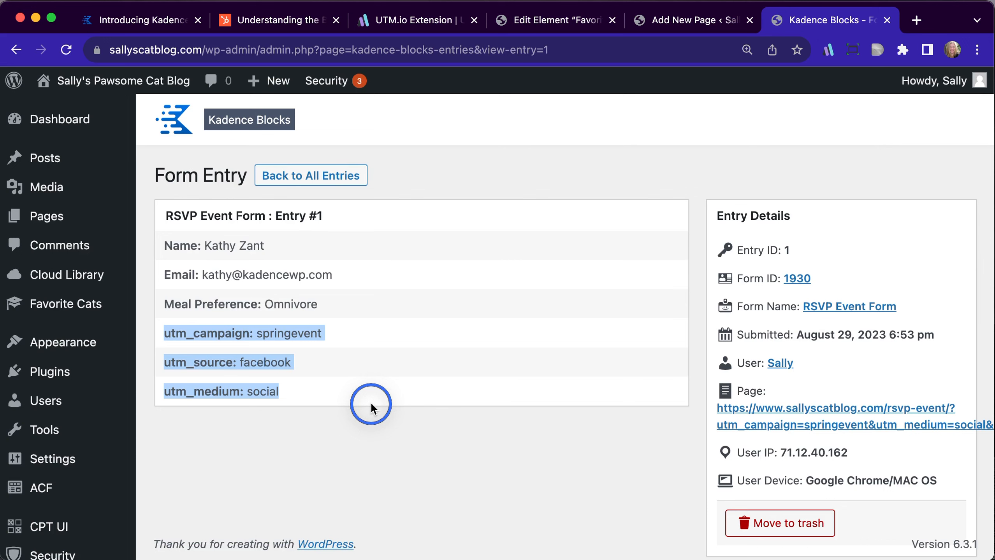
pyautogui.click(334, 416)
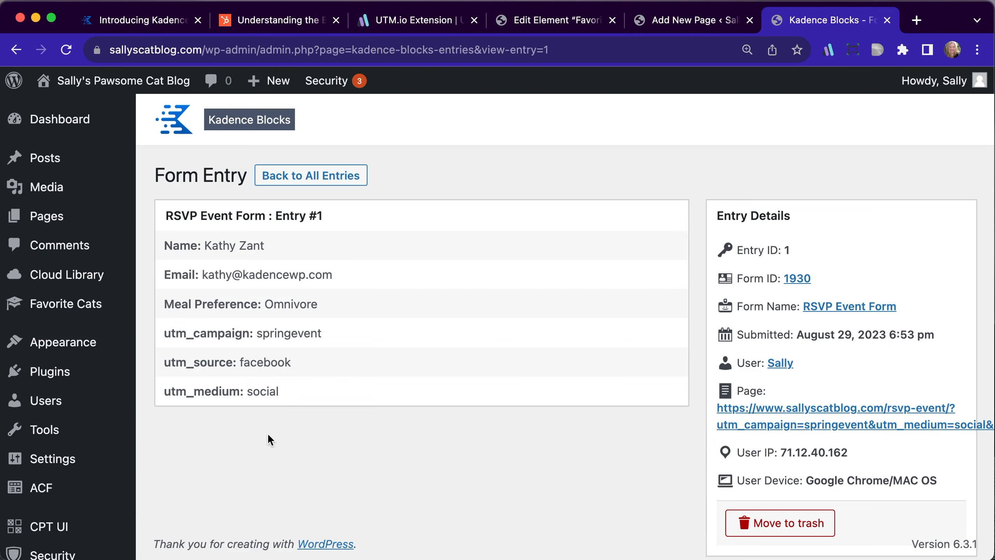
# Return to the list of form entries and choose RSVP Event Form as the form to filter by
pyautogui.hscroll(-5, 267, 433)
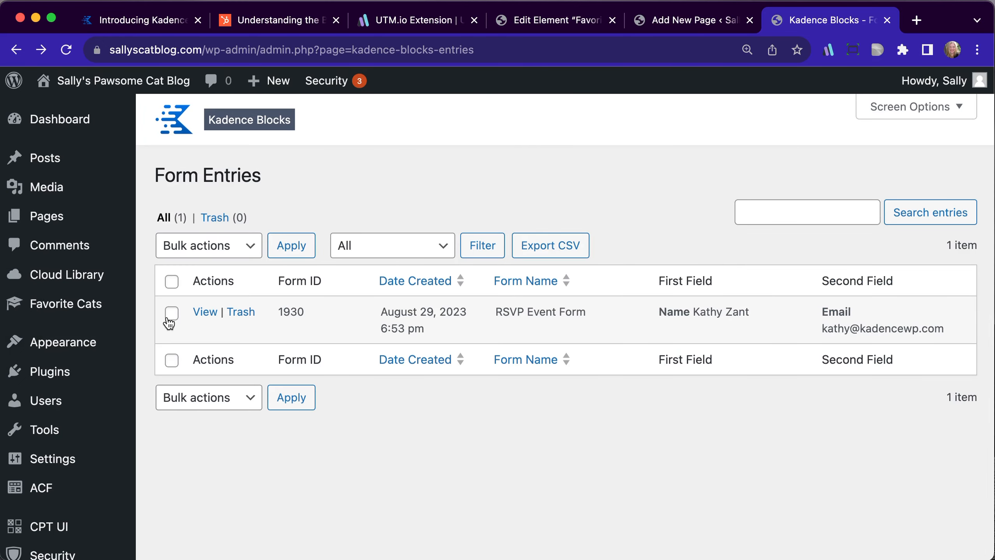
pyautogui.click(360, 249)
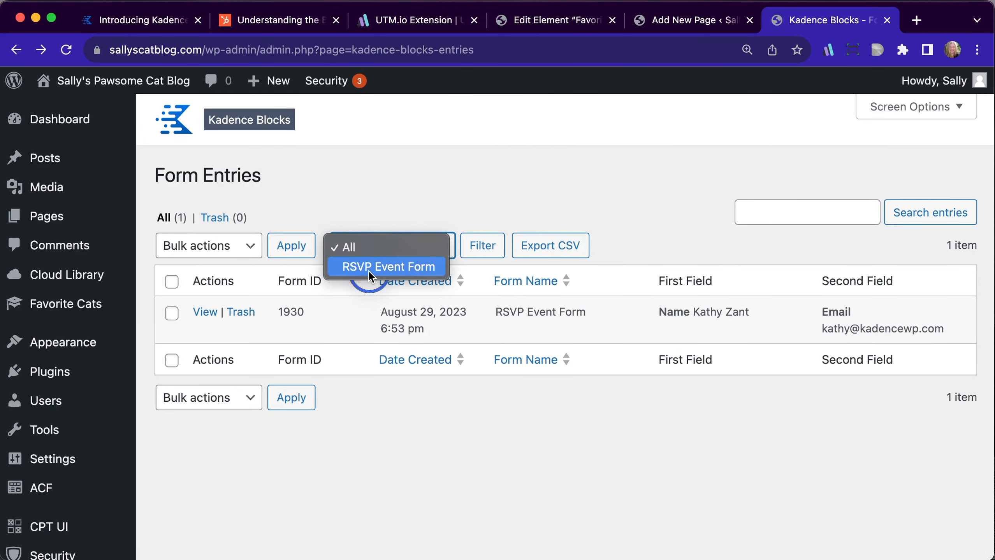
pyautogui.click(368, 267)
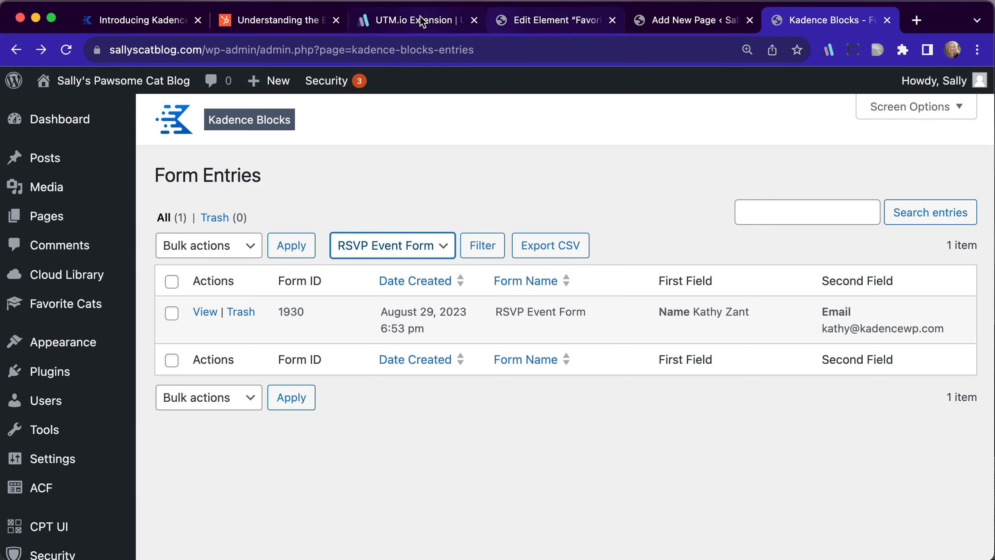
# Paste the tracking link as the browser address and change its utm_source value to twitter
pyautogui.click(647, 49)
pyautogui.write('https://www.sallyscatblog.com/rsvp-event/?utm_campaign=springevent&utm_medium=social&utm_source=facebook')
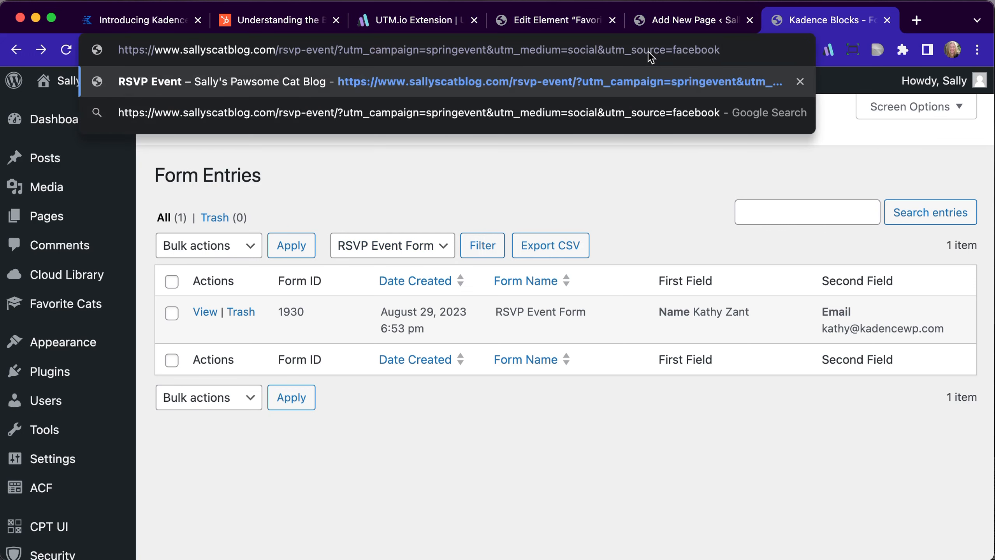
pyautogui.doubleClick(696, 50)
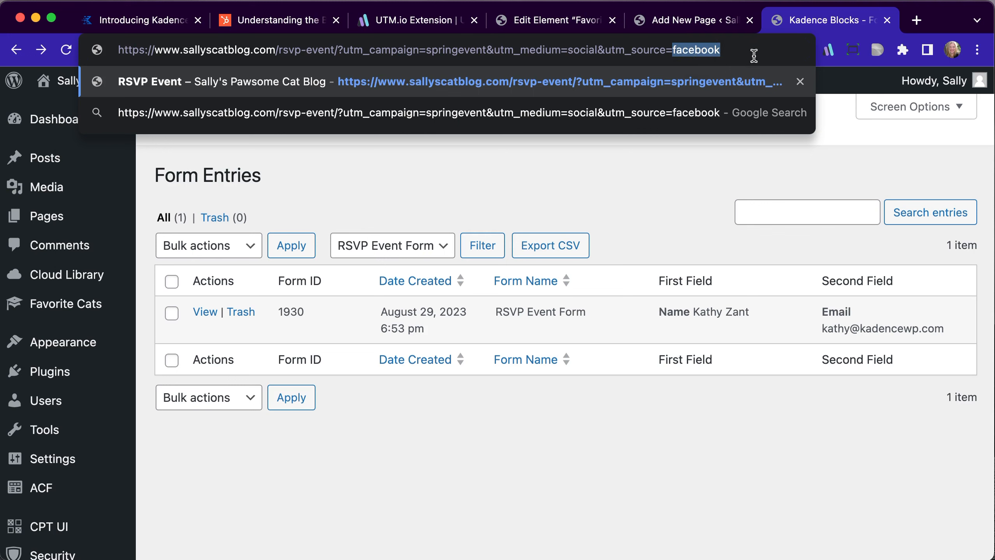
pyautogui.write('twitter')
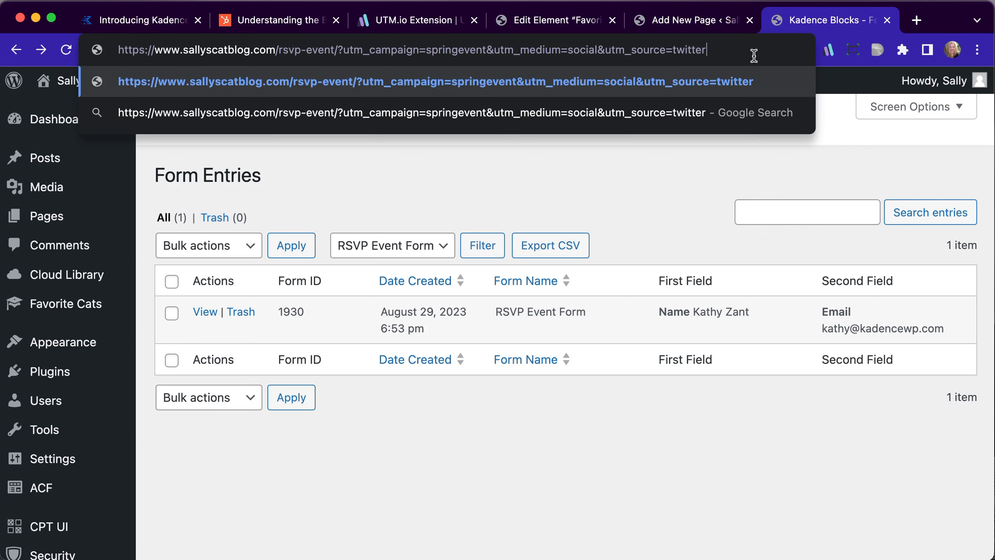
# Replace the utm_source value in the tracking link with instagram
pyautogui.hotkey('shift', 'Left')
pyautogui.hotkey('shift', 'Left')
pyautogui.hotkey('shift', 'Left')
pyautogui.hotkey('shift', 'Left')
pyautogui.hotkey('shift', 'Left')
pyautogui.hotkey('shift', 'Left')
pyautogui.hotkey('shift', 'Left')
pyautogui.write('instagram')
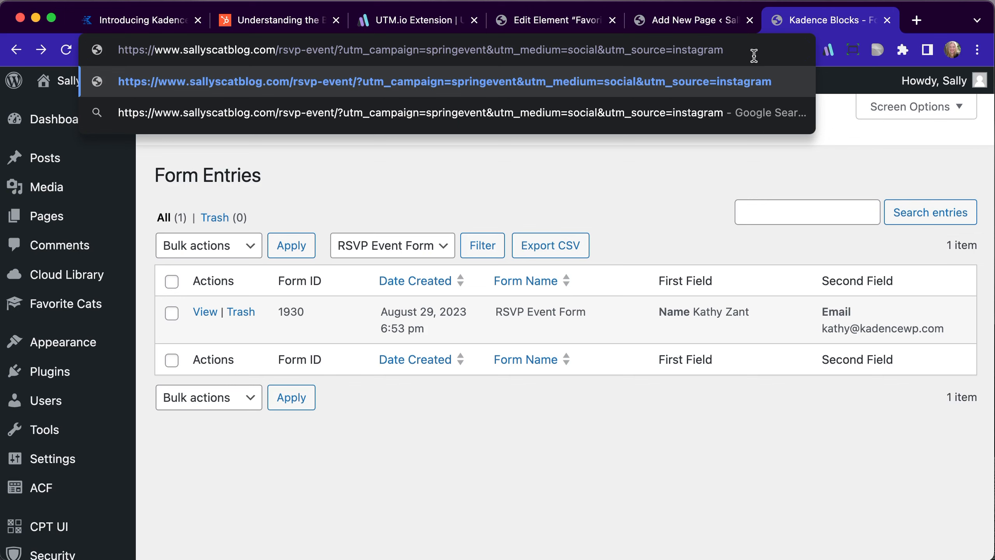
# Replace the utm_source value in the tracking link with linktree
pyautogui.hotkey('shift', 'Left')
pyautogui.hotkey('shift', 'Left')
pyautogui.hotkey('shift', 'Left')
pyautogui.hotkey('shift', 'Left')
pyautogui.hotkey('shift', 'Left')
pyautogui.hotkey('shift', 'Left')
pyautogui.hotkey('shift', 'Left')
pyautogui.hotkey('shift', 'Left')
pyautogui.hotkey('shift', 'Left')
pyautogui.write('linktree')
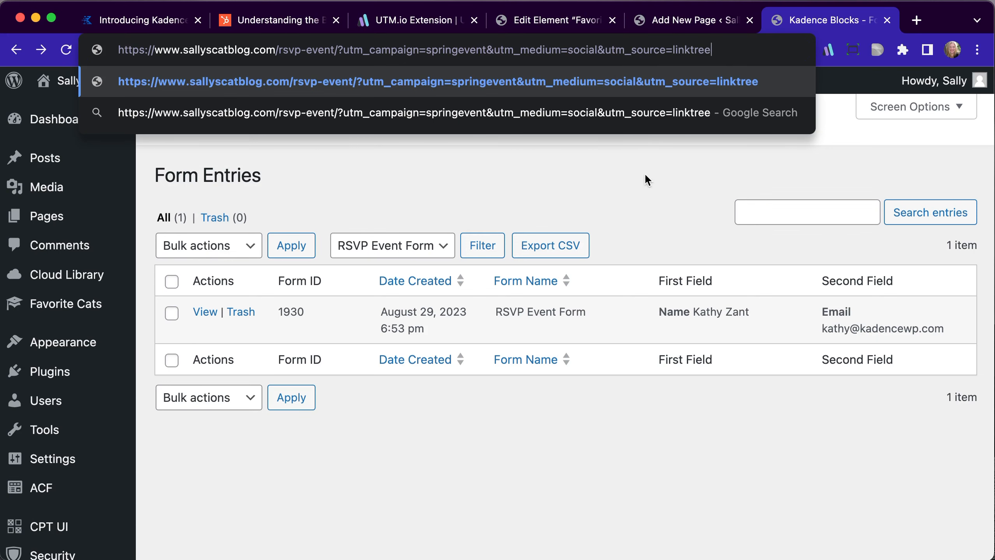
# Switch to the UTM.io website and look over its home page
pyautogui.click(387, 21)
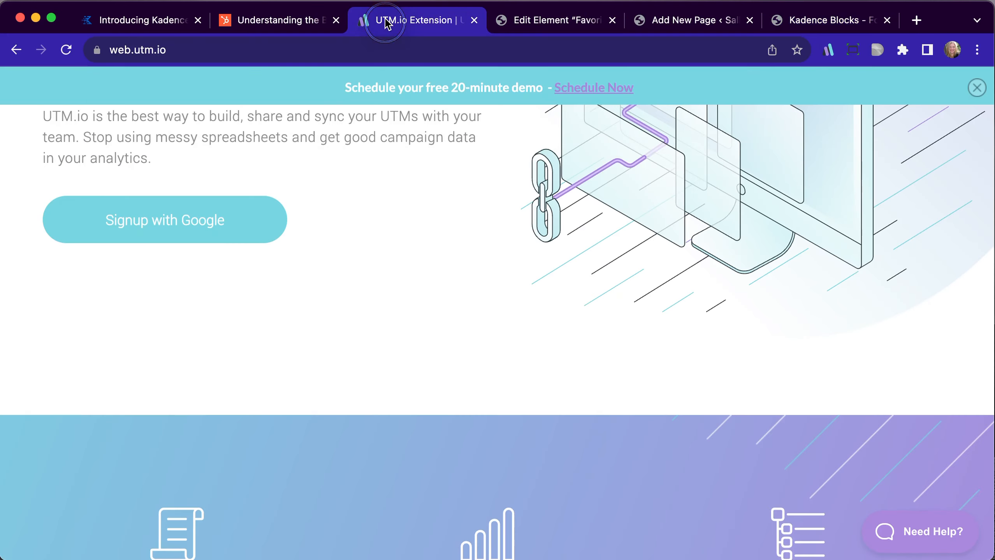
pyautogui.scroll(5, 381, 218)
pyautogui.scroll(-1, 380, 219)
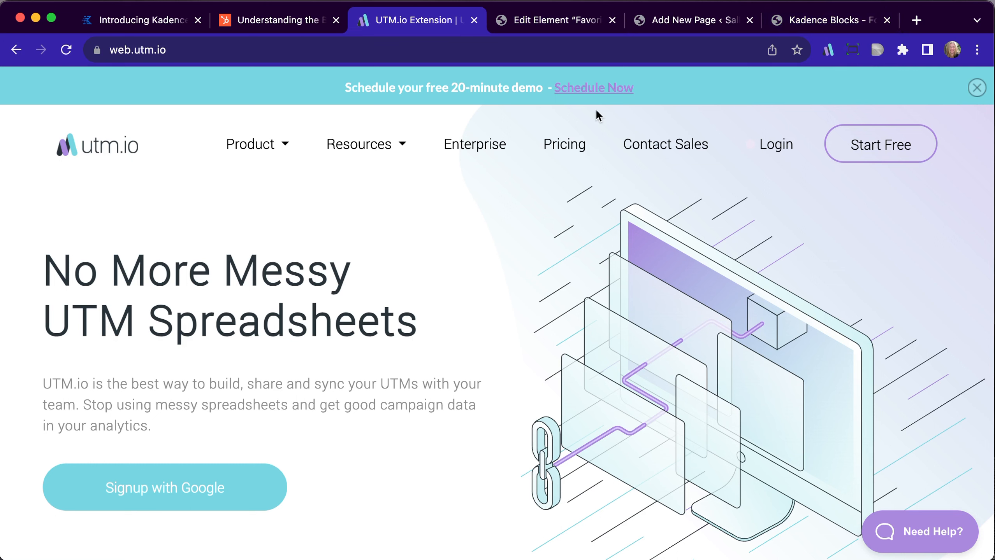
# Leave the Favorite Cat Template editor and look through the list of all Favorite Cats posts
pyautogui.click(569, 28)
pyautogui.click(24, 96)
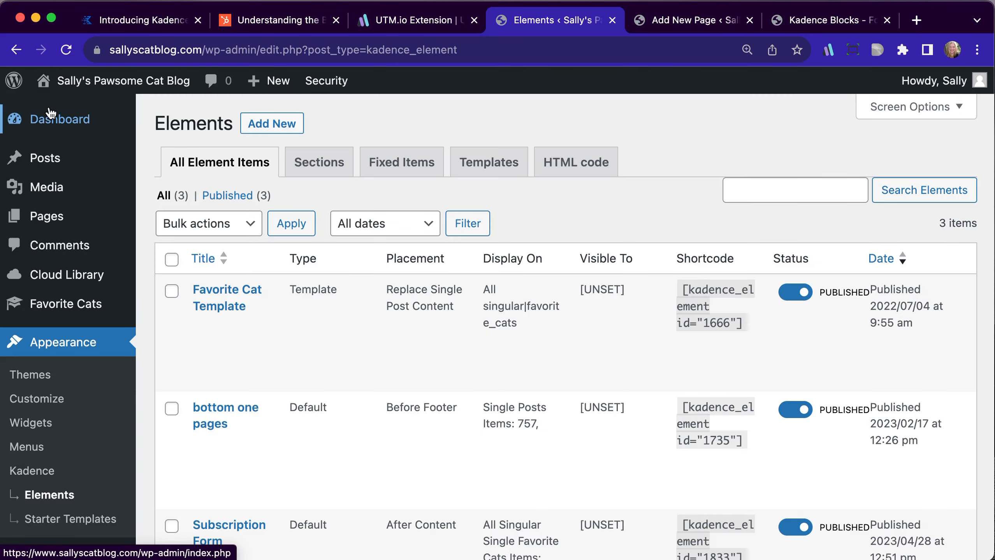
pyautogui.moveTo(64, 319)
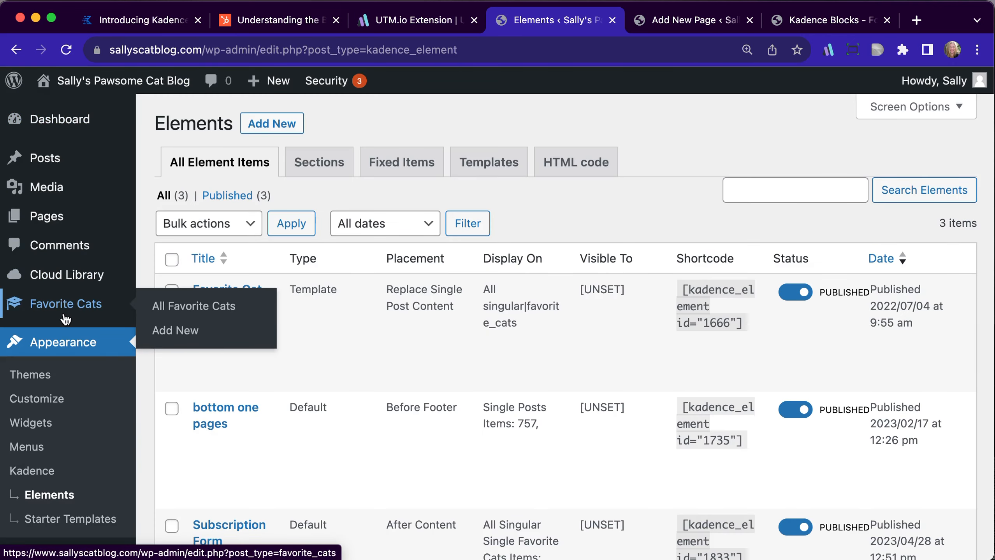
pyautogui.click(173, 308)
pyautogui.scroll(-3, 319, 178)
pyautogui.scroll(-2, 353, 149)
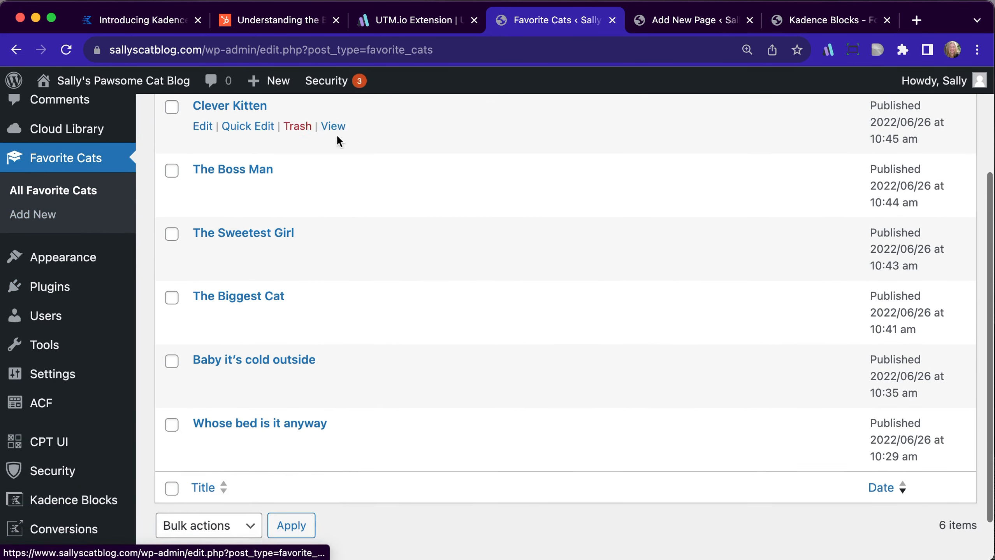
pyautogui.scroll(3, 416, 339)
pyautogui.moveTo(66, 504)
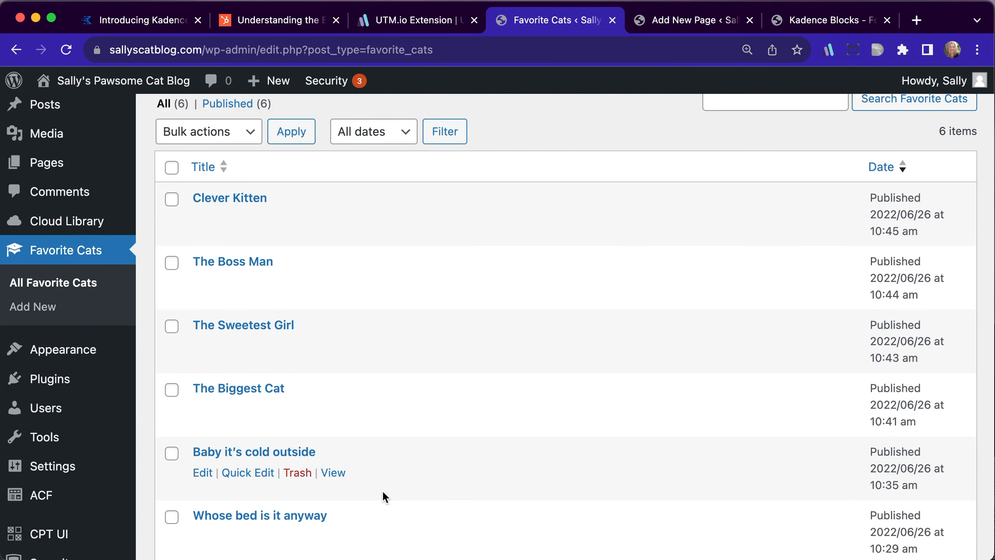
pyautogui.scroll(-2, 434, 360)
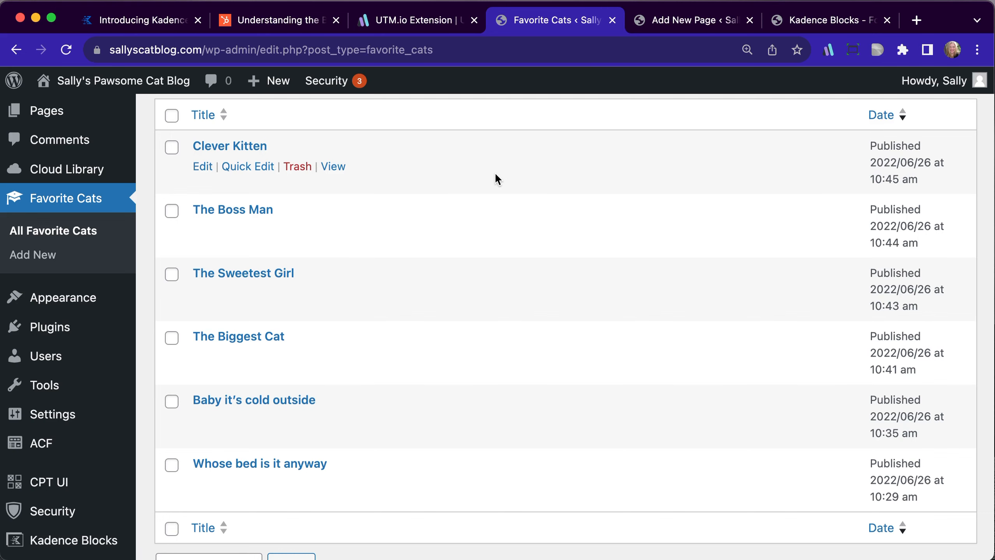
# View the Clever Kitten post on the live site and examine its content
pyautogui.click(331, 167)
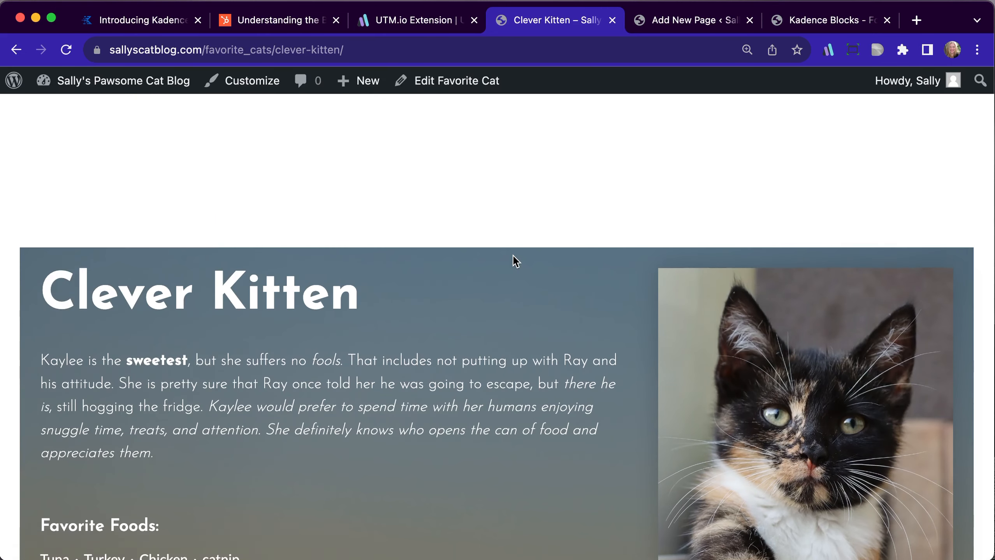
pyautogui.scroll(-2, 514, 261)
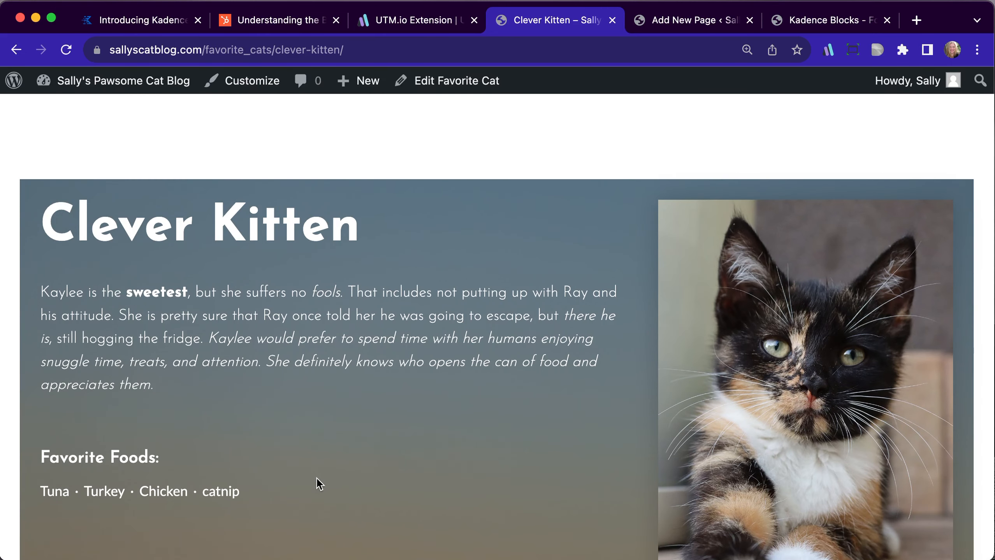
pyautogui.scroll(-1, 319, 484)
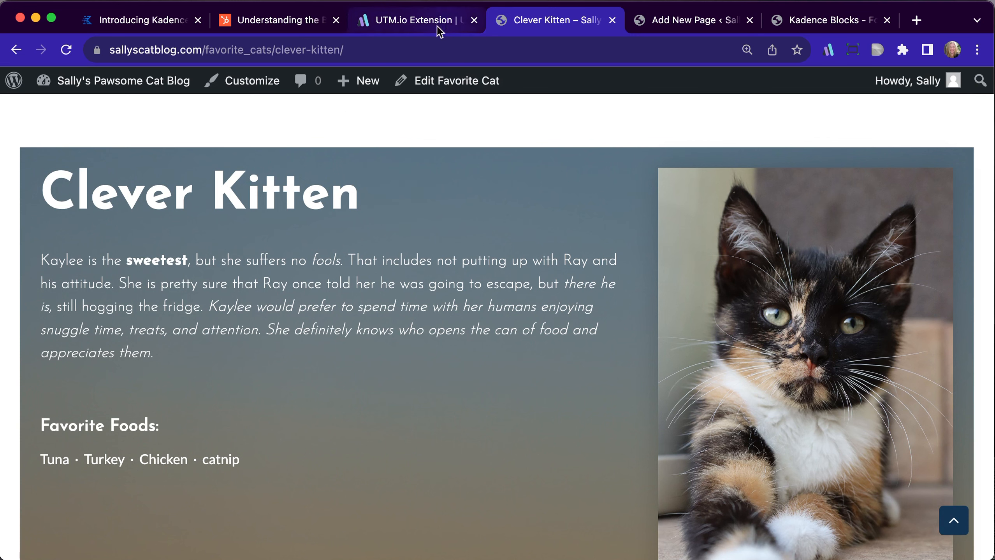
# Bring up the UTM.io link builder for the Clever Kitten page, dismiss it and examine the adoption form further down
pyautogui.click(359, 51)
pyautogui.click(827, 50)
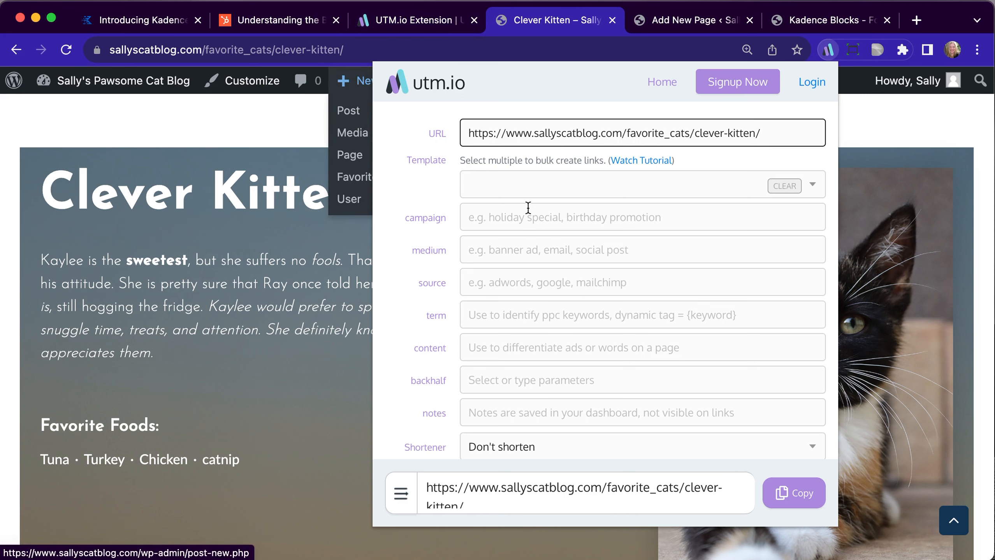
pyautogui.scroll(-2, 269, 392)
pyautogui.scroll(-2, 269, 393)
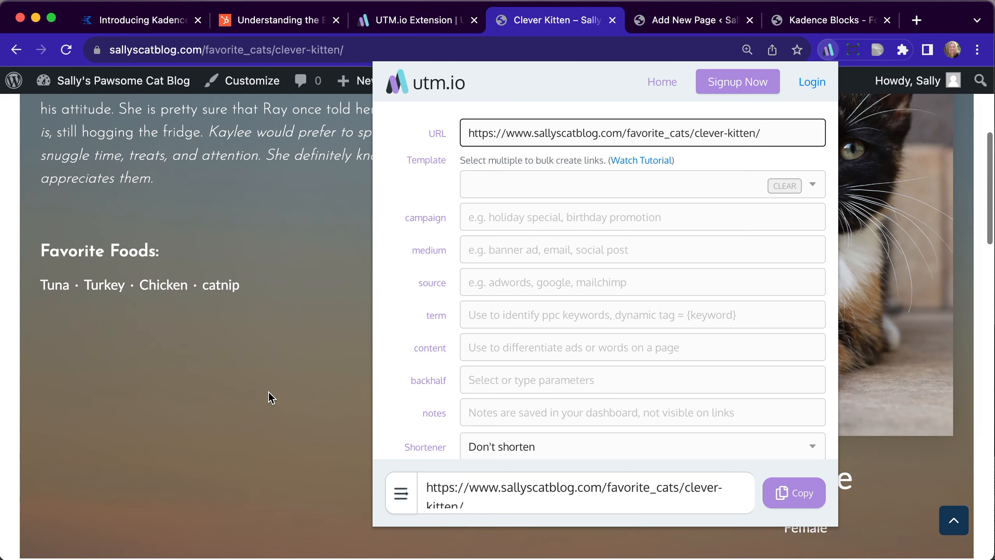
pyautogui.click(269, 393)
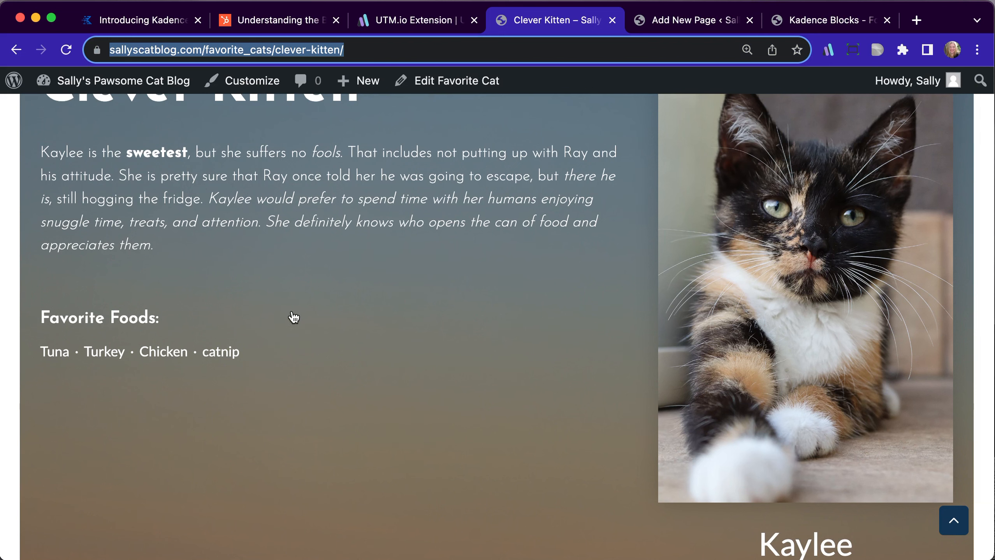
pyautogui.scroll(-10, 293, 317)
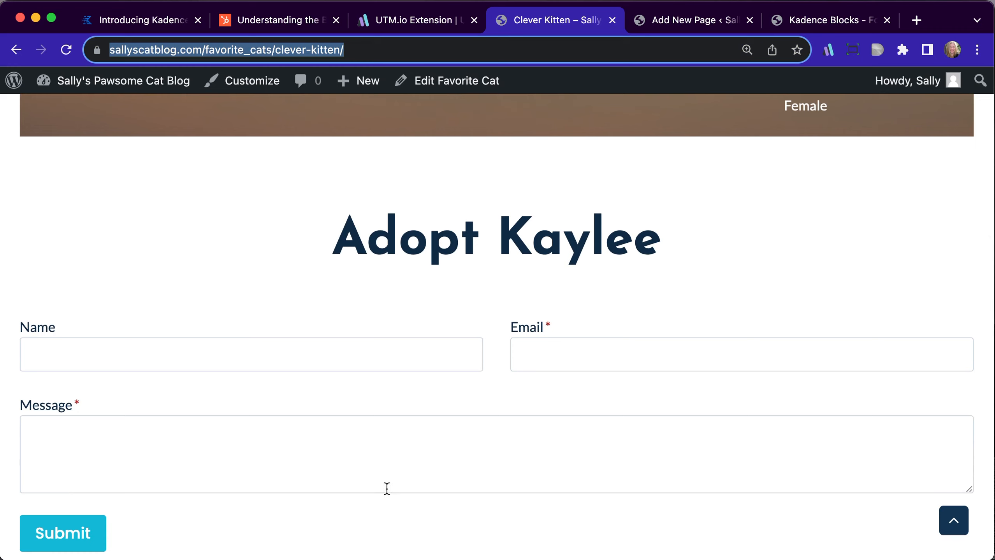
pyautogui.scroll(-1, 387, 488)
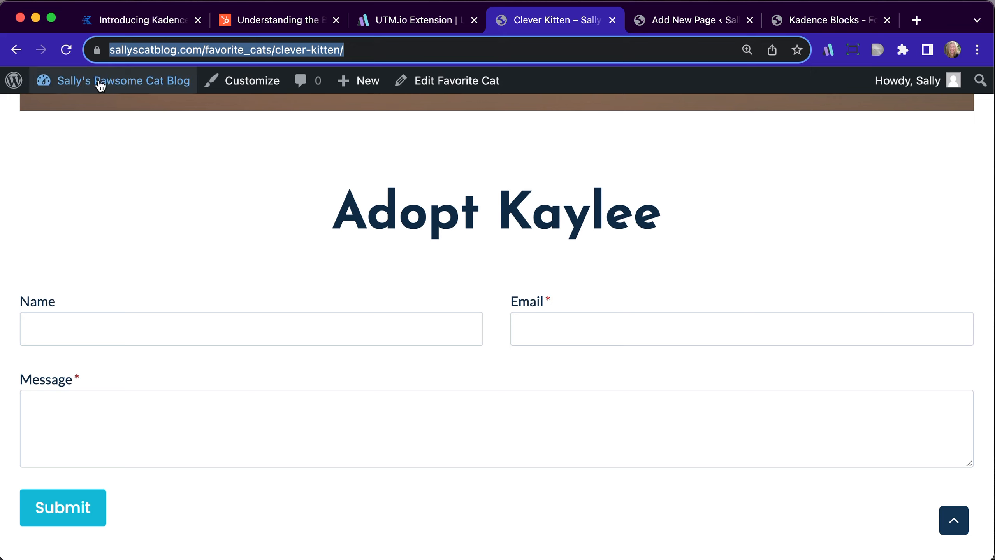
# Go back to the WordPress dashboard and open Favorite Cat Template for editing from the Kadence Elements list
pyautogui.moveTo(100, 81)
pyautogui.click(76, 119)
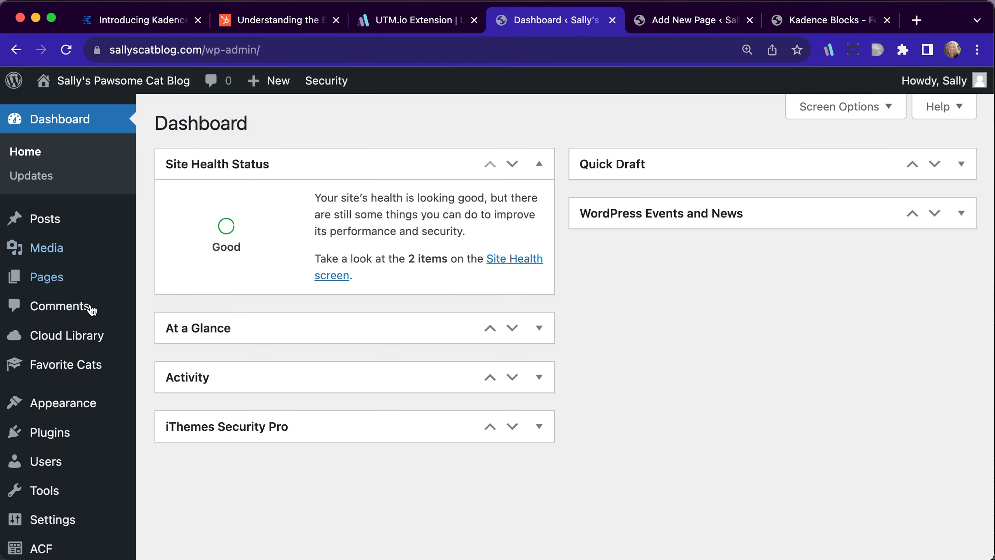
pyautogui.scroll(-5, 82, 328)
pyautogui.moveTo(126, 394)
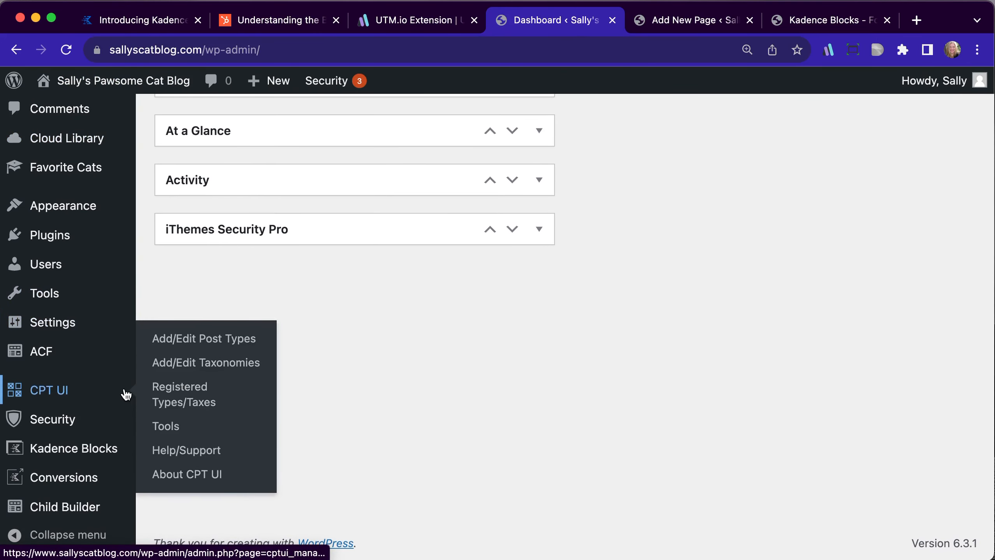
pyautogui.moveTo(98, 208)
pyautogui.click(194, 331)
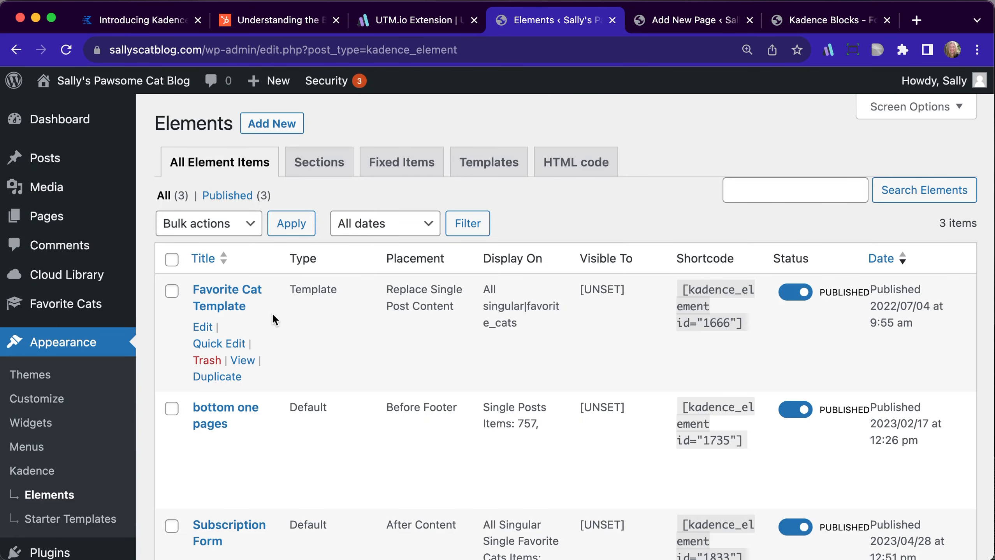
pyautogui.click(204, 328)
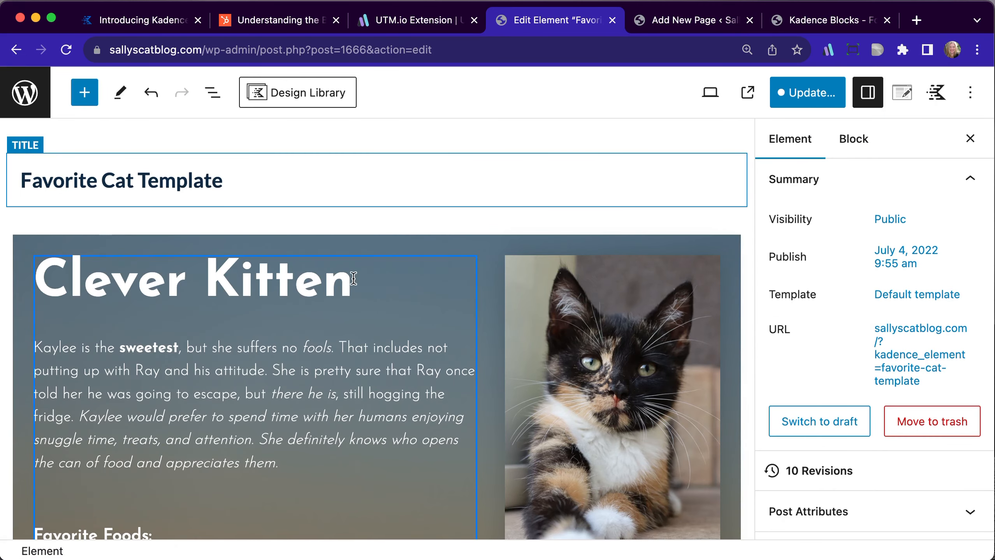
# Examine the dynamic content sources of the template's title, bio text and Favorite Foods list
pyautogui.scroll(-3, 352, 275)
pyautogui.click(234, 161)
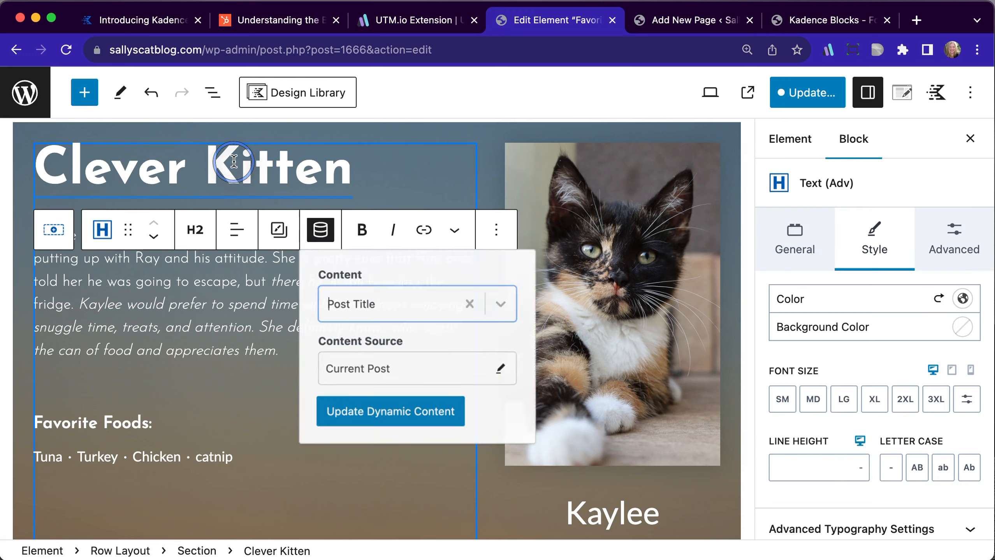
pyautogui.click(225, 329)
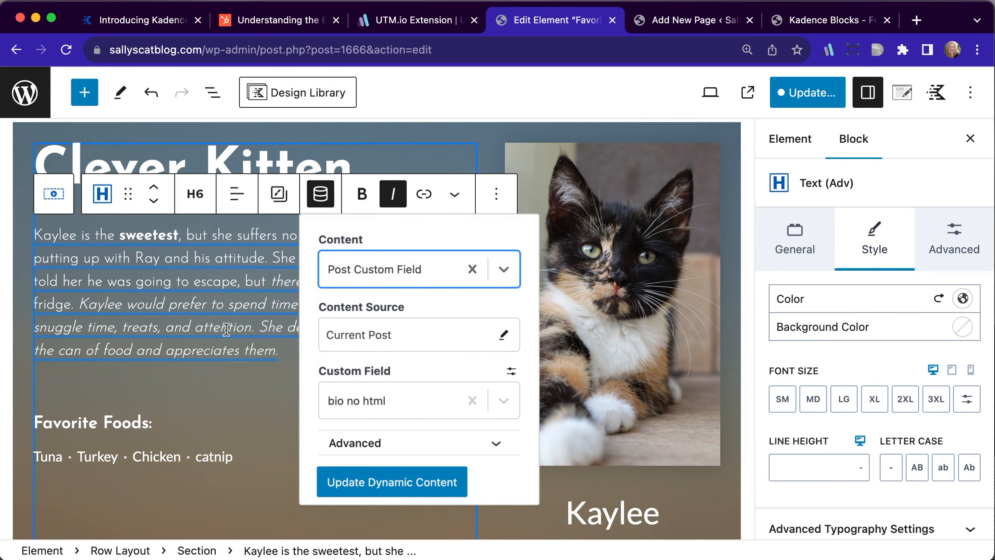
pyautogui.click(85, 451)
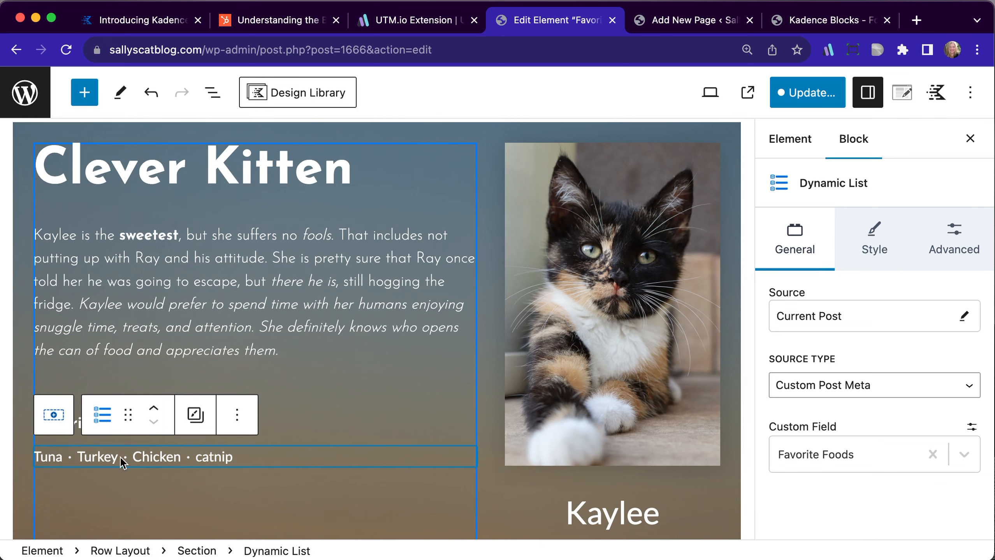
pyautogui.scroll(-3, 299, 451)
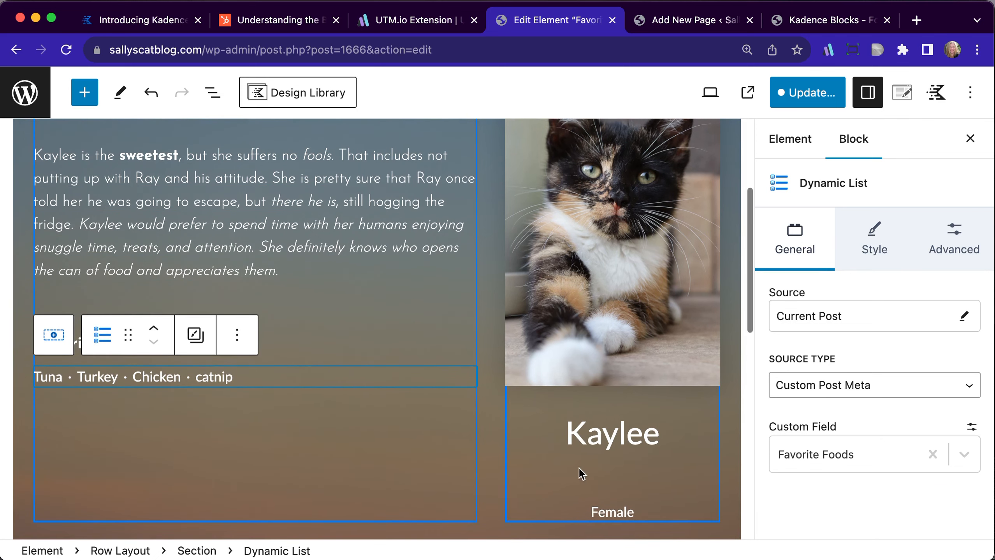
pyautogui.click(588, 433)
pyautogui.click(328, 168)
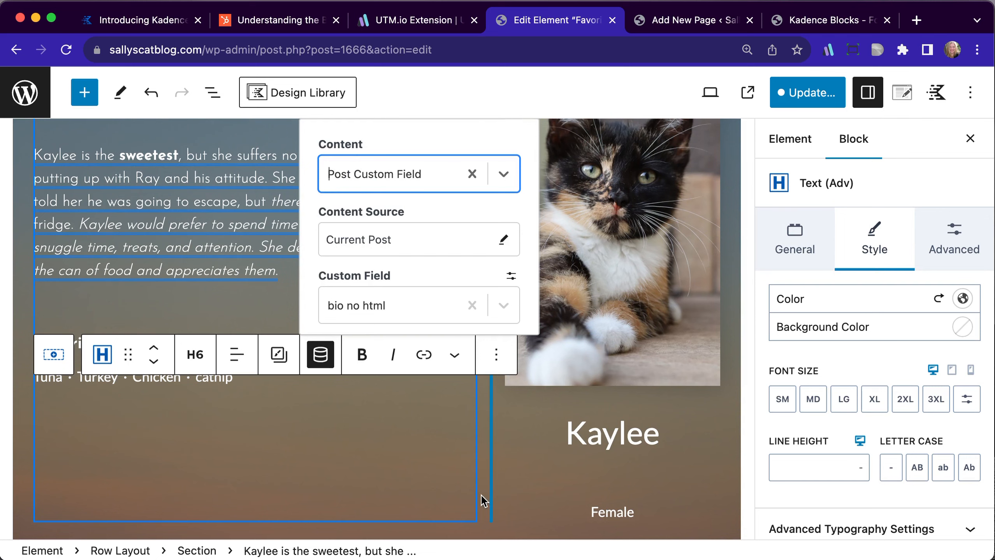
pyautogui.scroll(-5, 475, 496)
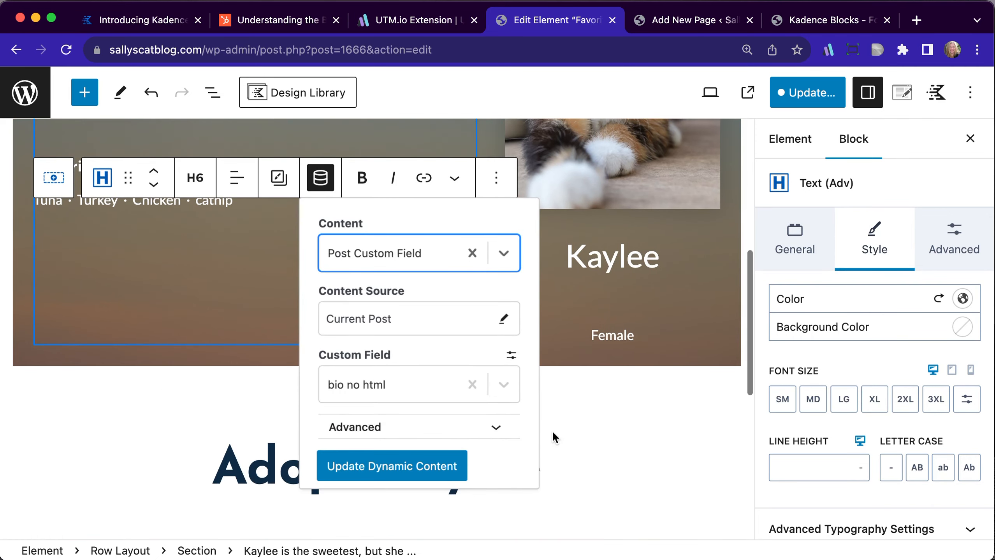
# Examine the adoption heading and the advanced form below it, including its hidden fields and selected form settings
pyautogui.click(574, 403)
pyautogui.scroll(-8, 368, 479)
pyautogui.scroll(-2, 371, 485)
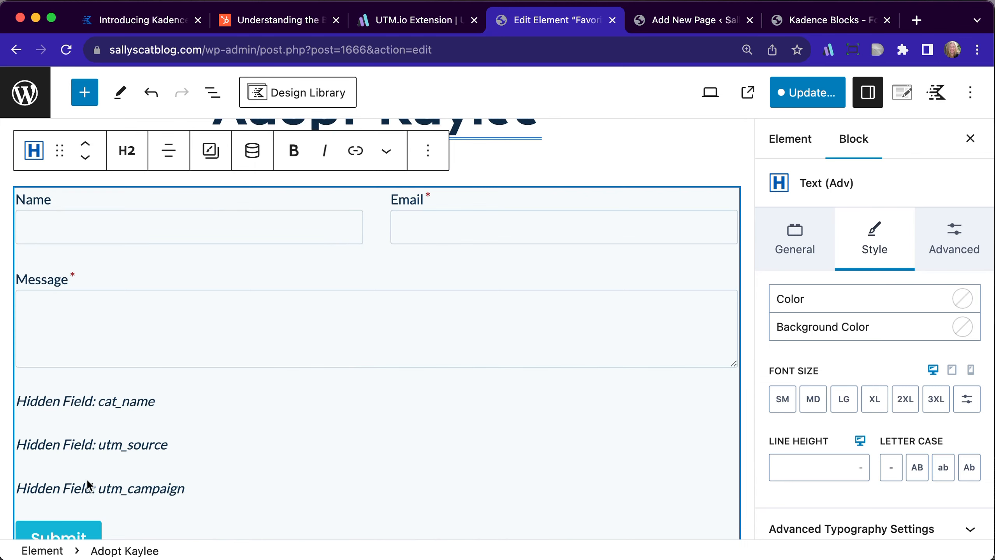
pyautogui.scroll(1, 196, 420)
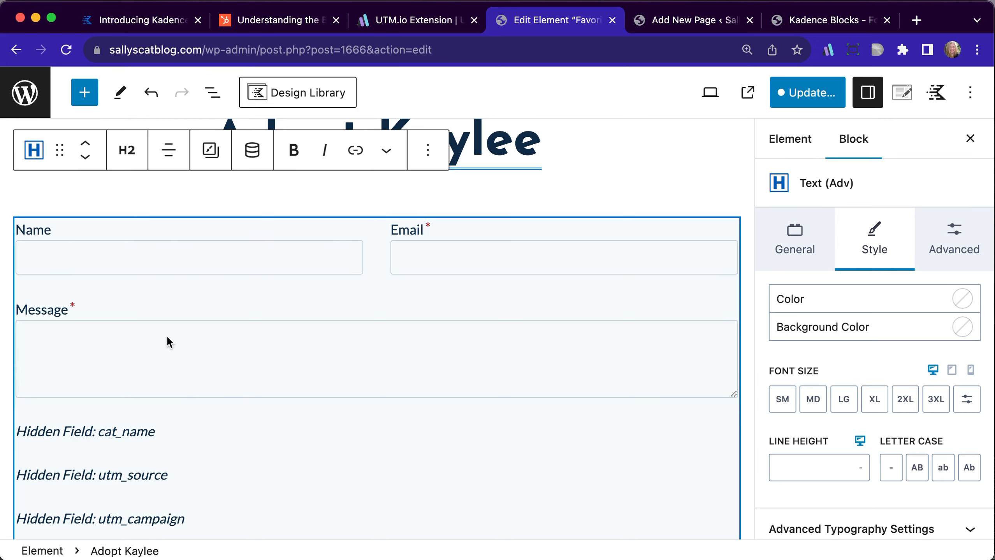
pyautogui.scroll(2, 195, 393)
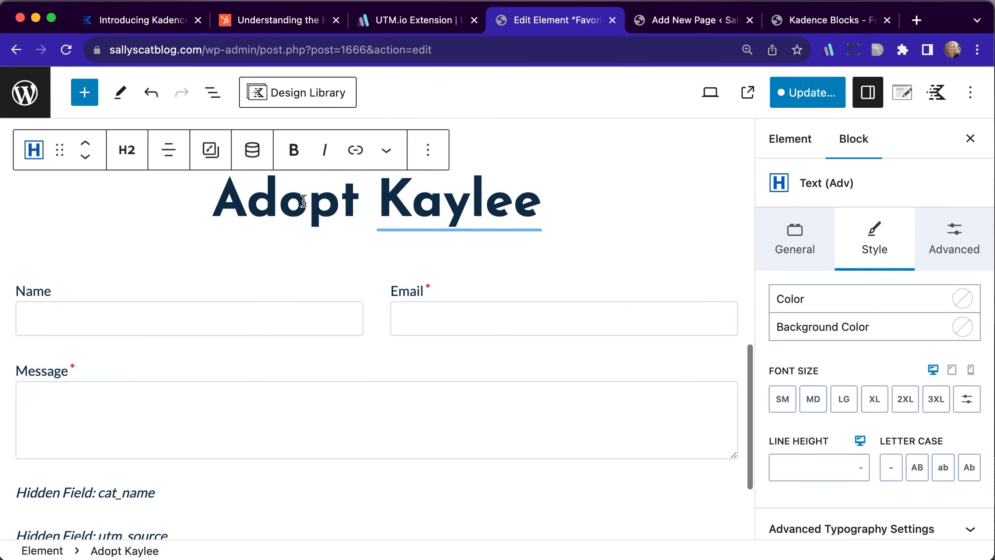
pyautogui.scroll(-3, 272, 464)
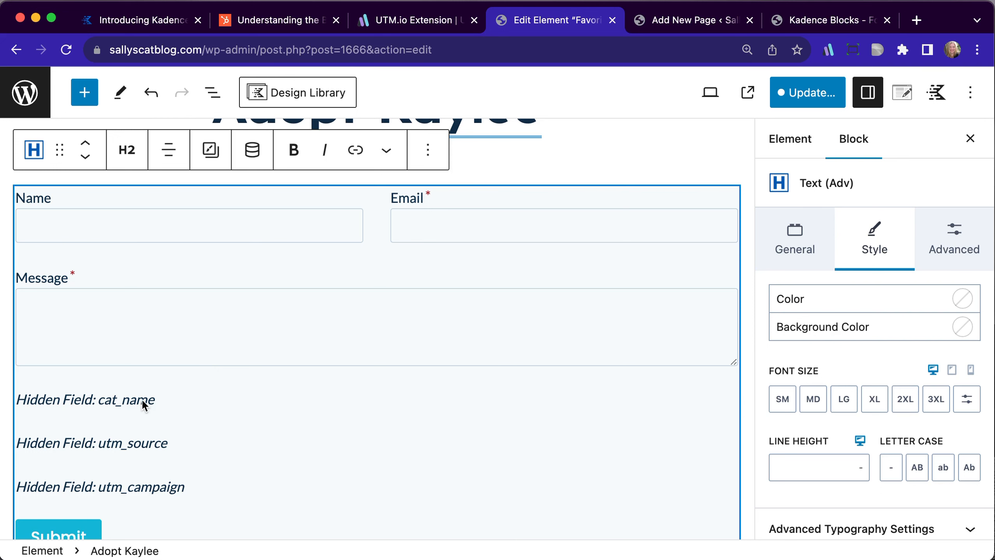
pyautogui.click(128, 401)
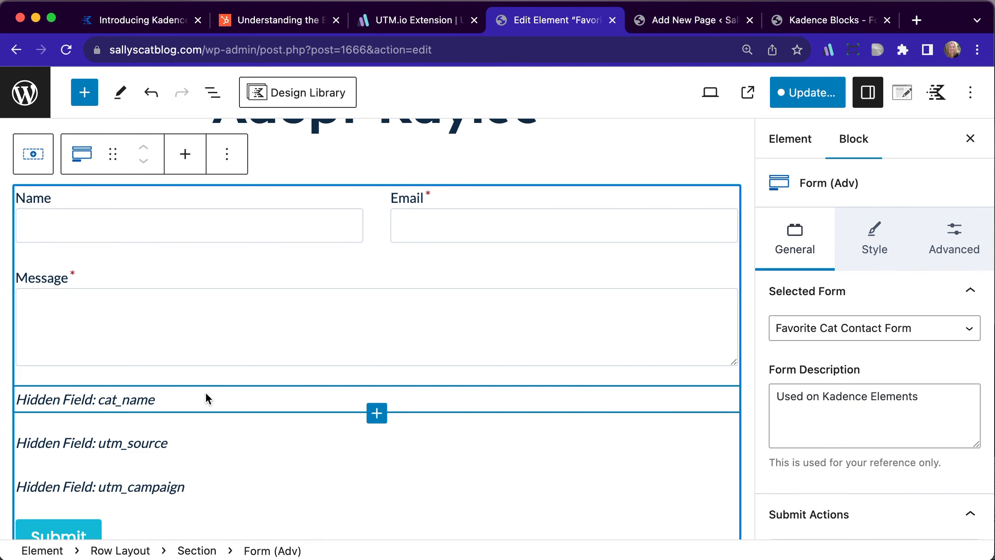
pyautogui.scroll(-1, 205, 392)
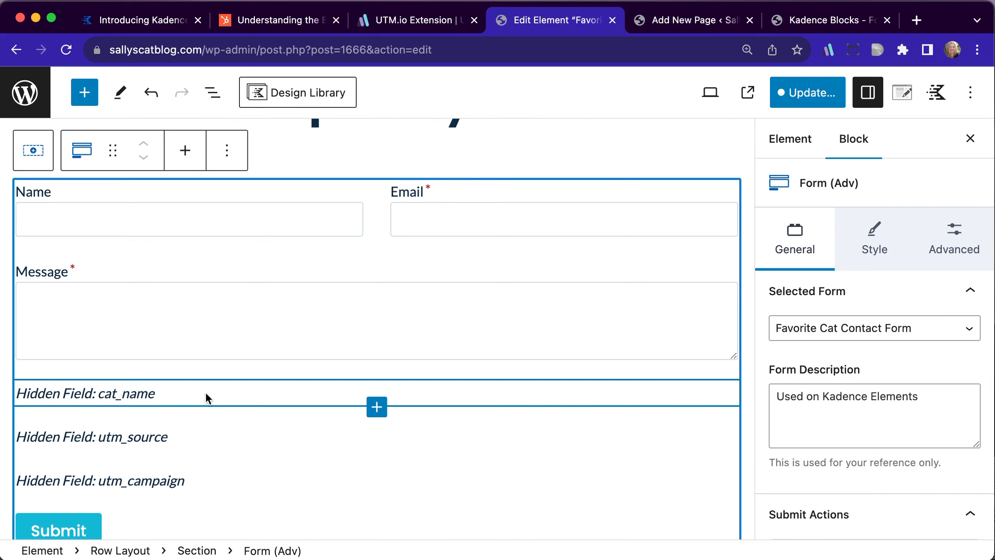
# Open the preview settings of the Favorite Cat Template element to check its dynamic preview post
pyautogui.scroll(10, 233, 293)
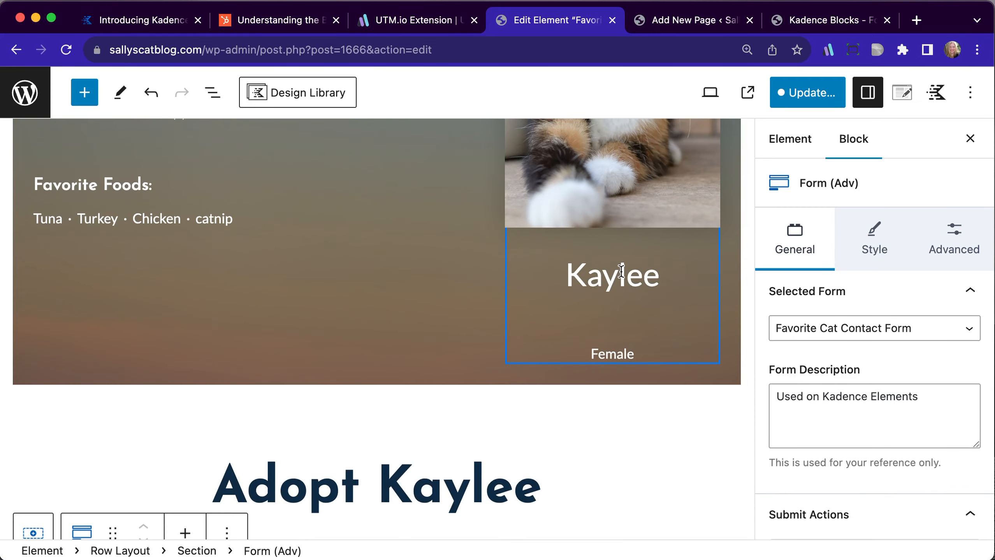
pyautogui.click(900, 100)
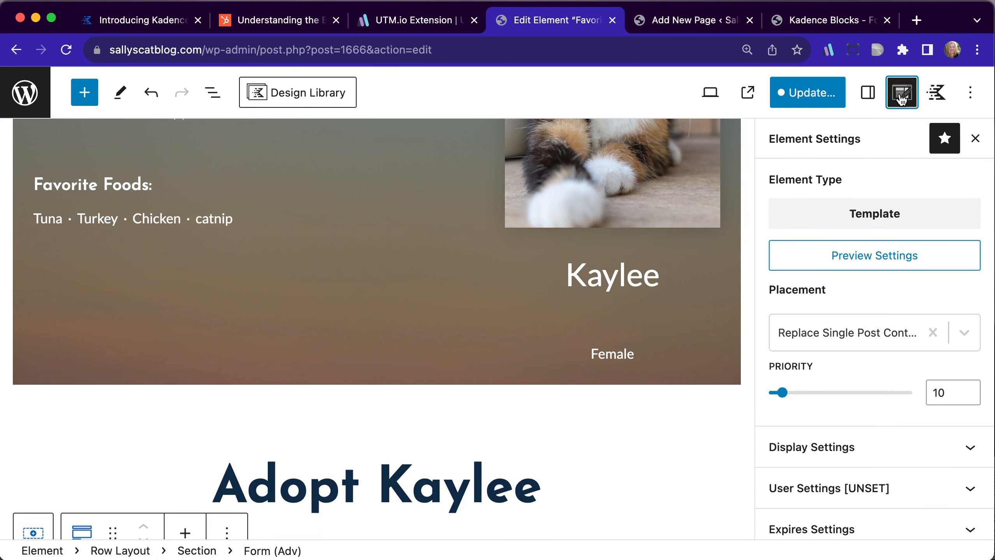
pyautogui.click(885, 256)
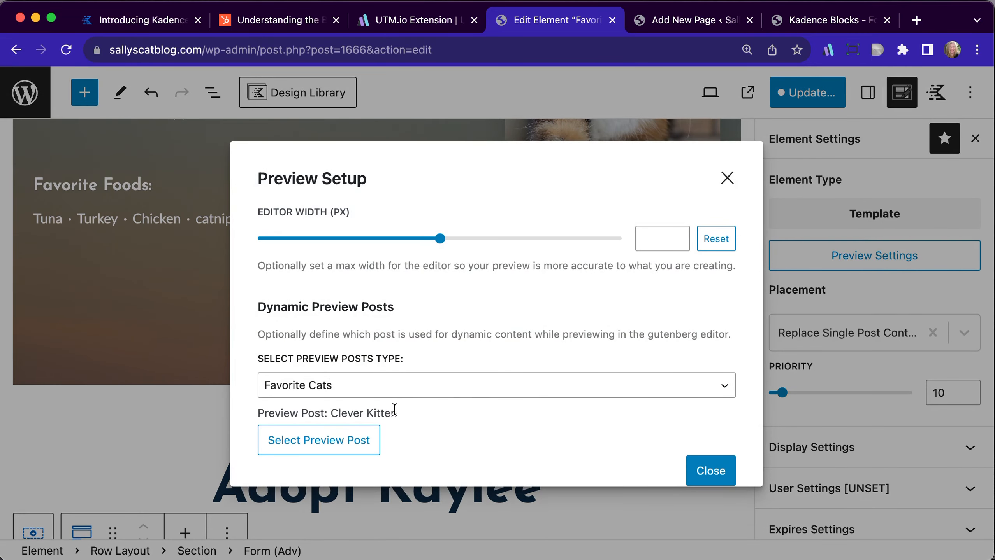
# Check the available preview post types in the template's preview setup, keep Favorite Cats, and close the setup
pyautogui.click(366, 385)
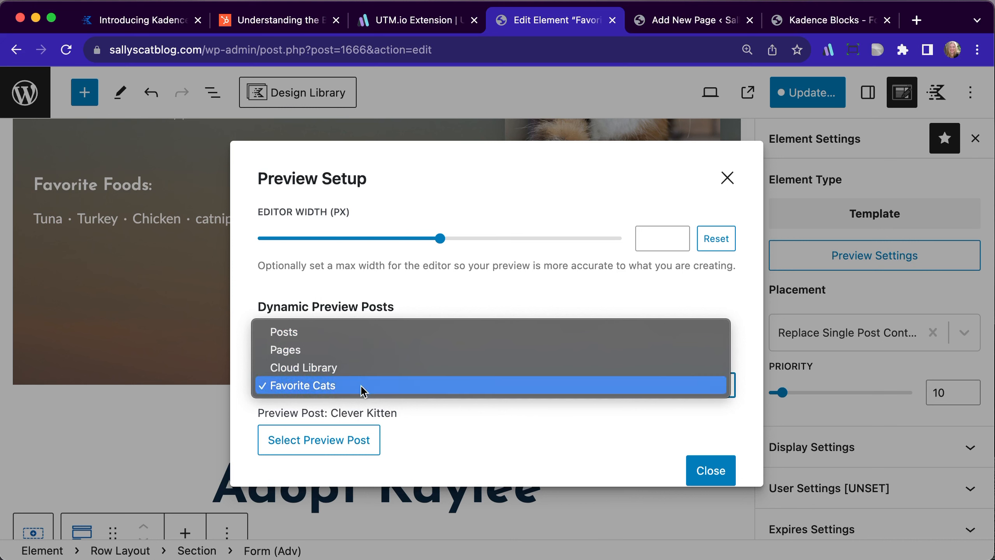
pyautogui.click(442, 422)
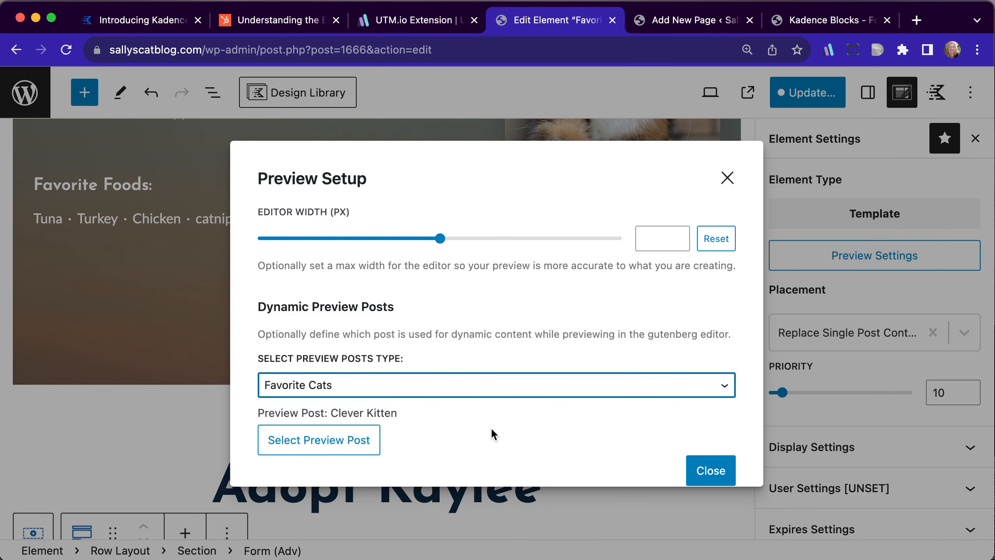
pyautogui.click(724, 173)
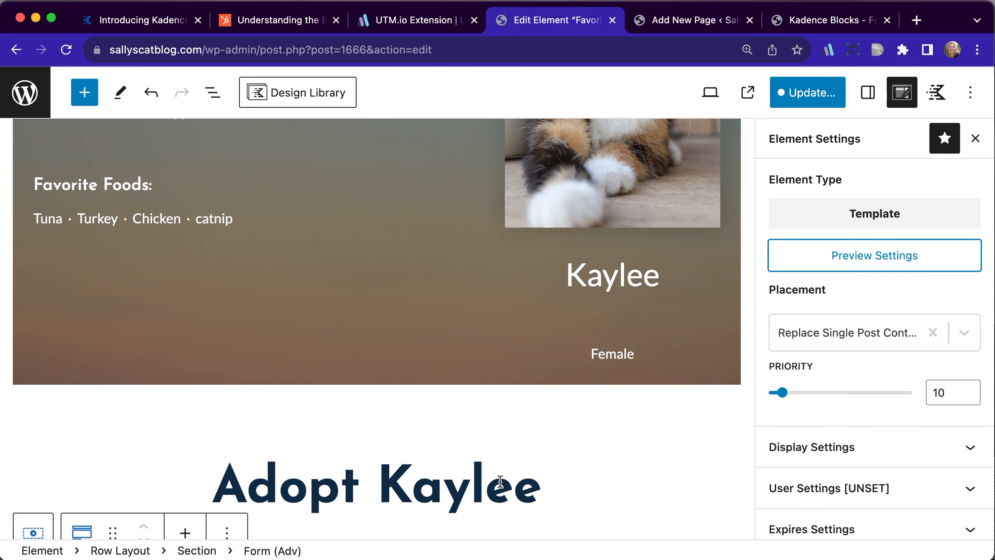
# Examine the cat_name hidden field's dynamic default value and the custom fields available as its source
pyautogui.scroll(-2, 500, 481)
pyautogui.scroll(-6, 500, 482)
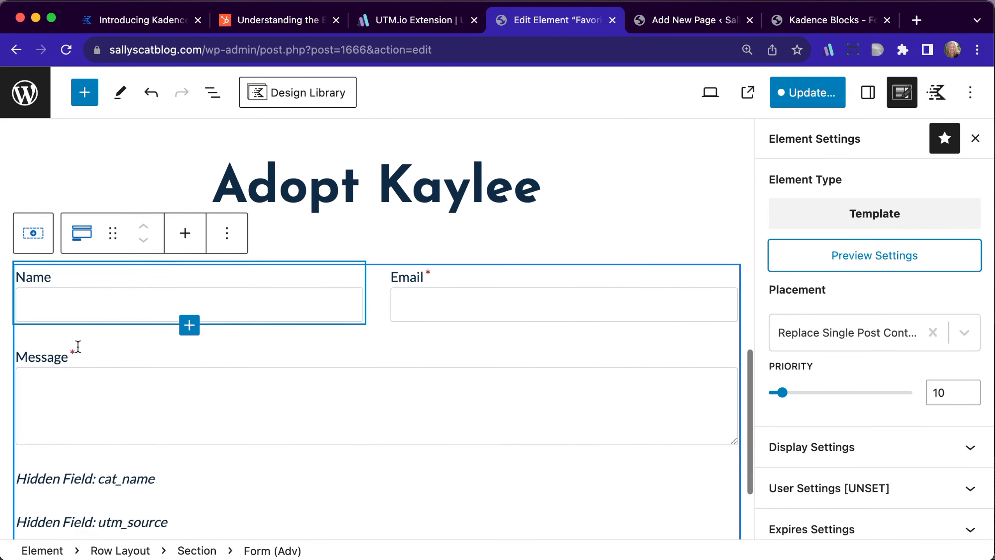
pyautogui.click(53, 393)
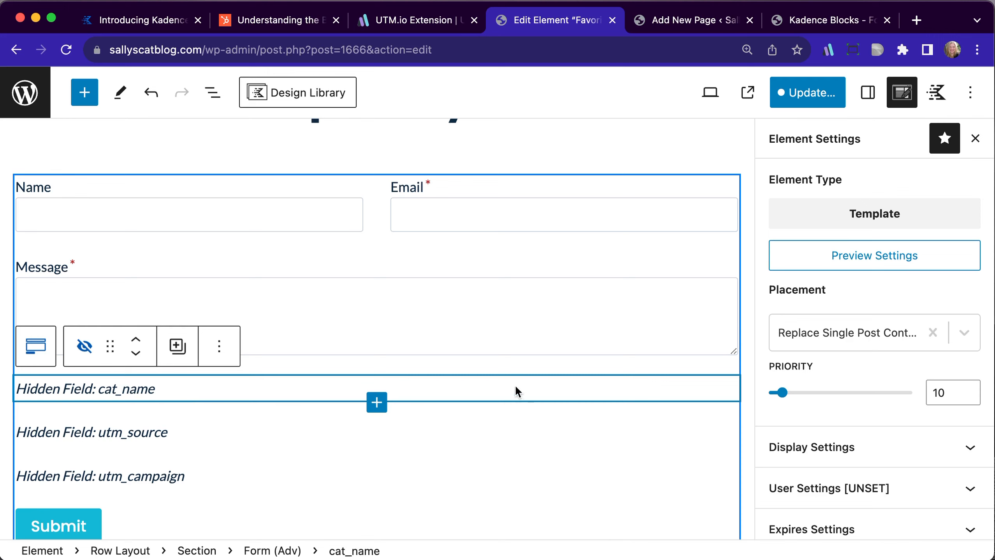
pyautogui.scroll(-1, 898, 479)
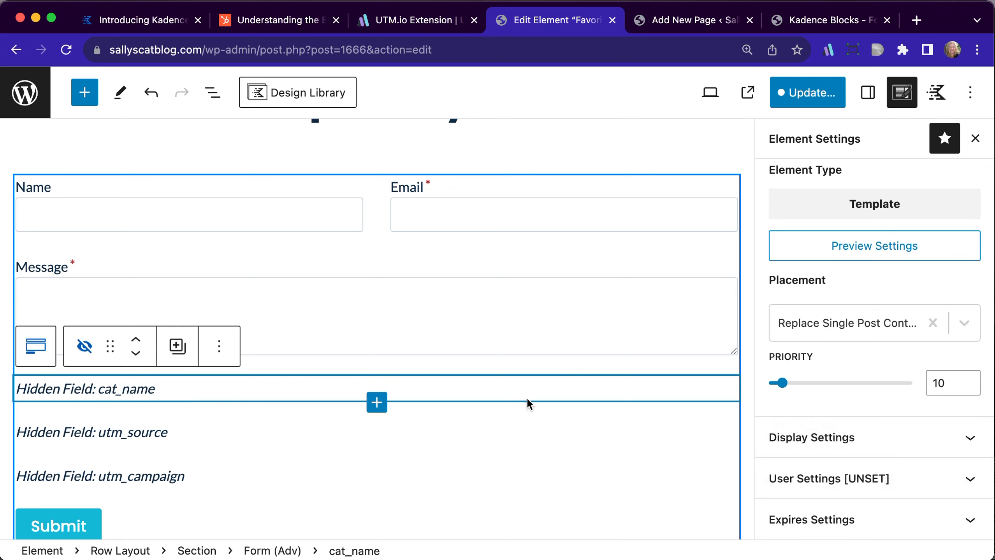
pyautogui.click(867, 93)
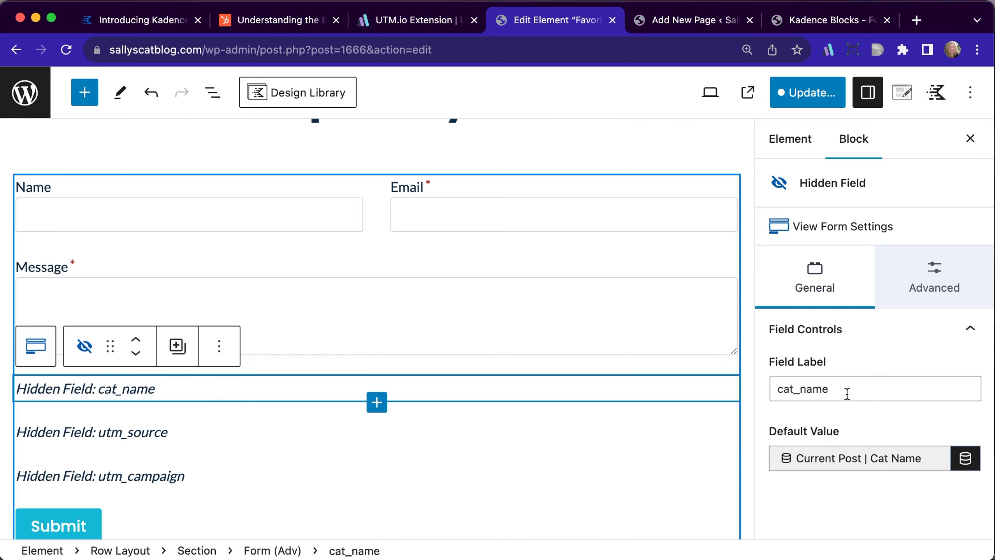
pyautogui.click(964, 459)
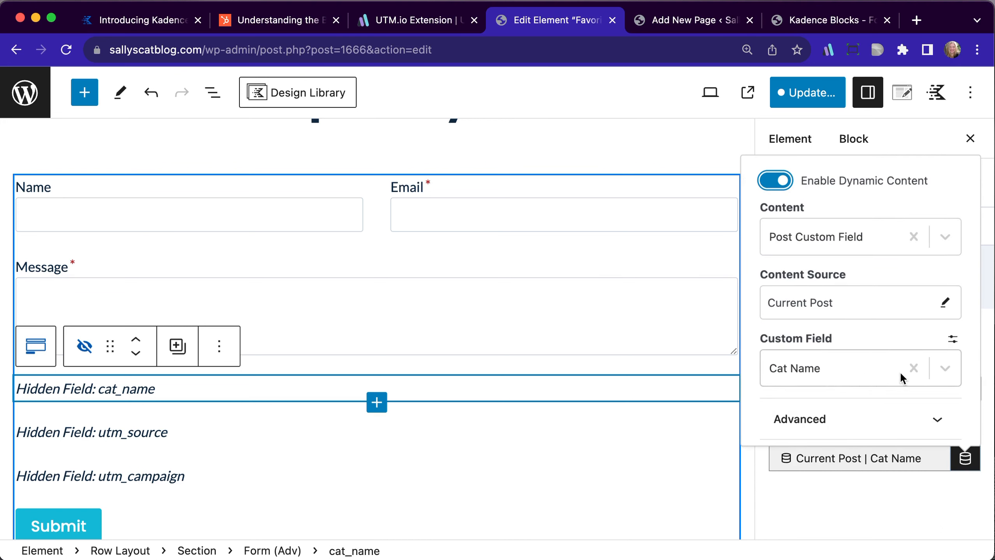
pyautogui.click(872, 370)
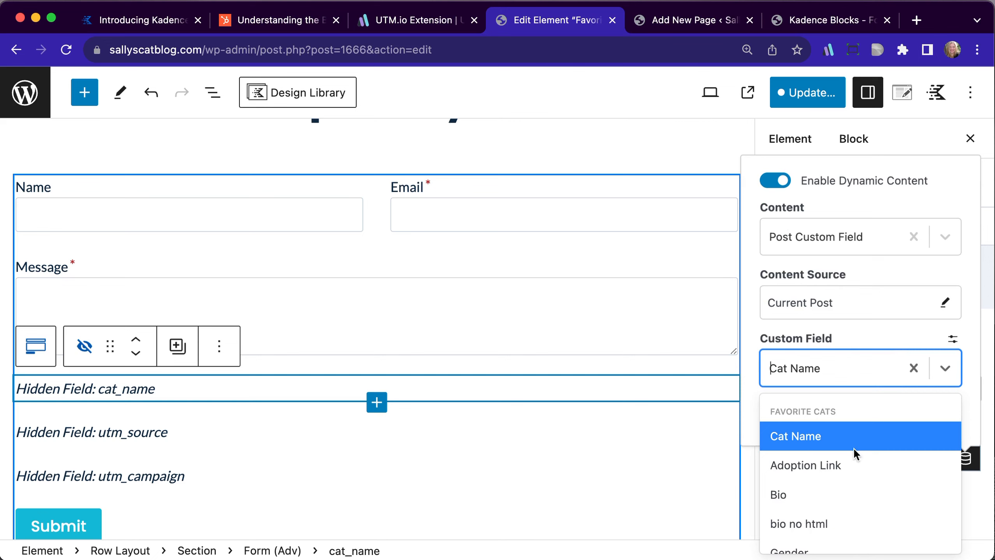
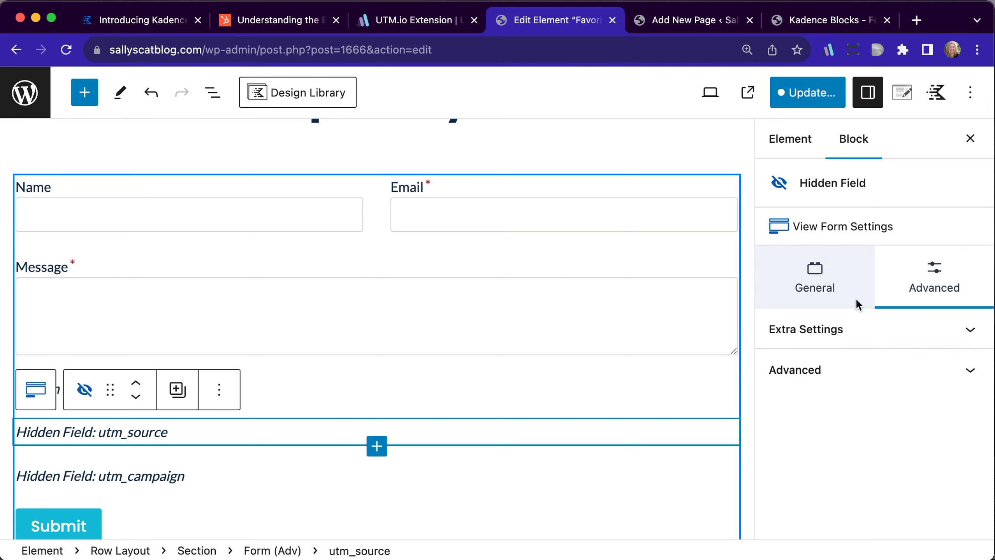
# Check which URL parameters populate the utm_source and utm_campaign hidden fields
pyautogui.click(841, 337)
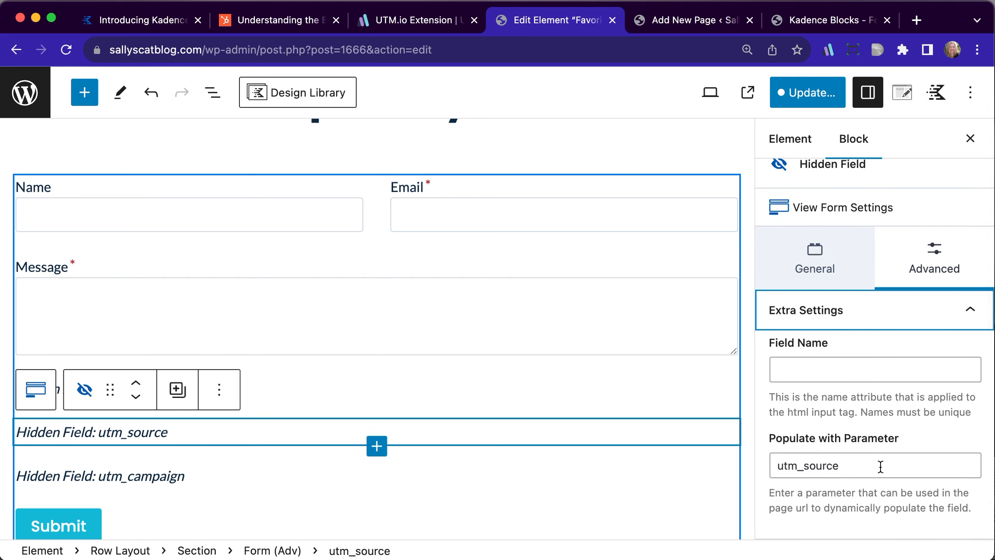
pyautogui.click(187, 476)
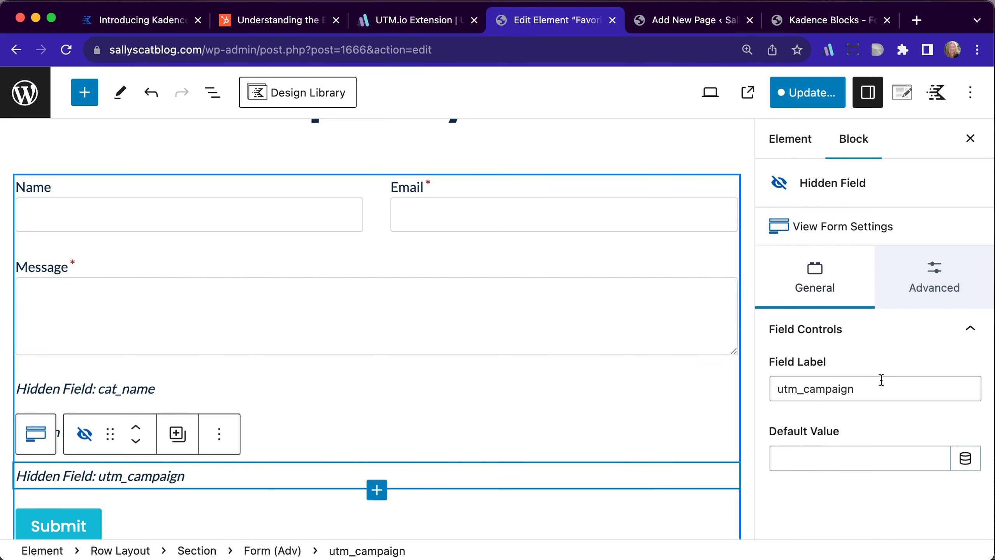
pyautogui.click(909, 278)
pyautogui.click(843, 332)
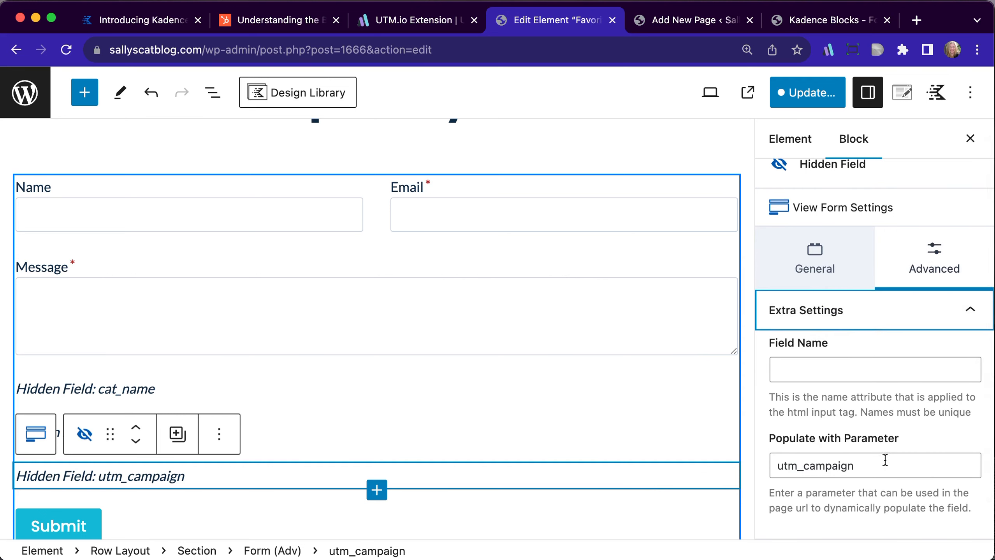
pyautogui.scroll(-1, 882, 461)
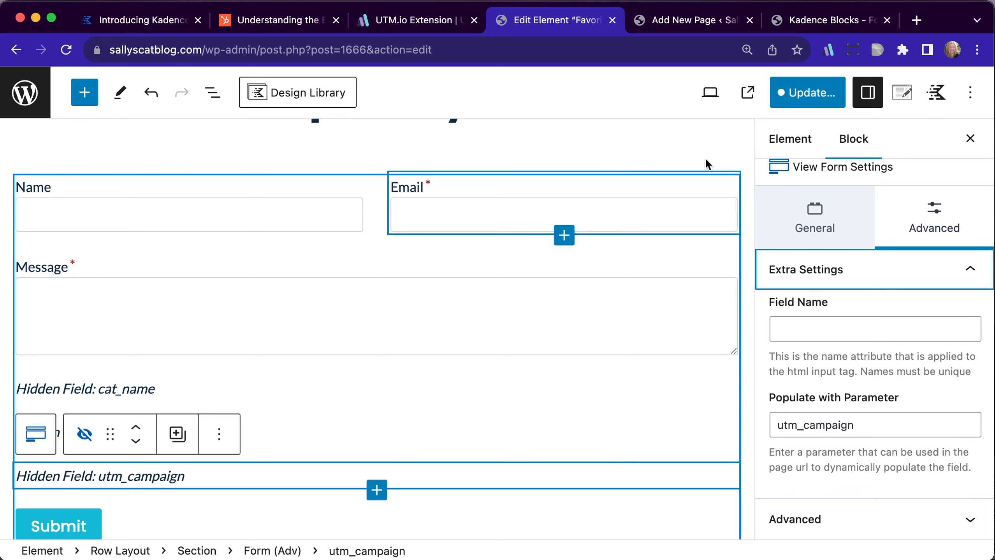
# Save the Favorite Cat Template changes and return to the Elements list
pyautogui.click(807, 93)
pyautogui.click(805, 94)
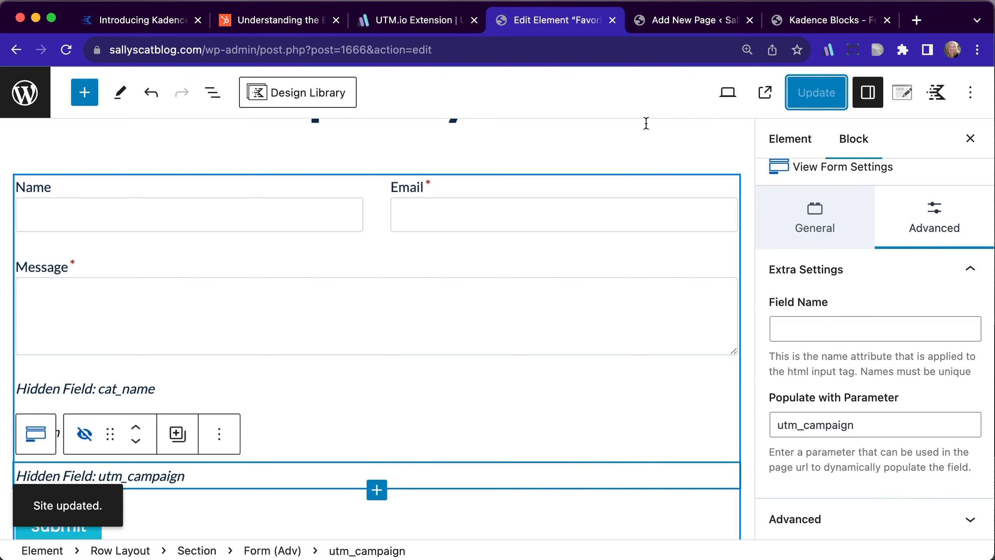
pyautogui.click(25, 94)
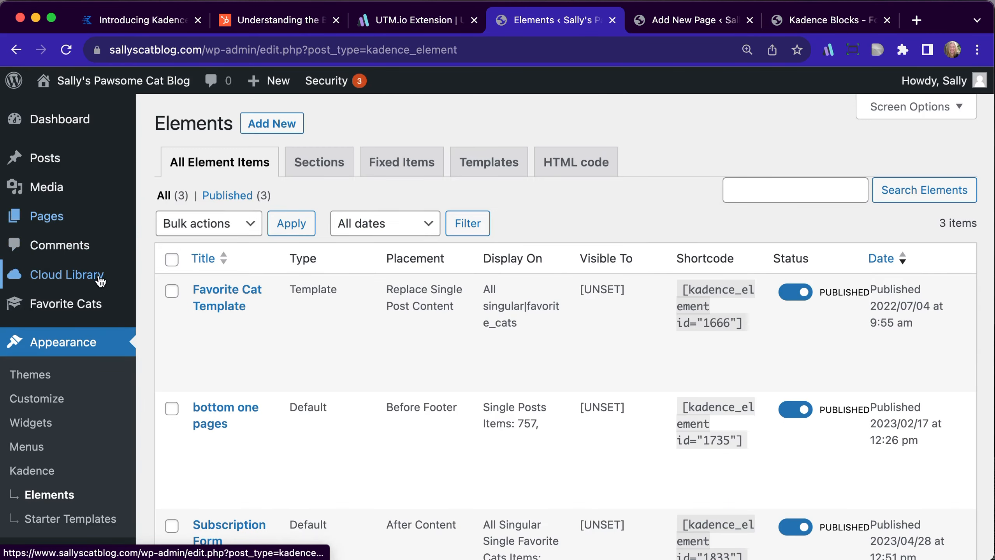
# View the Clever Kitten entry from the Favorite Cats list on the live site, down to its adoption form
pyautogui.moveTo(94, 310)
pyautogui.click(184, 307)
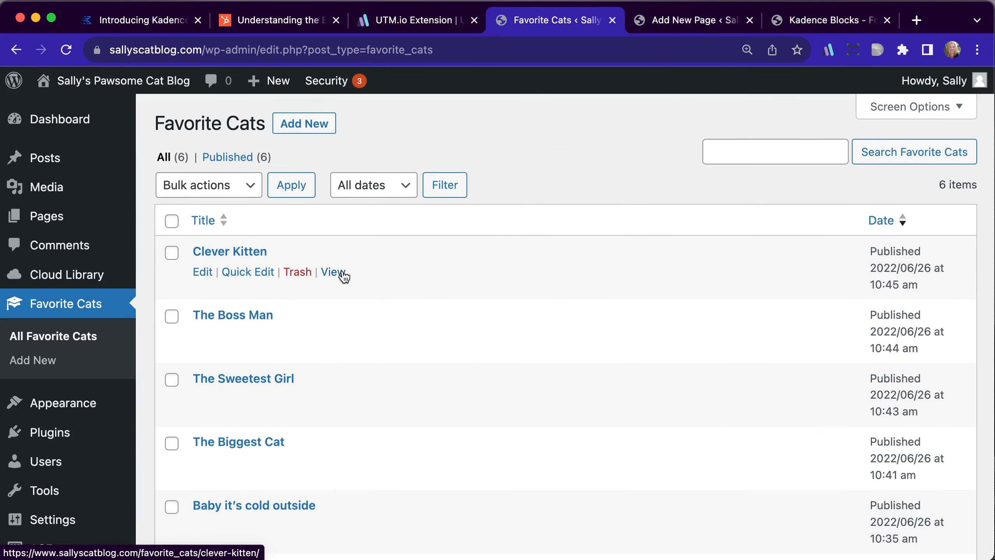
pyautogui.click(333, 272)
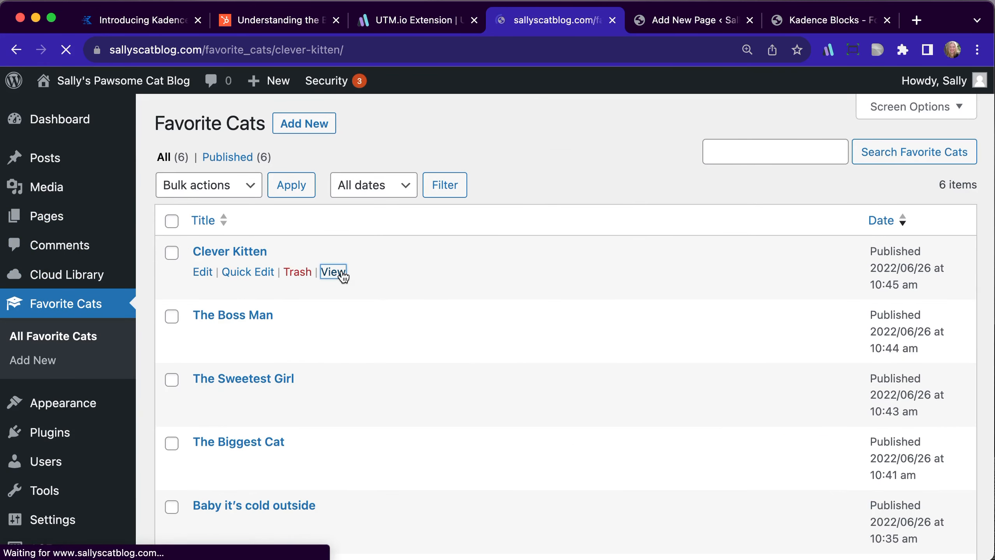
pyautogui.scroll(-15, 429, 353)
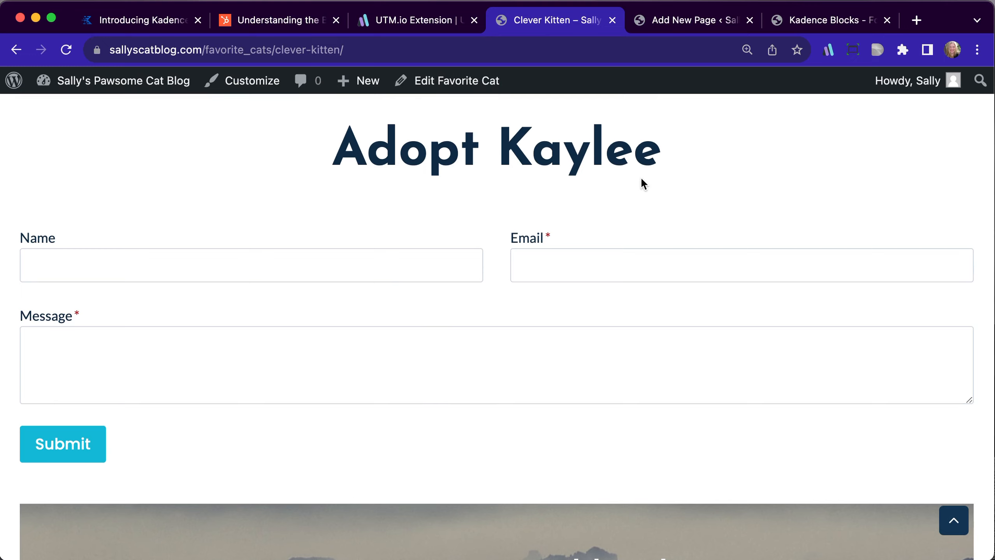
# Search the Clever Kitten page source for "hidden" to find the form's cat_name hidden field
pyautogui.rightClick(277, 214)
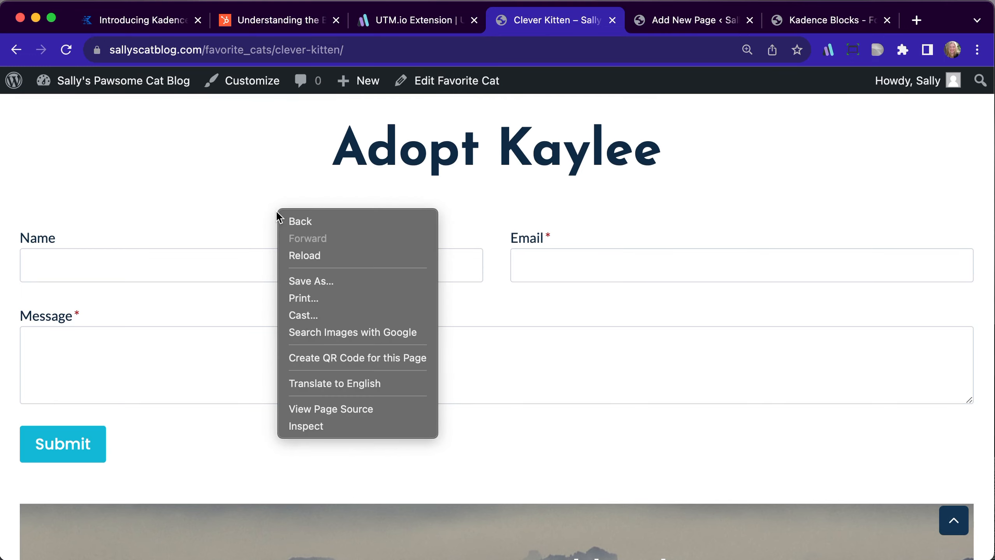
pyautogui.click(327, 414)
pyautogui.press('super+f')
pyautogui.write('h')
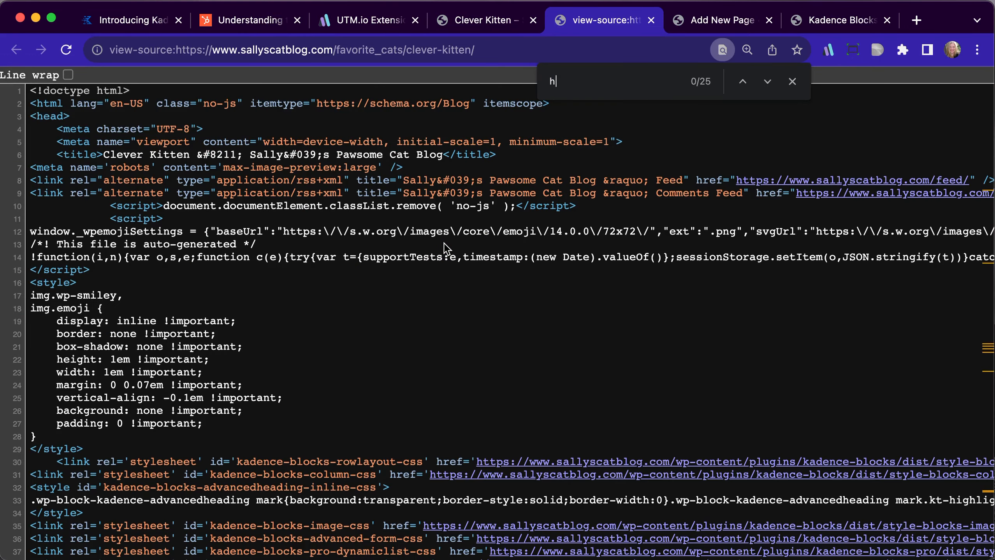
pyautogui.write('idden')
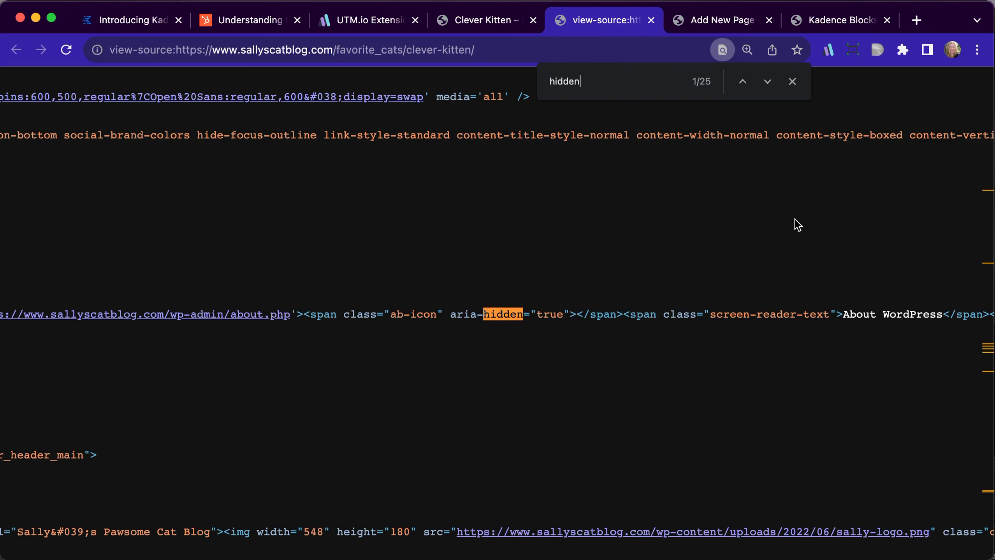
pyautogui.click(767, 83)
pyautogui.click(767, 84)
pyautogui.click(766, 84)
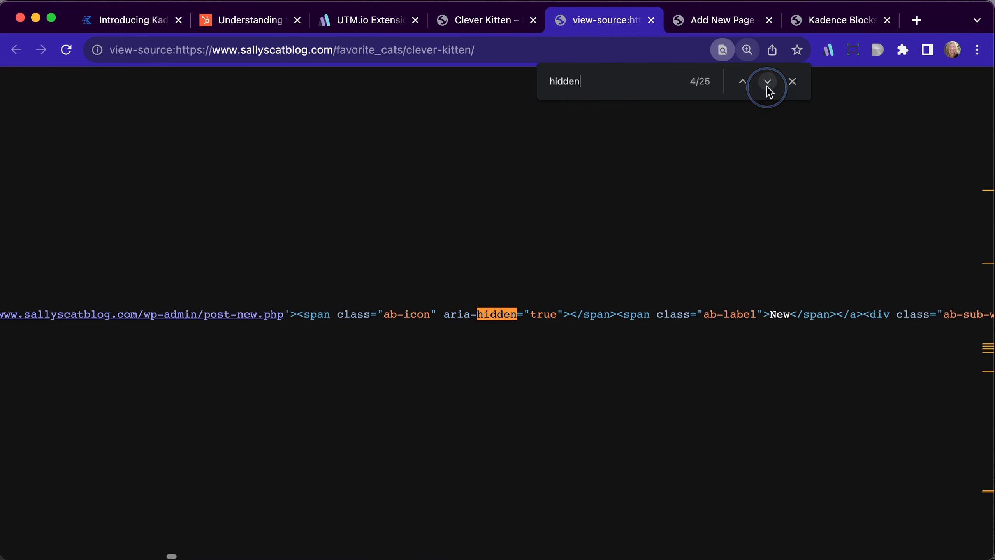
pyautogui.click(767, 83)
pyautogui.click(766, 84)
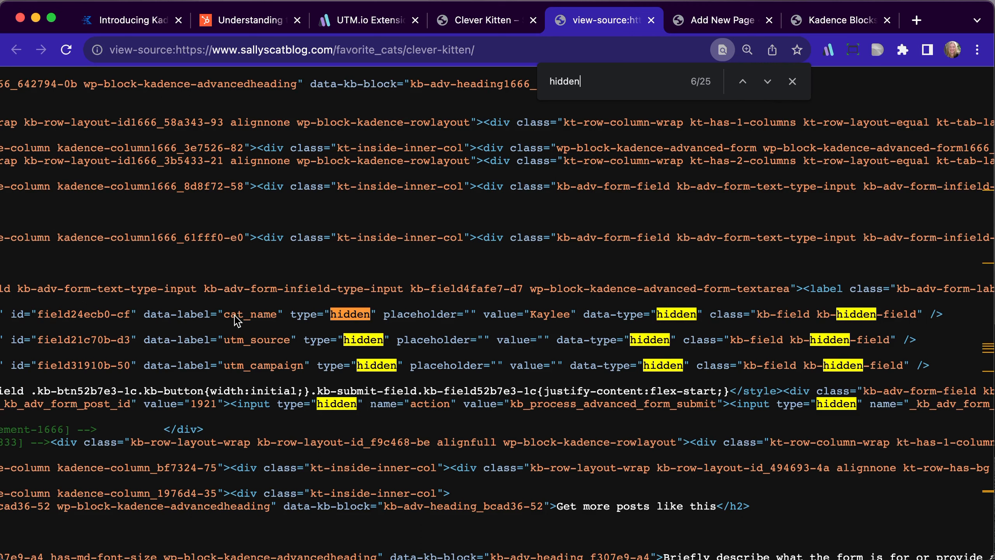
# Check the value attributes of the cat_name and utm_source hidden fields, and close the page source
pyautogui.moveTo(528, 315); pyautogui.dragTo(570, 316)
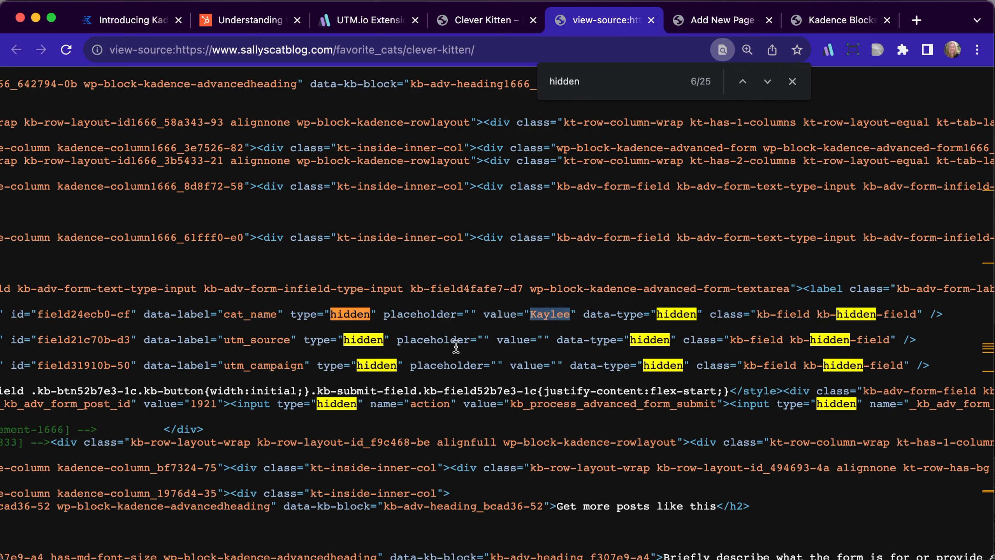
pyautogui.click(545, 340)
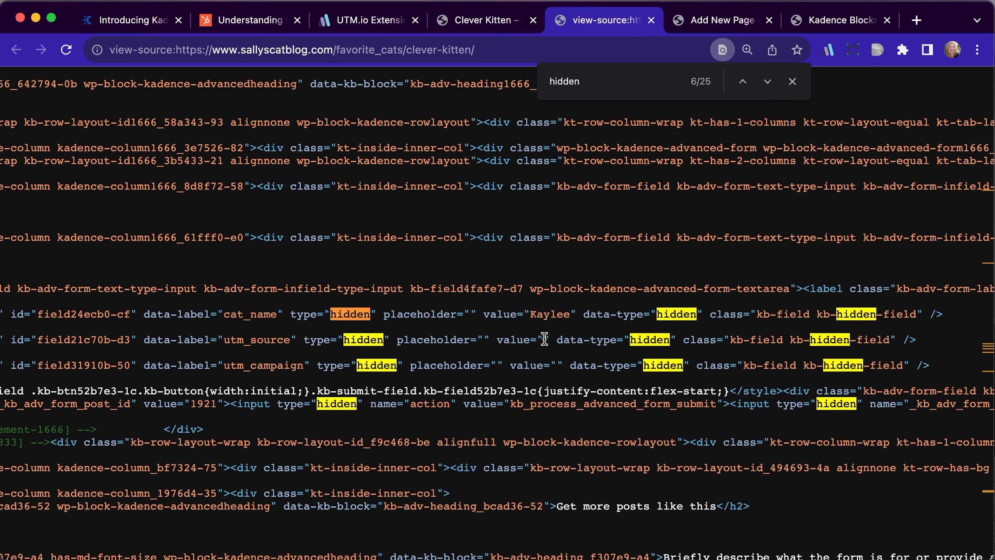
pyautogui.moveTo(551, 337); pyautogui.dragTo(559, 312)
pyautogui.click(479, 316)
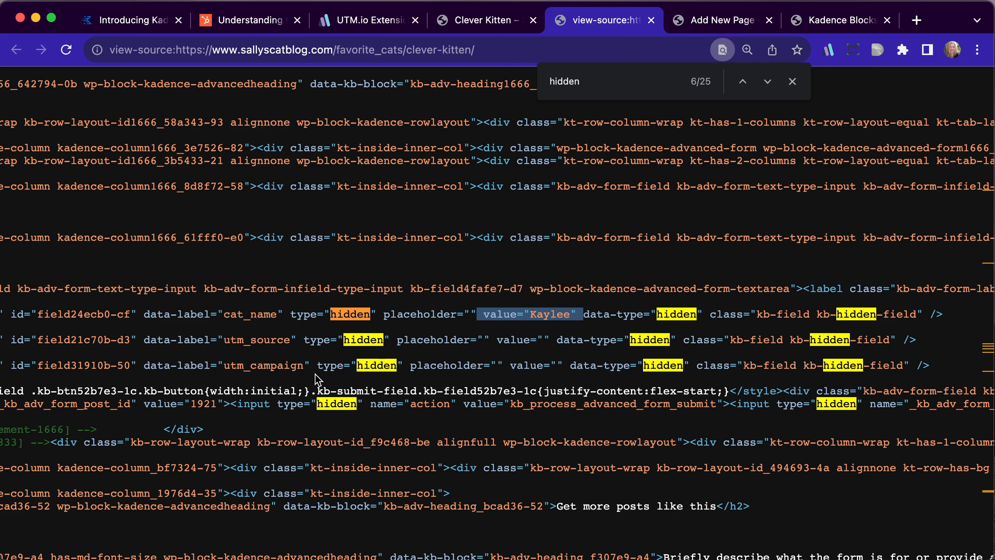
pyautogui.click(651, 20)
# Load the Clever Kitten page with ?utm_source=twitter&utm_campaign=spring-2023 appended to its URL
pyautogui.click(364, 46)
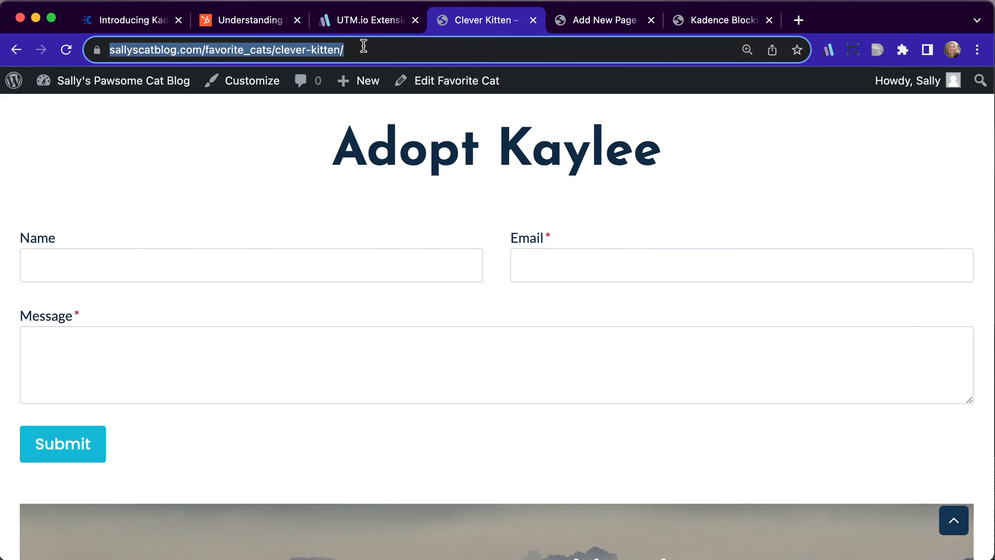
pyautogui.click(467, 55)
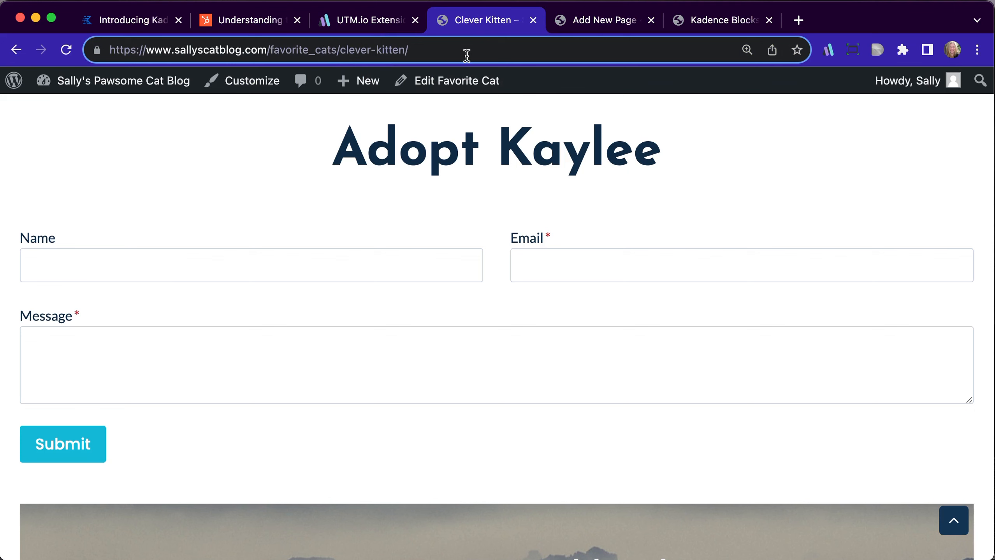
pyautogui.write('?utm')
pyautogui.click(568, 149)
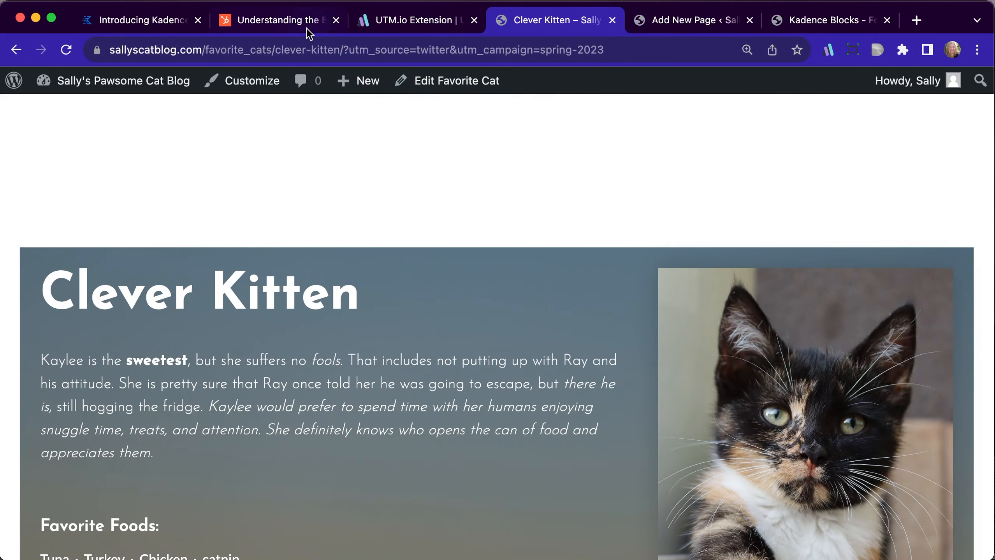
# Look through the UTM-tagged Clever Kitten page down to the adoption form and open its page source
pyautogui.scroll(-5, 529, 175)
pyautogui.scroll(-3, 529, 176)
pyautogui.scroll(5, 538, 188)
pyautogui.scroll(-5, 506, 275)
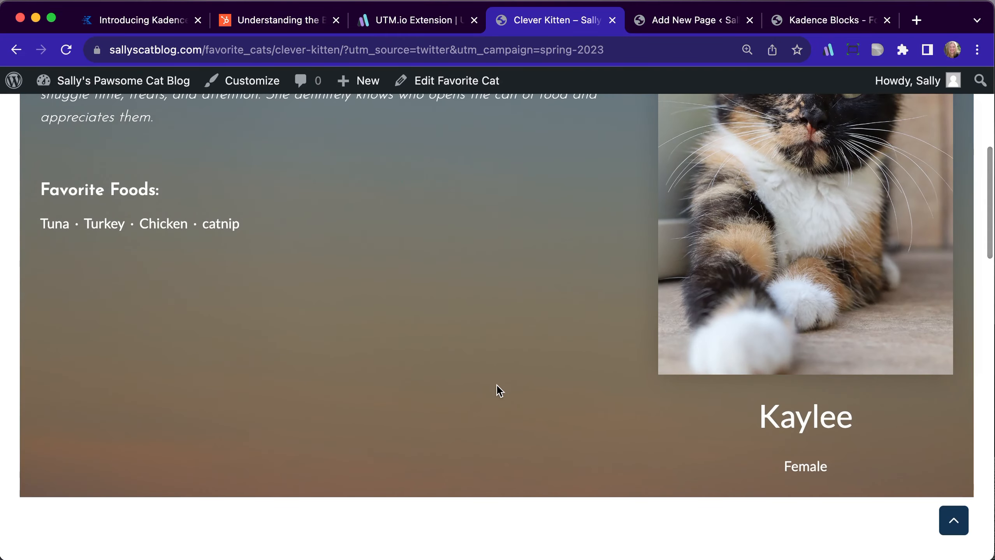
pyautogui.scroll(-6, 497, 388)
pyautogui.rightClick(404, 347)
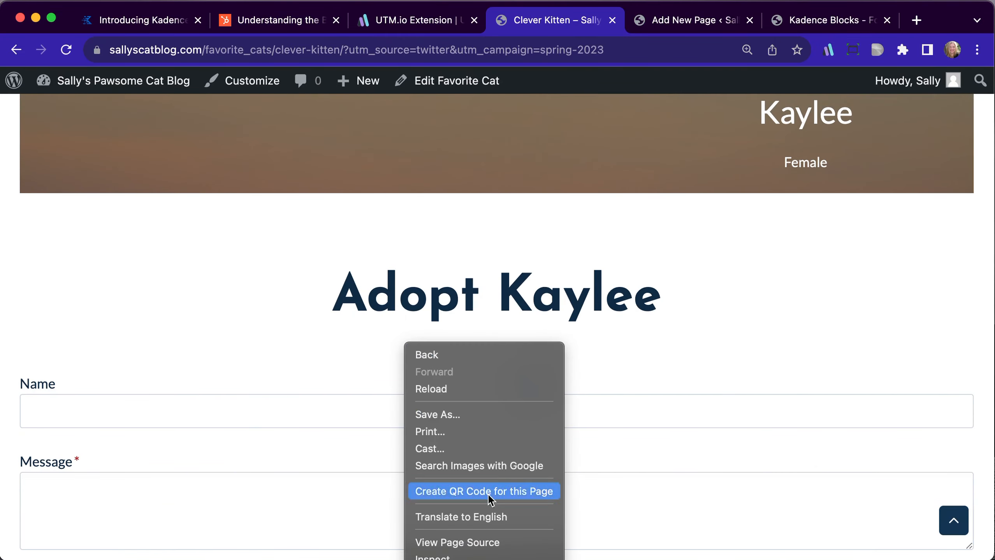
pyautogui.click(479, 543)
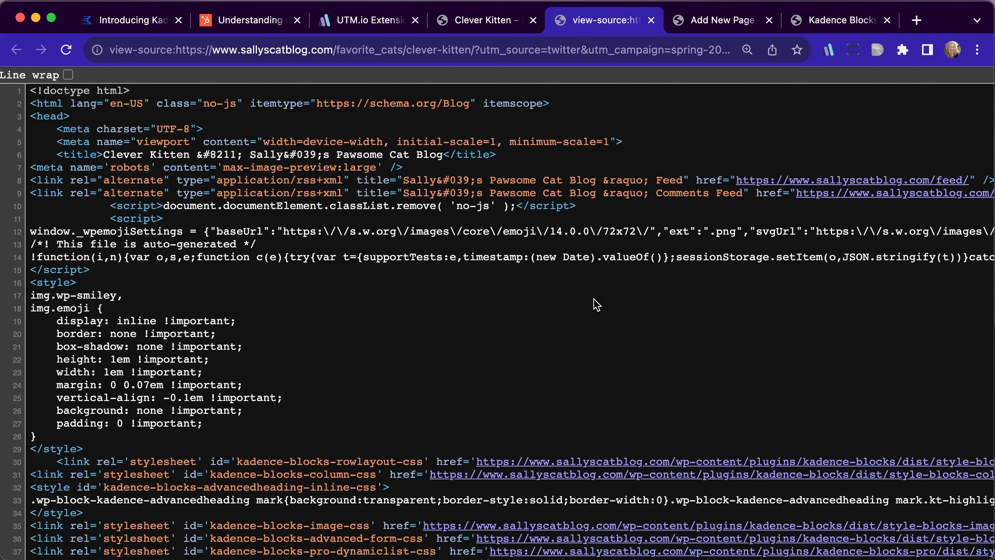
# Search the source for "hidden", check the values of cat_name, utm_source and utm_campaign, and close the source
pyautogui.press('super+f')
pyautogui.write('hidden')
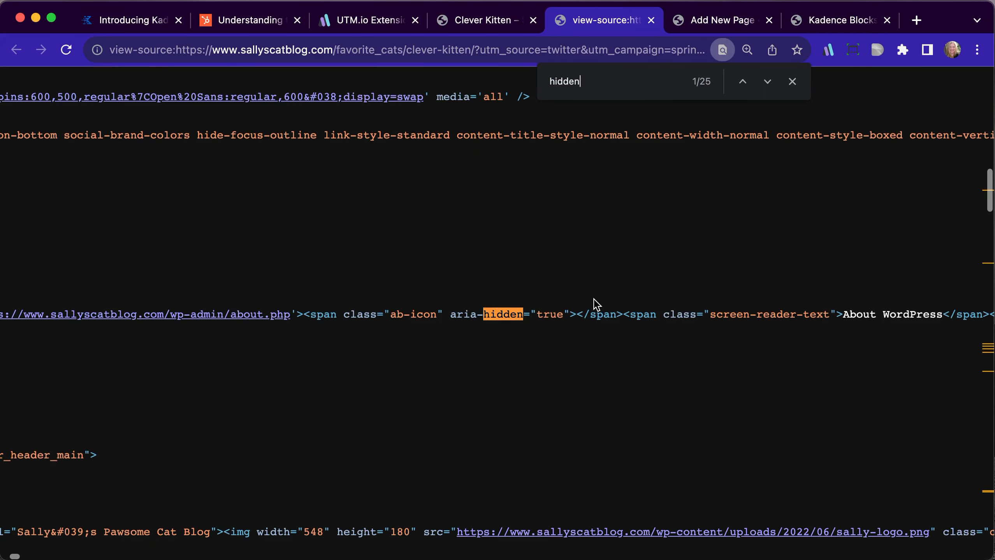
pyautogui.click(766, 81)
pyautogui.doubleClick(766, 81)
pyautogui.click(767, 81)
pyautogui.click(766, 81)
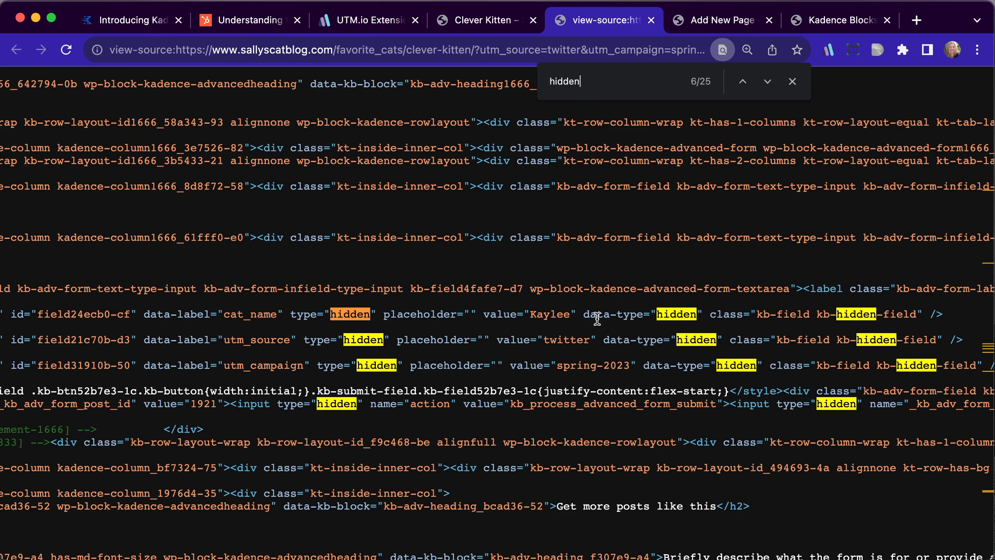
pyautogui.moveTo(536, 314); pyautogui.dragTo(569, 315)
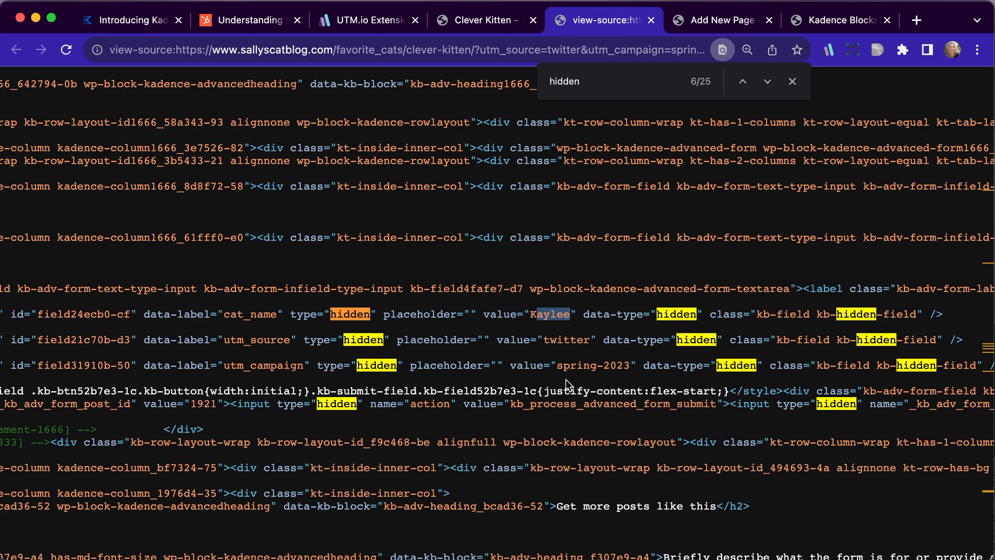
pyautogui.click(650, 20)
# Enter the sender's full name and email address in the Adopt Kaylee form
pyautogui.scroll(-3, 393, 322)
pyautogui.click(362, 322)
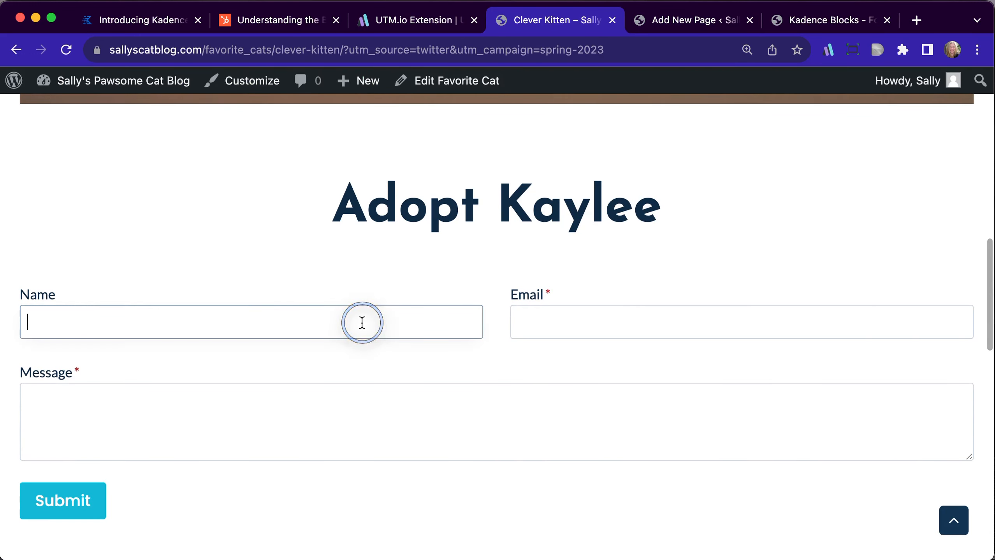
pyautogui.press('Tab')
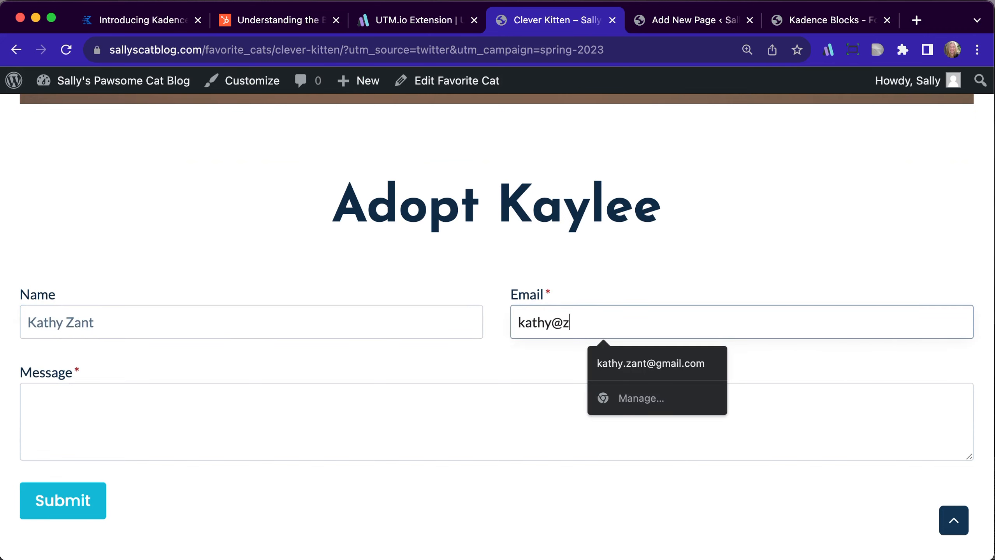
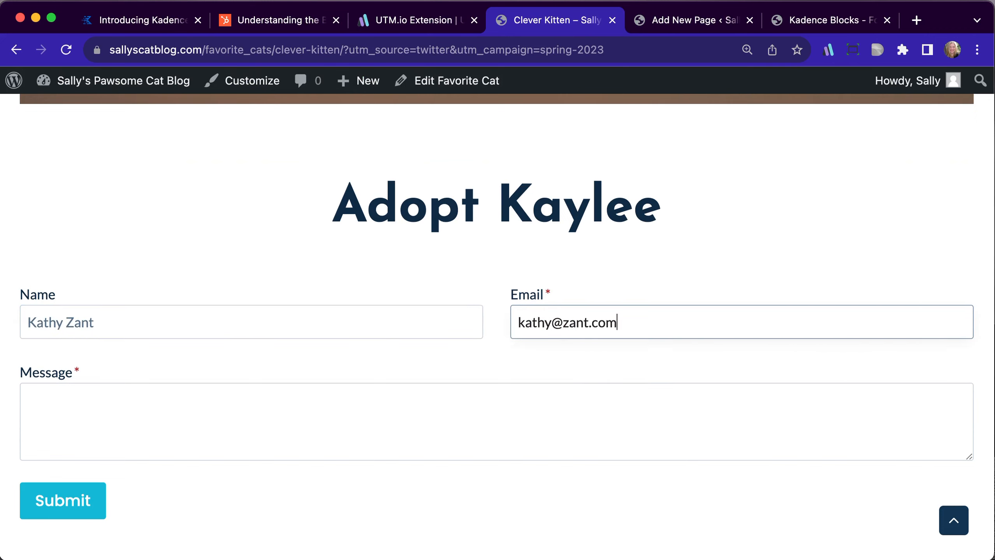
# Enter the message "Kaylee is adorbs." and submit the adoption form
pyautogui.click(260, 421)
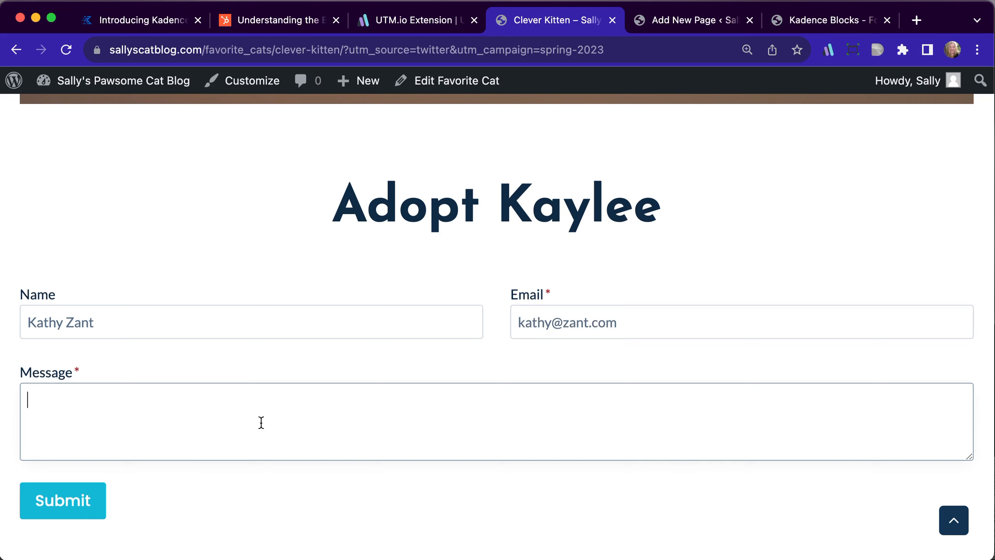
pyautogui.write('Kaylee is adorbs.')
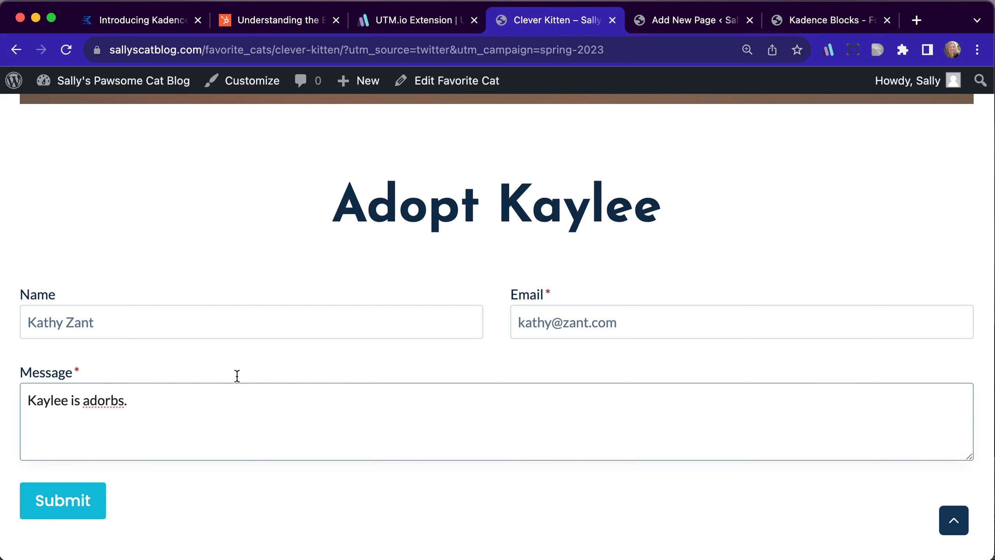
pyautogui.click(78, 509)
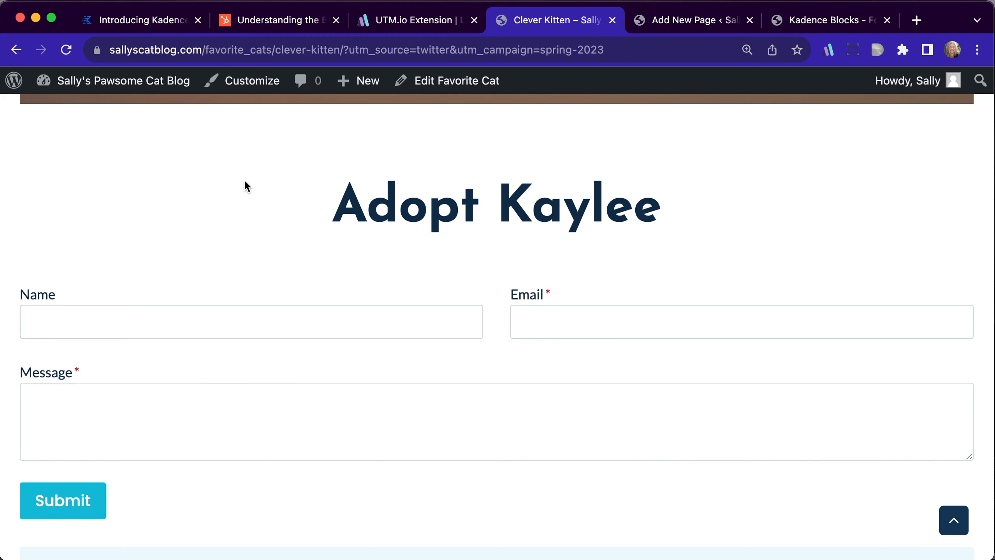
# Go to the site dashboard's list of Favorite Cats and open "The Boss Man" entry for editing
pyautogui.moveTo(70, 81)
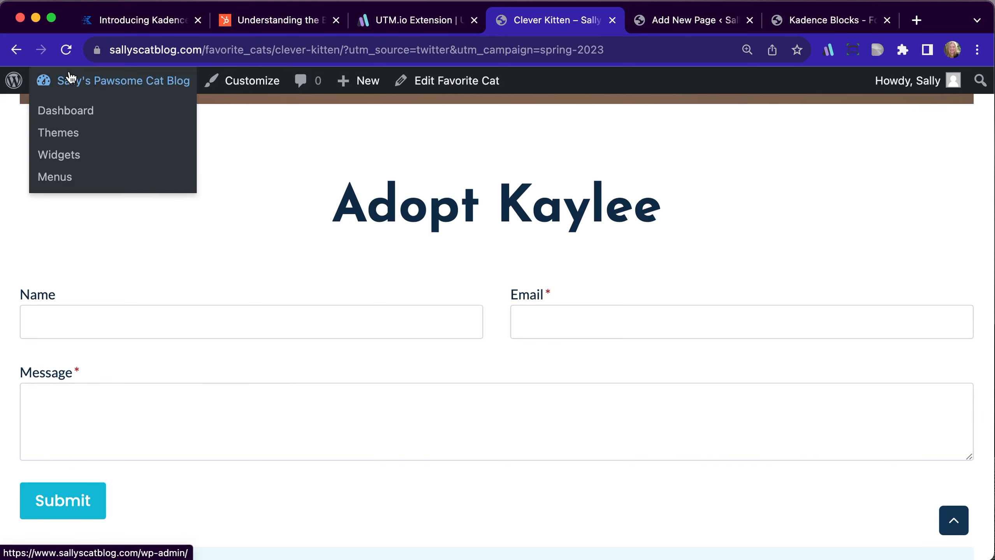
pyautogui.click(61, 114)
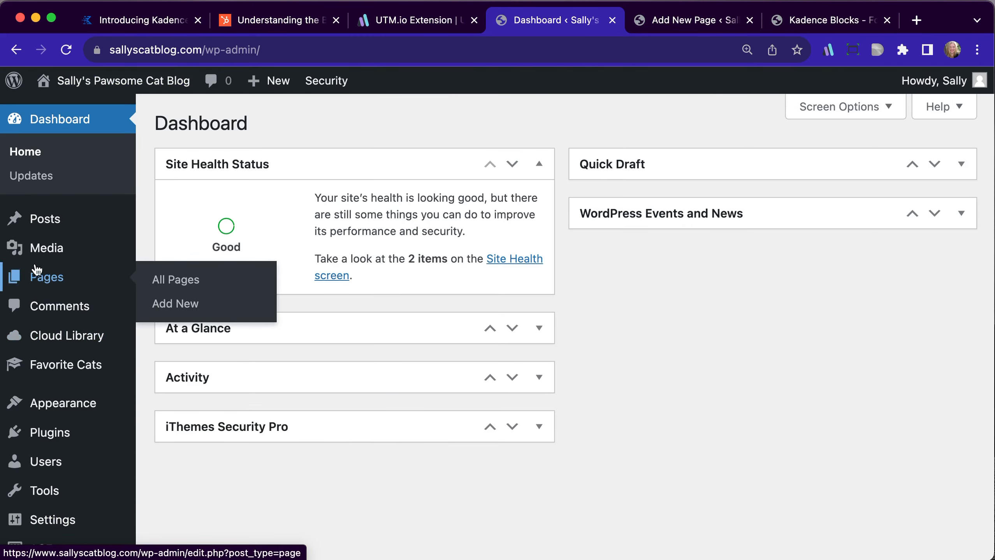
pyautogui.moveTo(67, 365)
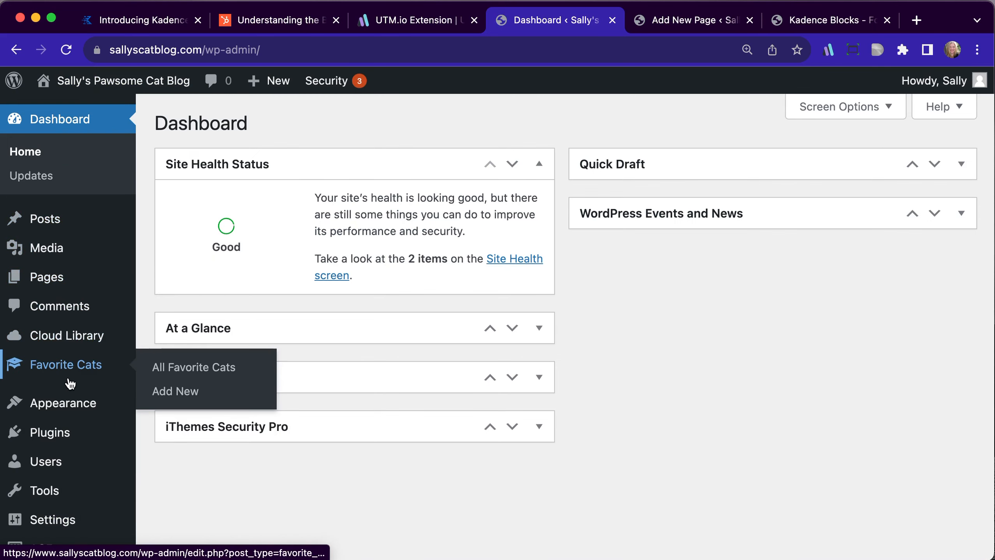
pyautogui.click(169, 368)
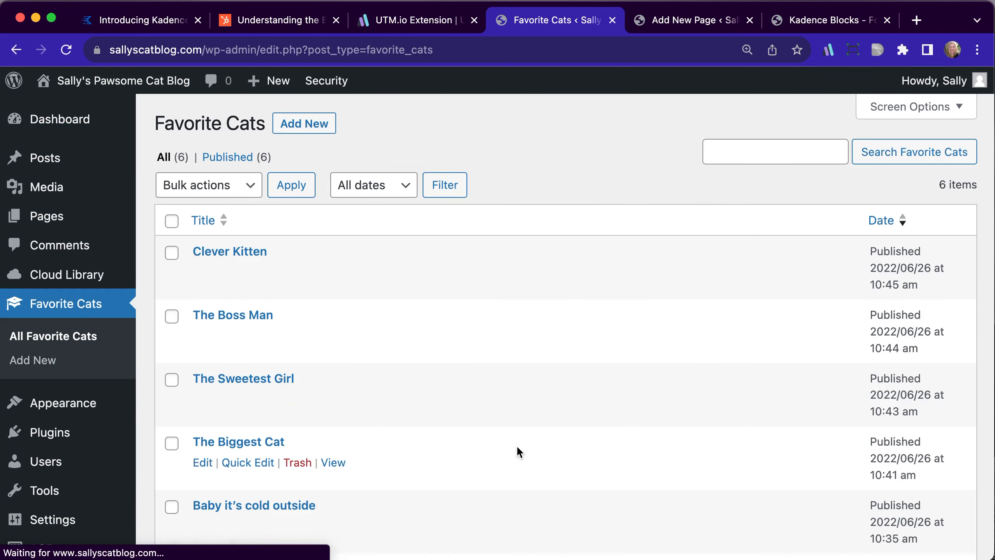
pyautogui.scroll(-1, 451, 263)
pyautogui.scroll(-2, 437, 267)
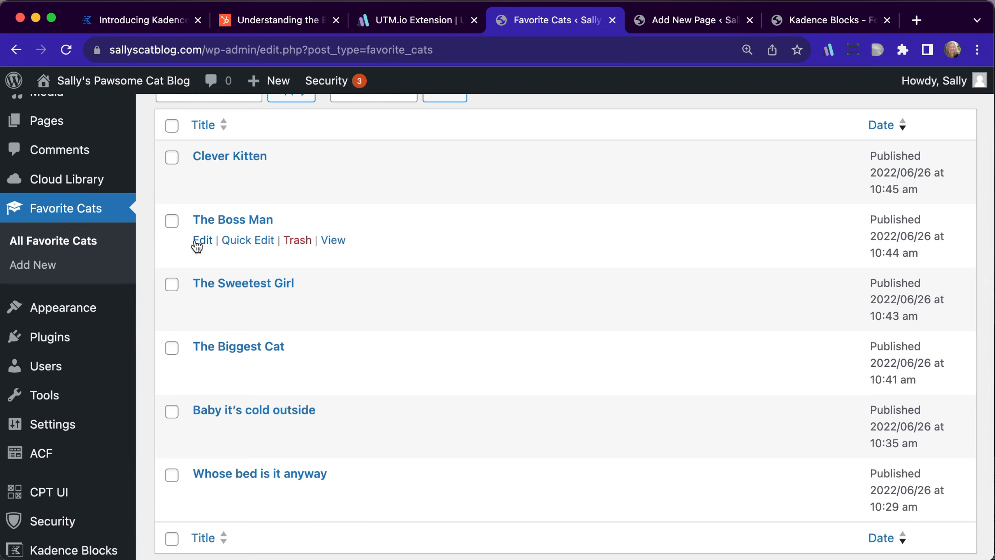
pyautogui.click(200, 241)
# Look through the custom fields of "The Boss Man" entry, from Cat Name to Excerpt
pyautogui.scroll(-15, 483, 329)
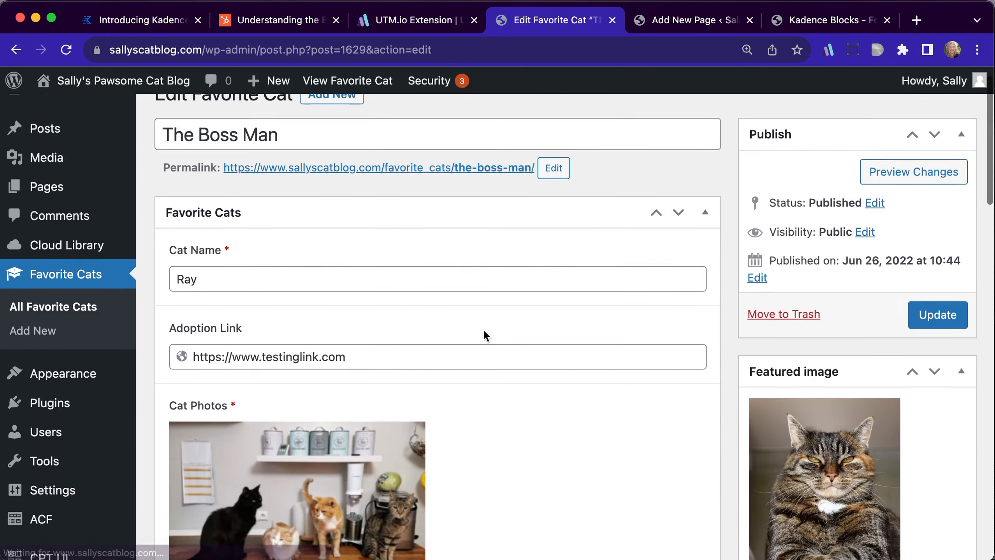
pyautogui.scroll(-12, 484, 330)
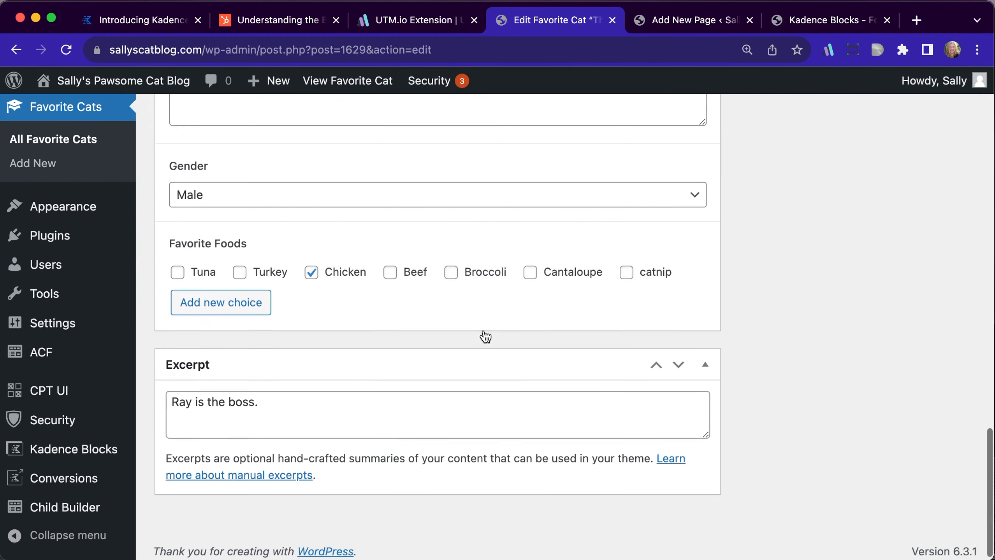
pyautogui.scroll(18, 484, 331)
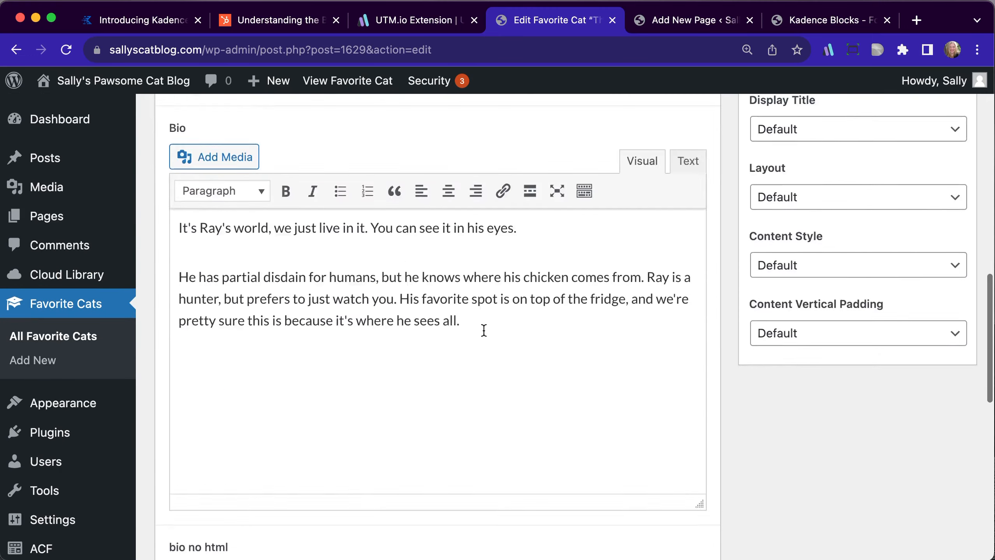
pyautogui.scroll(2, 482, 329)
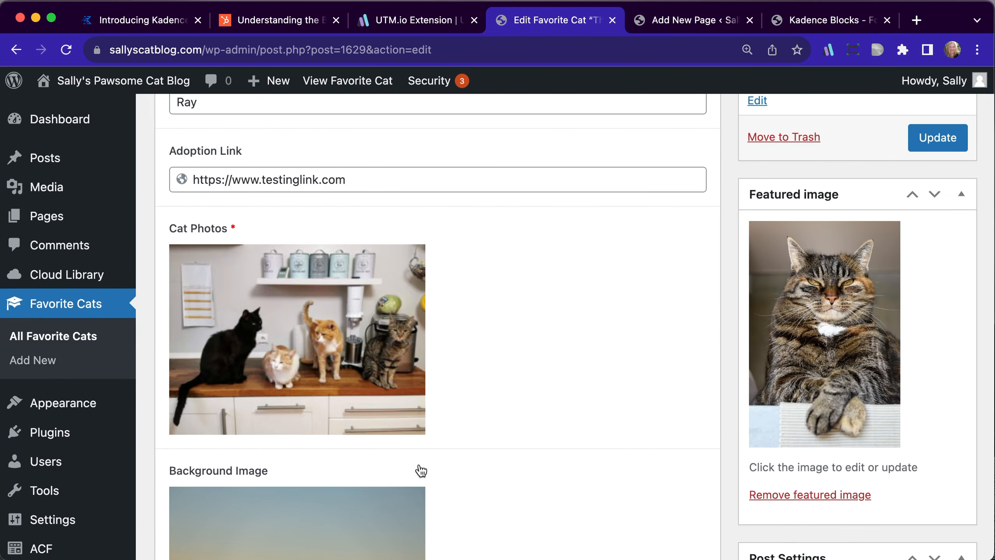
pyautogui.scroll(3, 433, 440)
pyautogui.moveTo(379, 492)
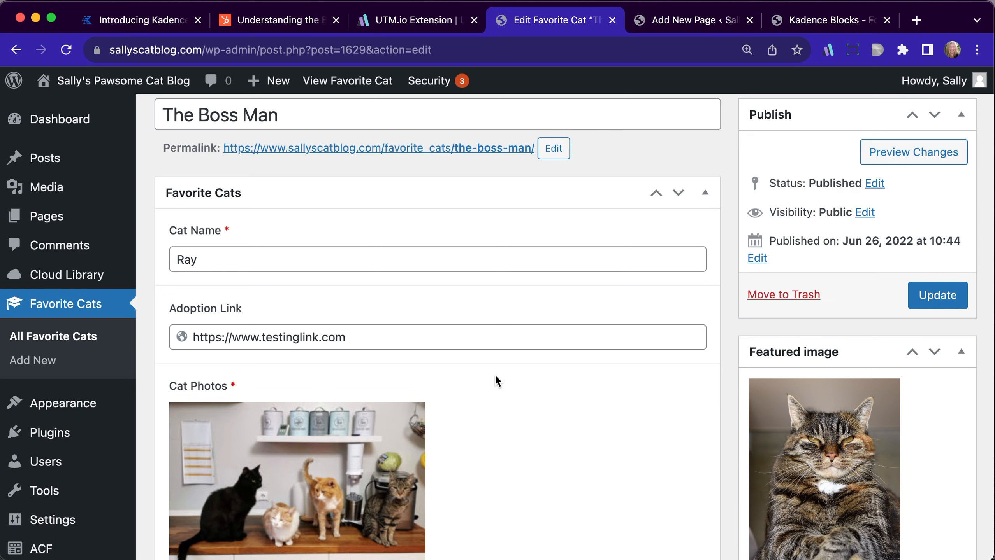
pyautogui.moveTo(96, 403)
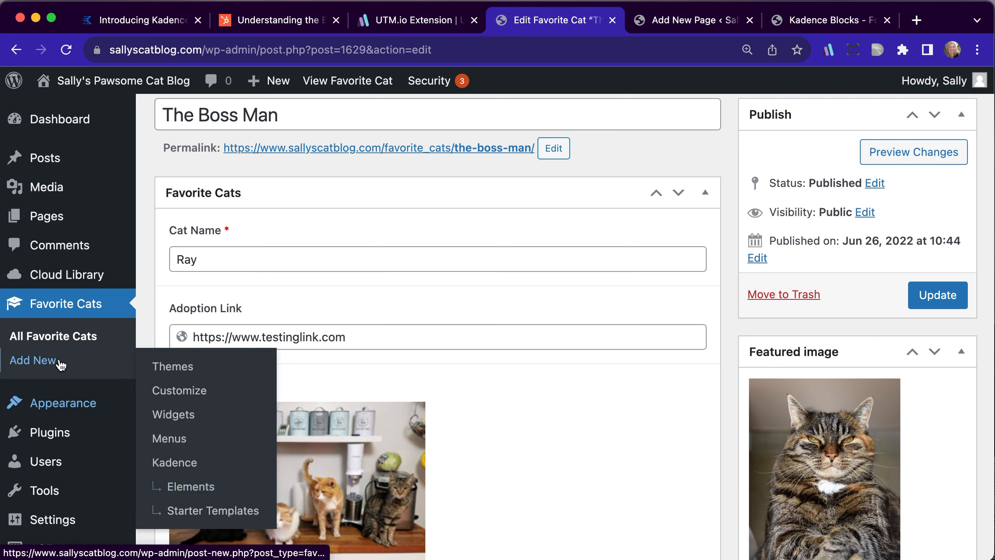
# Open The Boss Man's public page from its permalink, find the adoption form, and view the page source
pyautogui.click(308, 152)
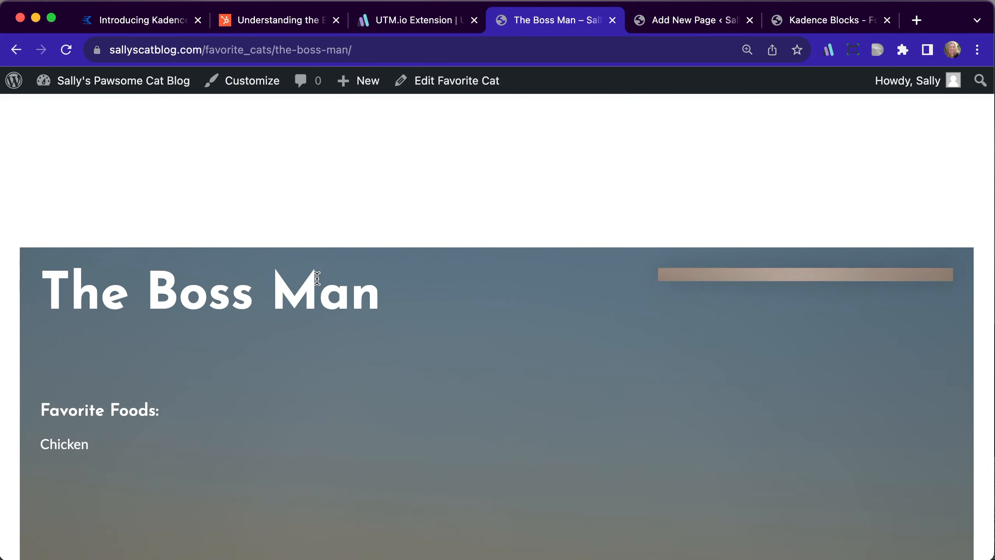
pyautogui.scroll(-5, 350, 220)
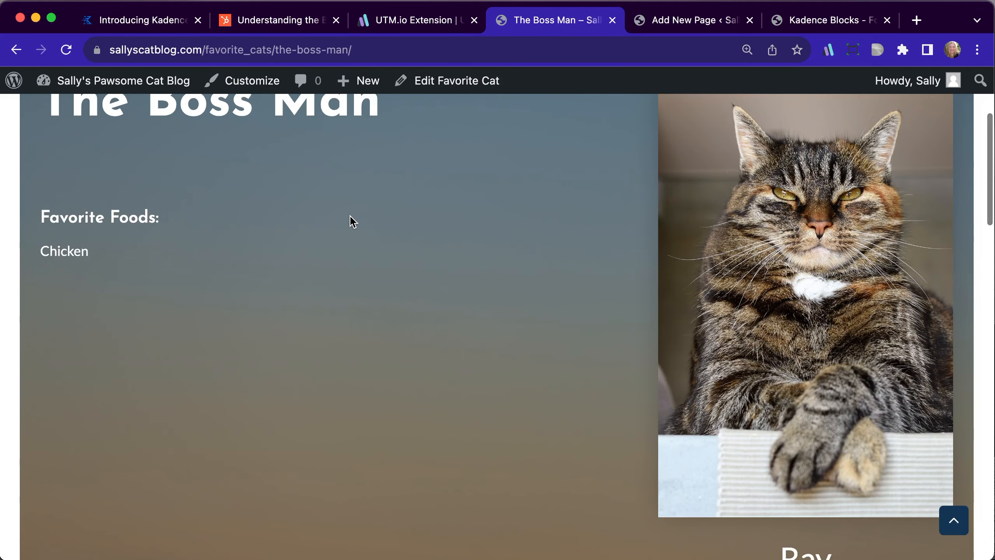
pyautogui.scroll(-8, 410, 277)
pyautogui.scroll(-7, 411, 277)
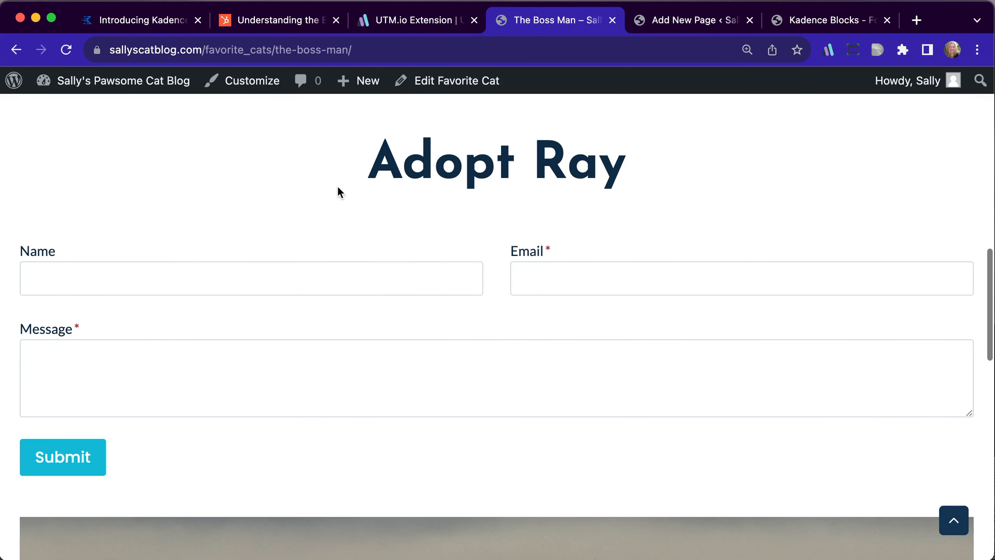
pyautogui.rightClick(321, 220)
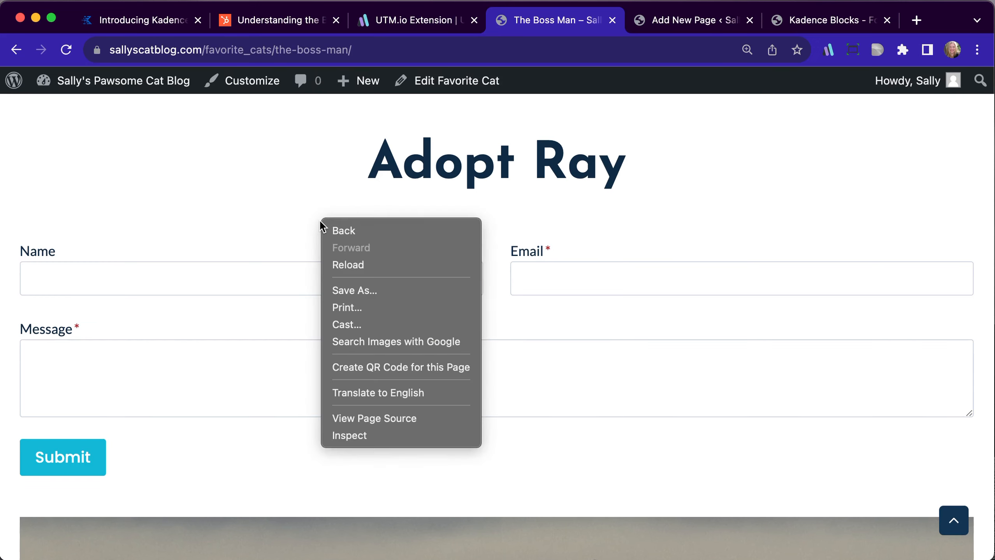
pyautogui.click(385, 419)
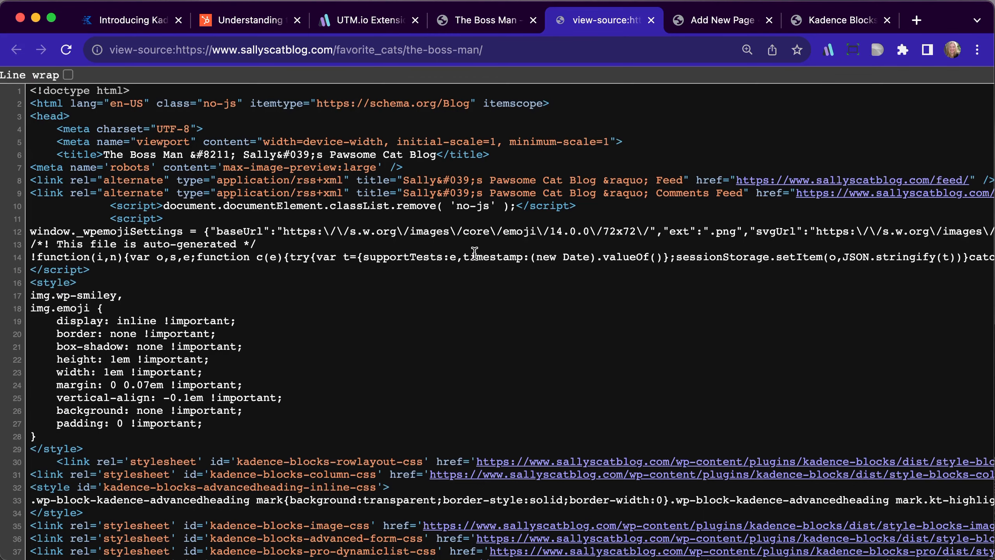
# Search the source for "hidden", check the values of cat_name, utm_source and utm_campaign, and close the source
pyautogui.press('super+f')
pyautogui.write('hidden')
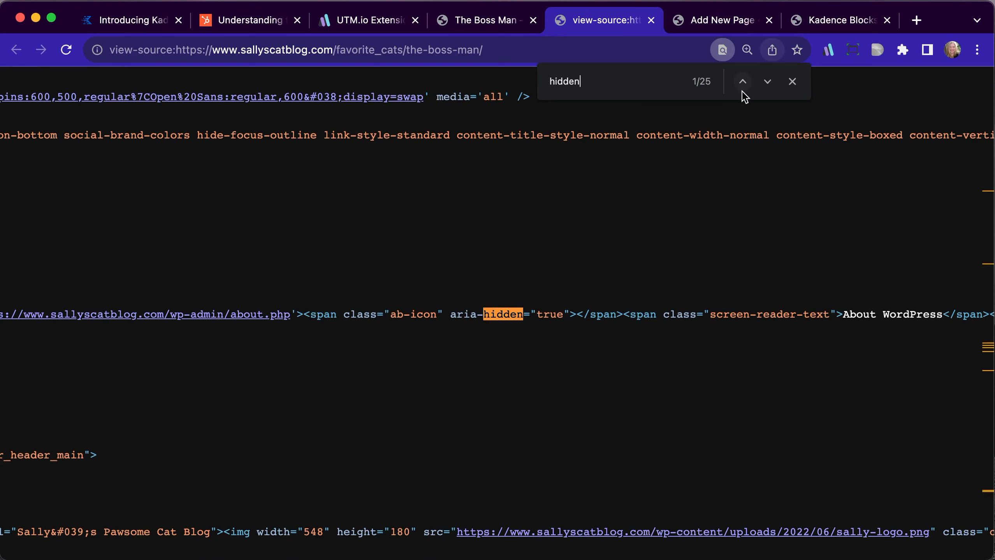
pyautogui.click(767, 81)
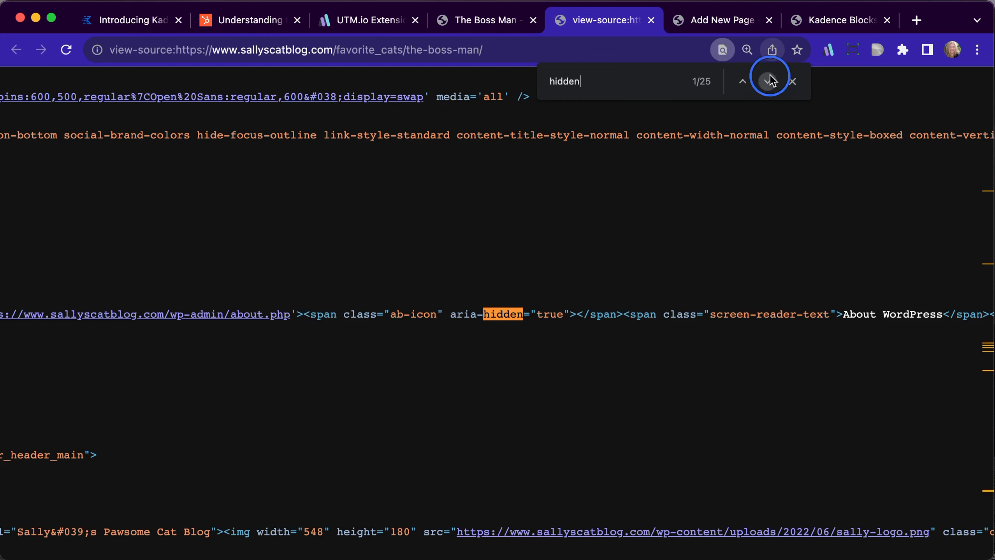
pyautogui.click(766, 81)
pyautogui.click(767, 81)
pyautogui.click(767, 82)
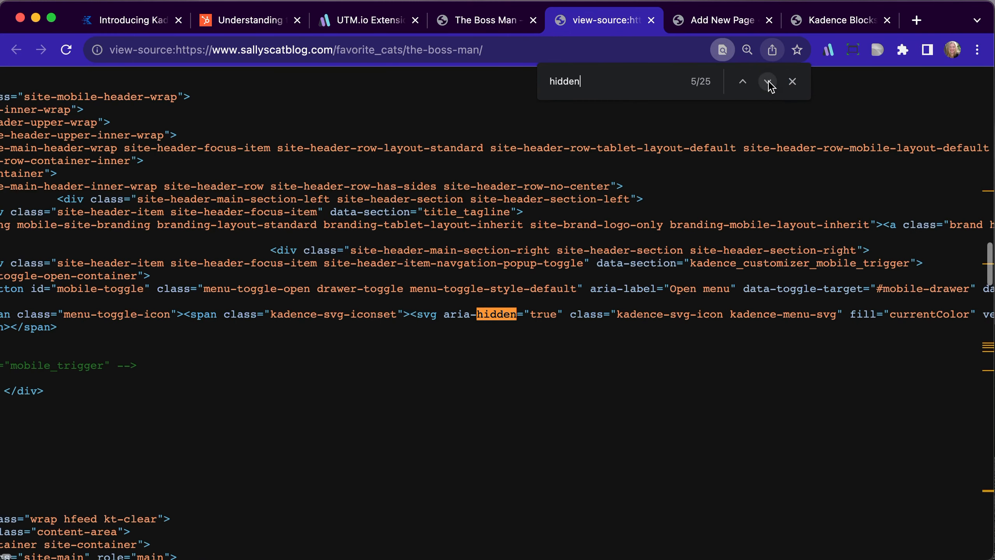
pyautogui.click(768, 81)
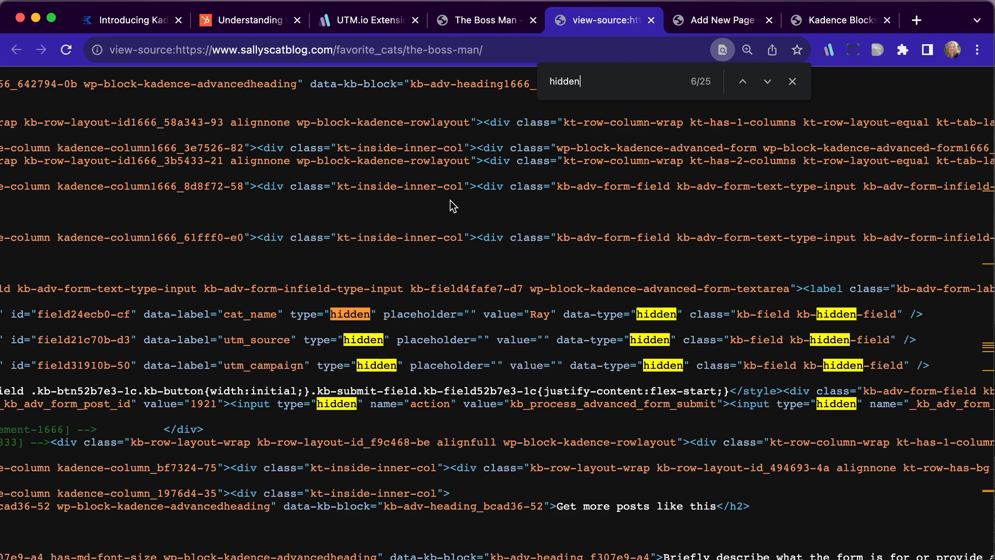
pyautogui.click(650, 20)
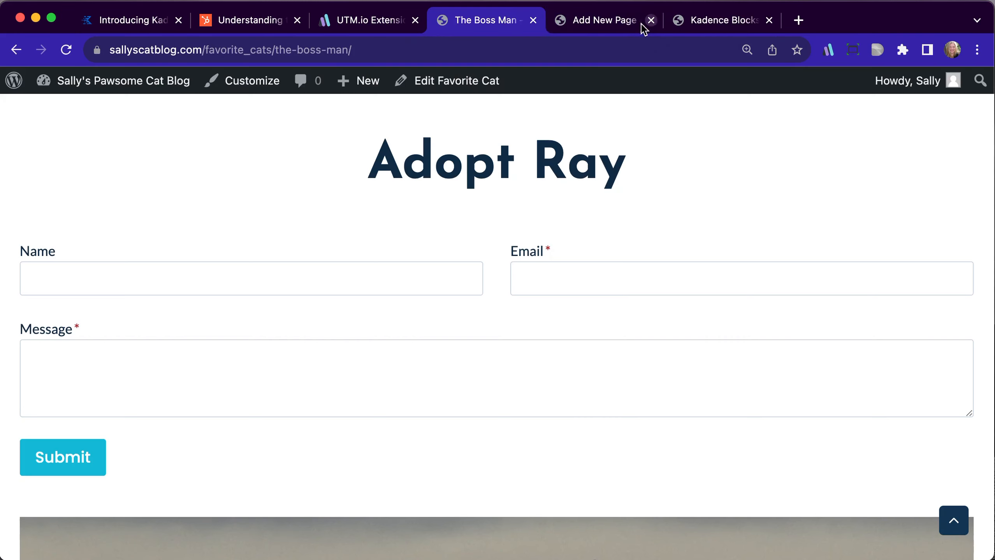
# Append the query parameter ?utm_campaign=spring-2023 to The Boss Man page's URL
pyautogui.click(404, 47)
pyautogui.click(404, 47)
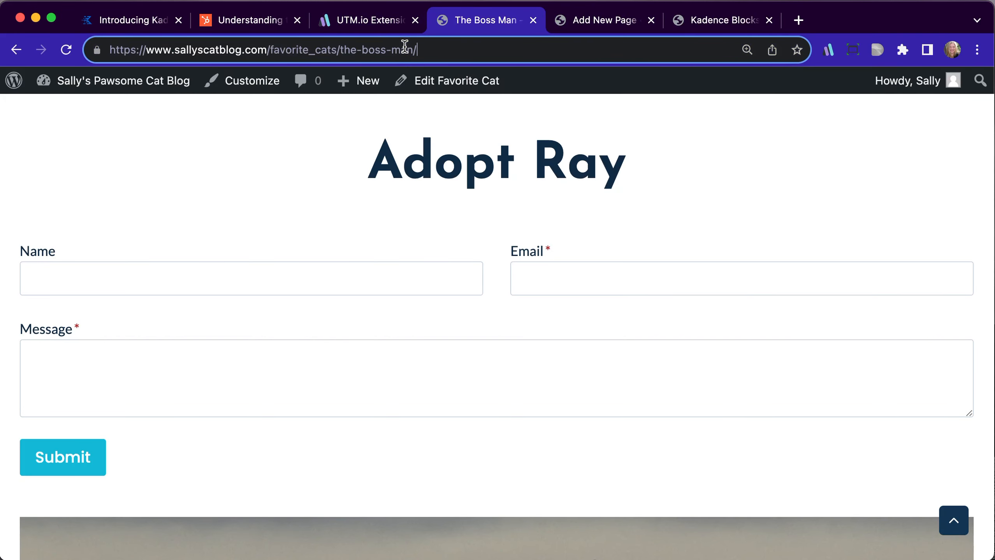
pyautogui.write('?')
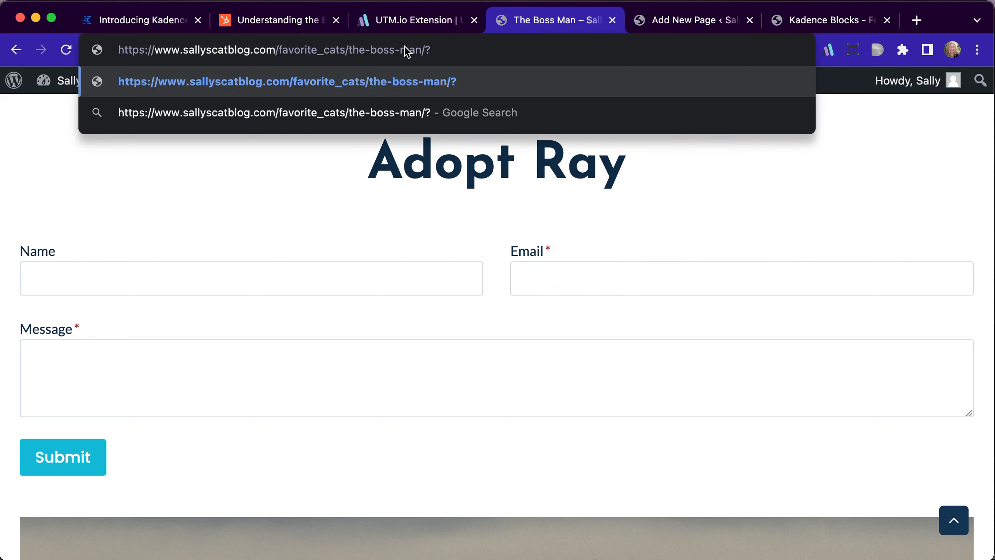
pyautogui.write('utm_')
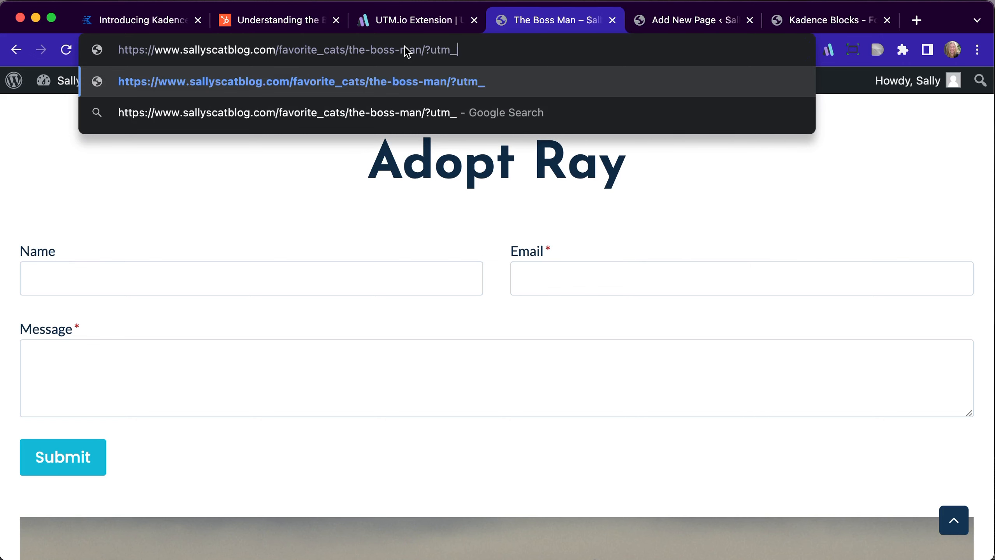
pyautogui.write('campaign=spirin')
pyautogui.press('BackSpace')
pyautogui.press('BackSpace')
pyautogui.write('ring')
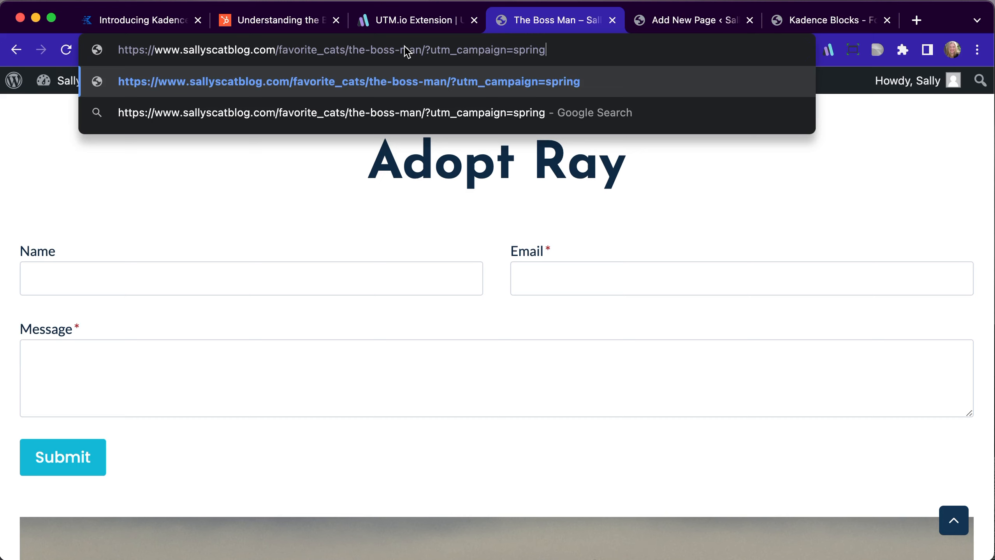
pyautogui.write('-2023')
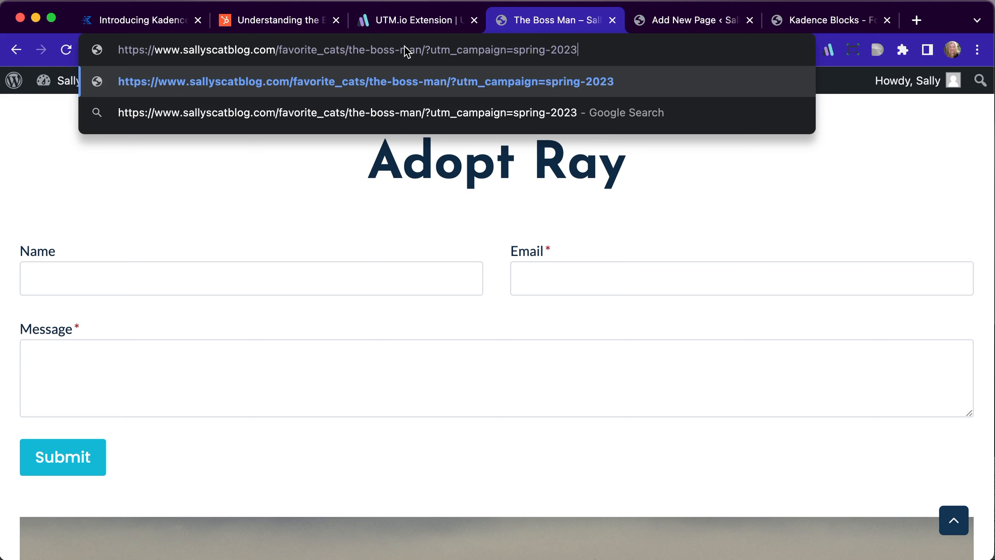
pyautogui.write('&')
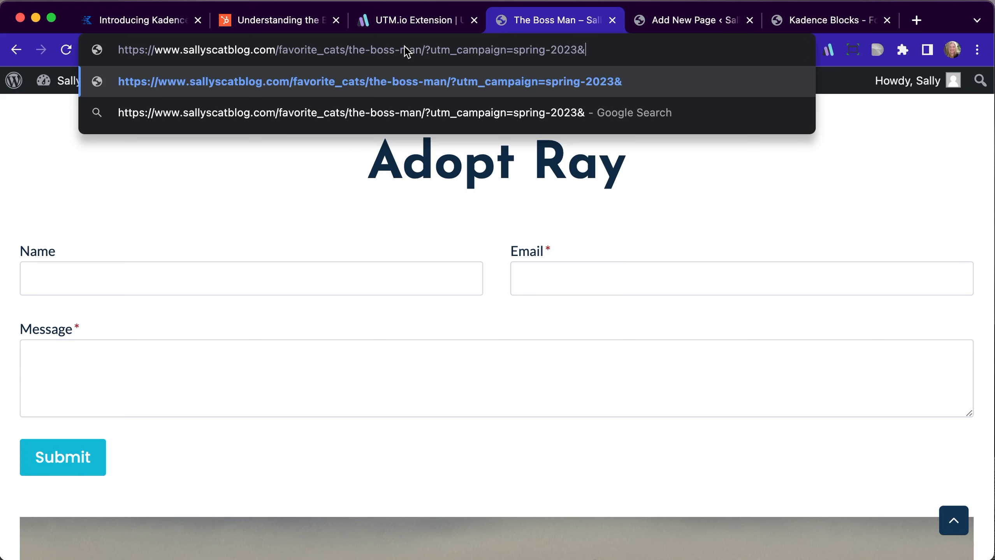
pyautogui.write('utm_')
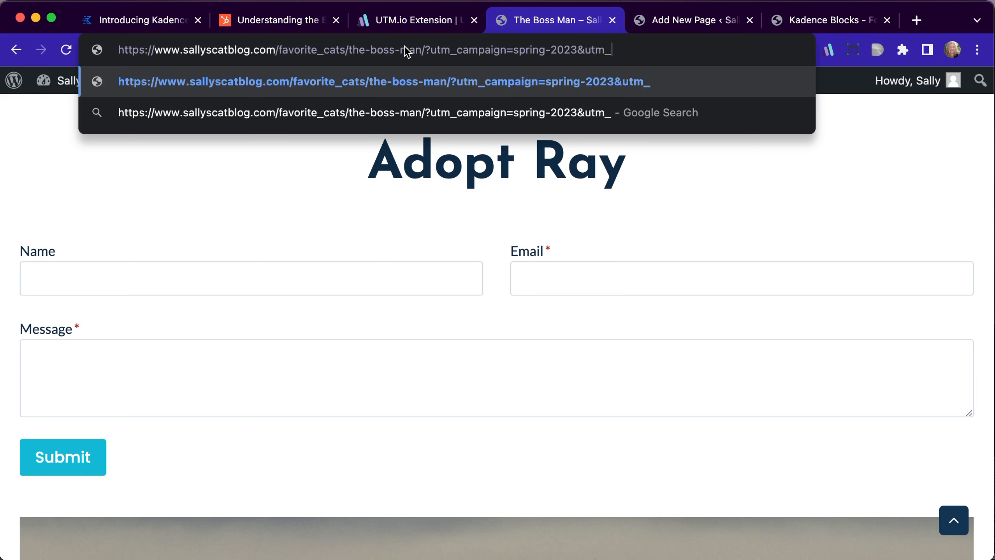
pyautogui.write('source=')
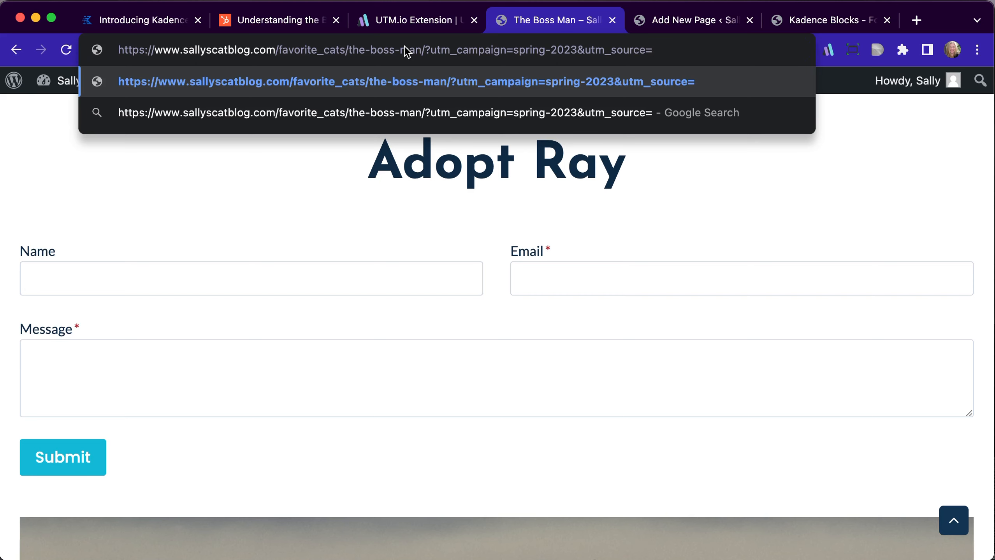
pyautogui.write('t')
# Add &utm_source=facebook to the end of the URL and load the tagged page
pyautogui.press('BackSpace')
pyautogui.write('facebook')
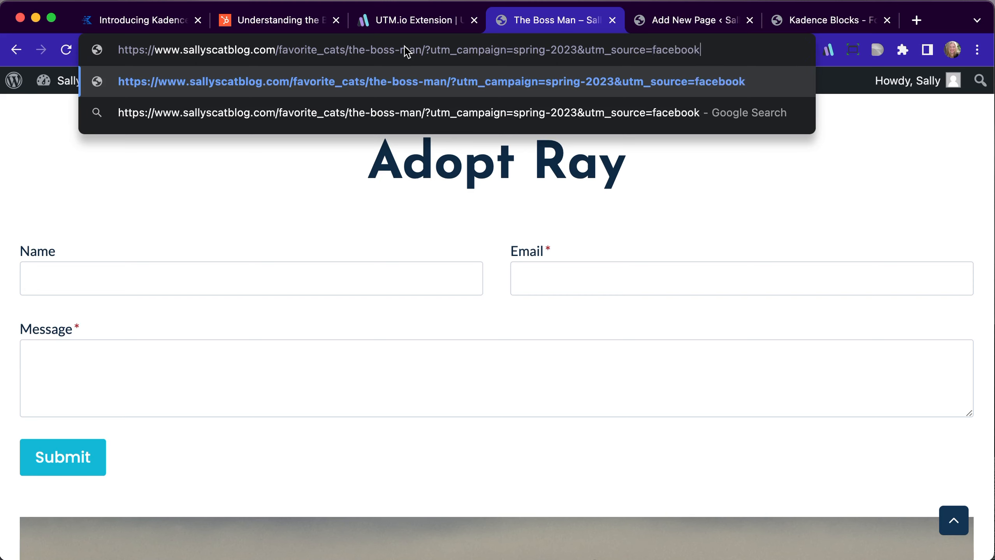
pyautogui.press('Return')
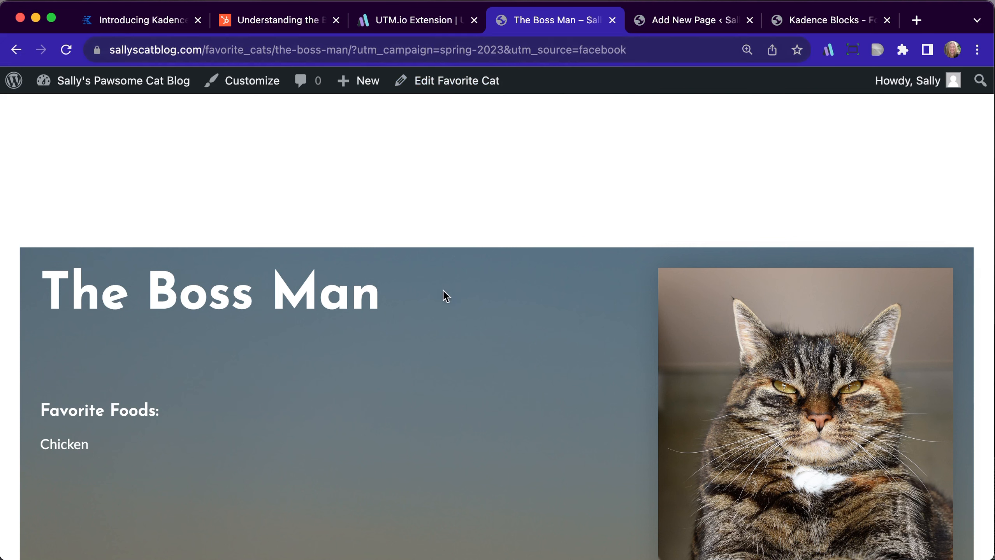
# Reload the tagged page and fill in the sender's full name and email address in the Adopt Ray form
pyautogui.press('super+r')
pyautogui.scroll(-15, 429, 268)
pyautogui.scroll(-3, 429, 268)
pyautogui.click(285, 310)
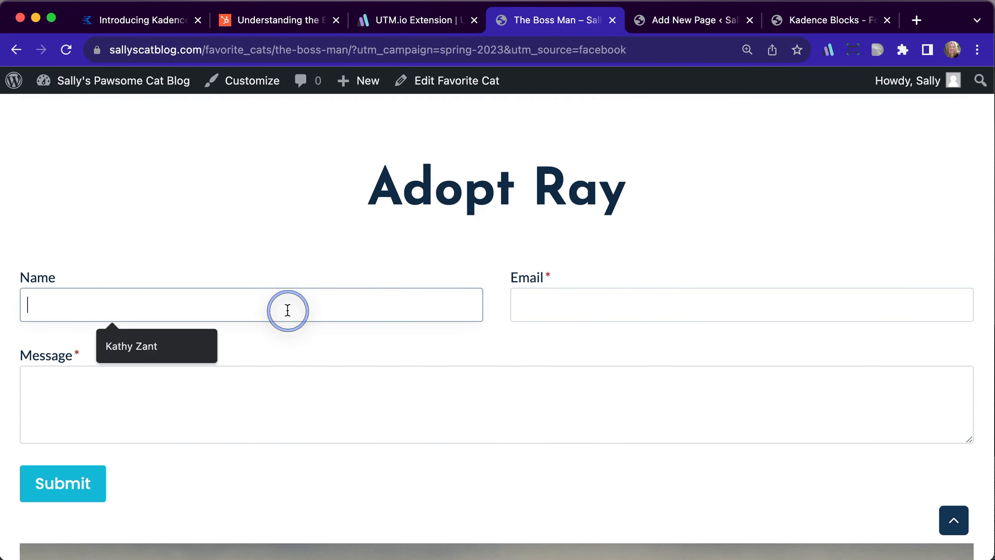
pyautogui.click(169, 348)
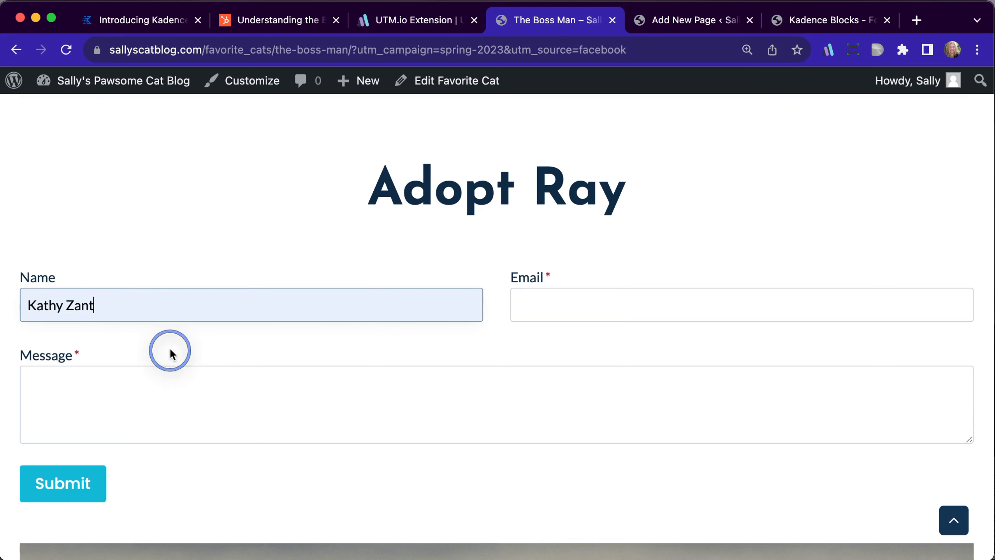
pyautogui.click(533, 307)
pyautogui.click(626, 345)
# Enter the message "Ray looks regal" and submit the Adopt Ray form
pyautogui.click(317, 381)
pyautogui.write('Ray looks r')
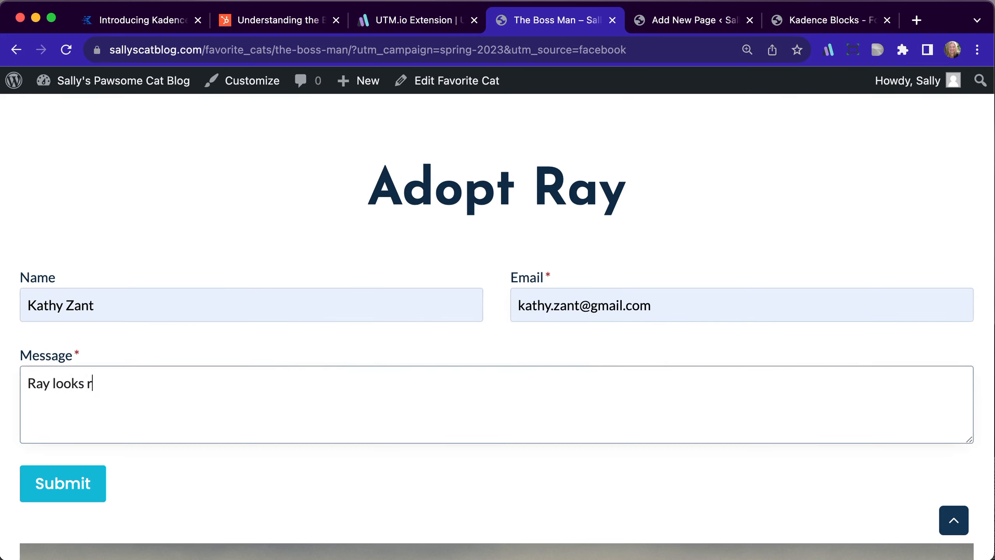
pyautogui.write('egal')
pyautogui.click(59, 492)
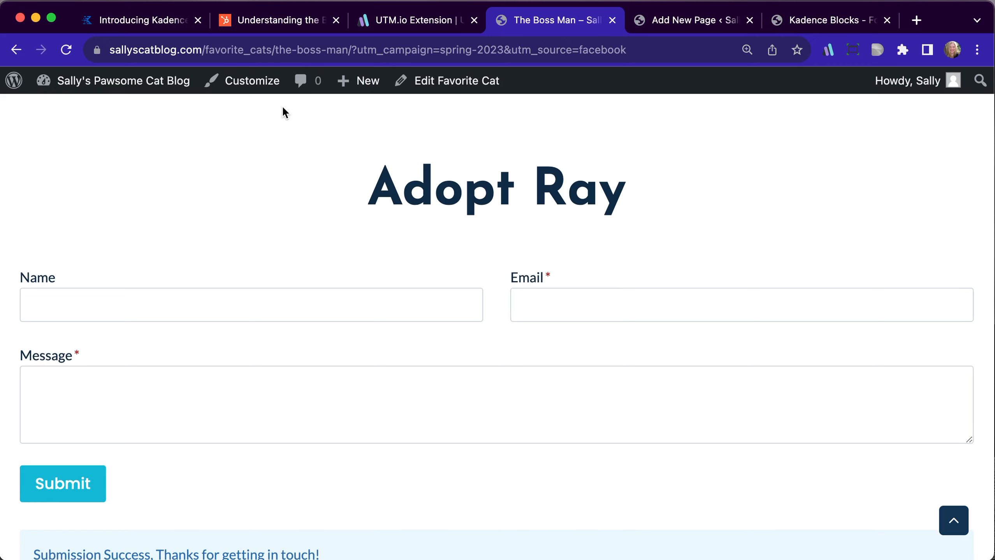
# Go from the tagged cat page to the site dashboard and open the Kadence Blocks form entries
pyautogui.moveTo(93, 91)
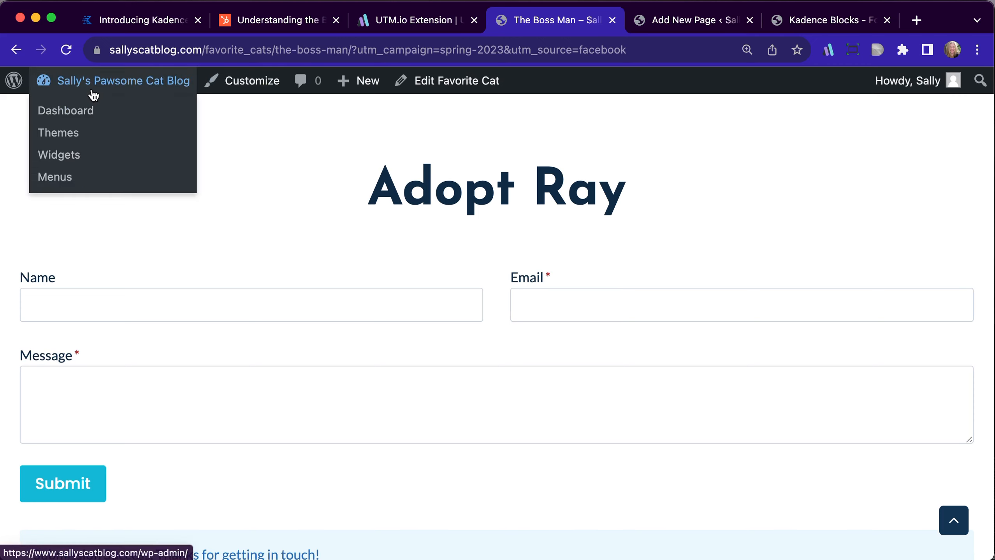
pyautogui.click(81, 111)
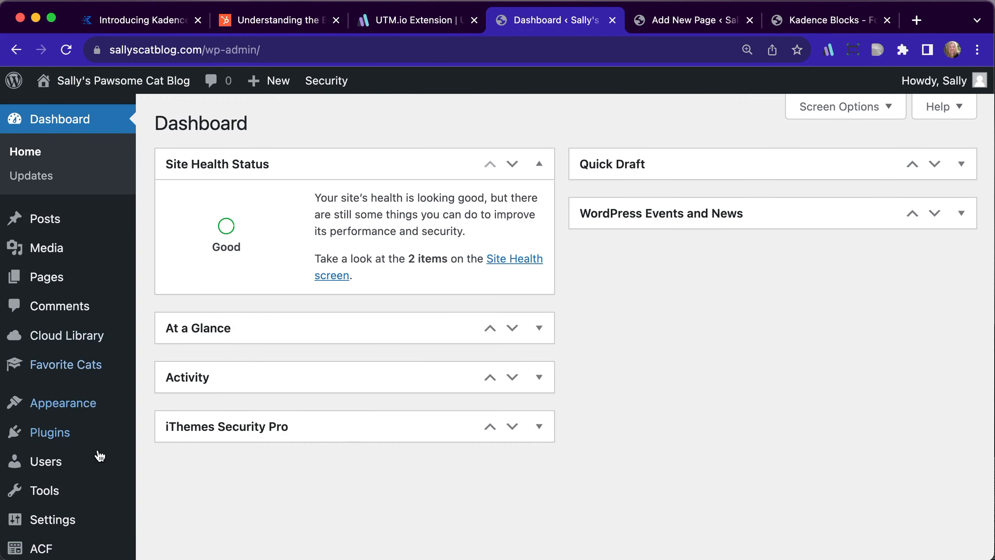
pyautogui.scroll(-5, 34, 432)
pyautogui.moveTo(63, 449)
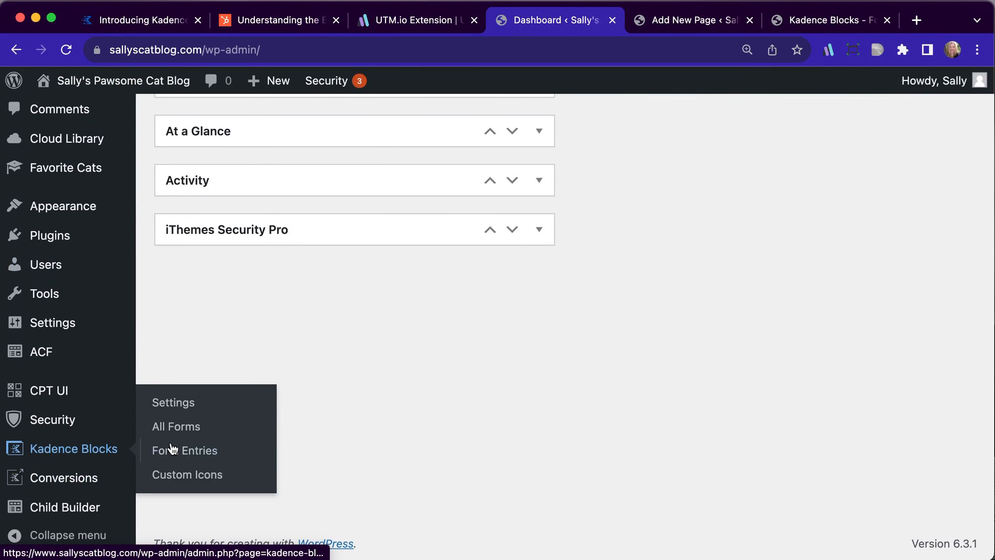
pyautogui.click(186, 449)
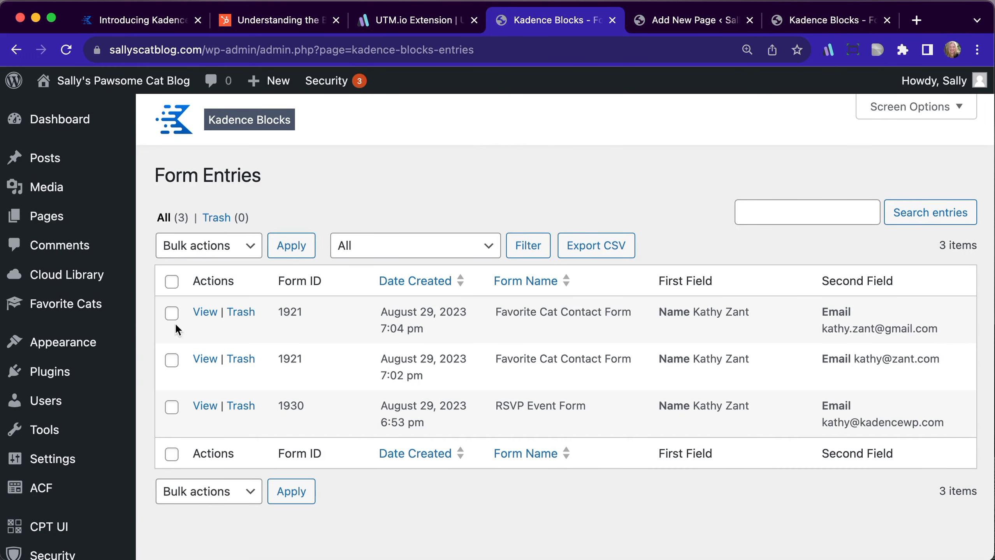
# View the 7:02 pm Favorite Cat Contact Form entry and the 7:04 pm one to check their captured cat_name and UTM values
pyautogui.click(202, 362)
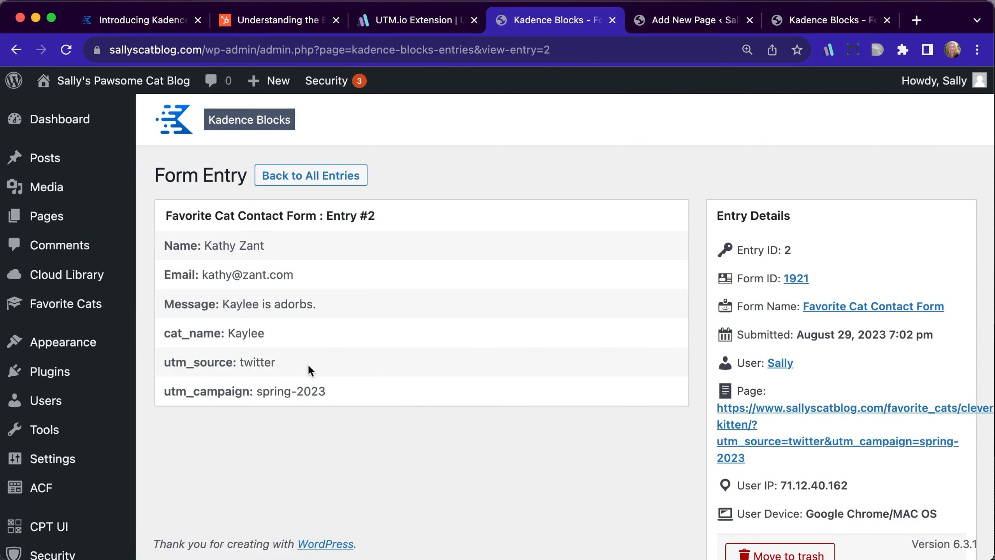
pyautogui.hscroll(-5, 231, 390)
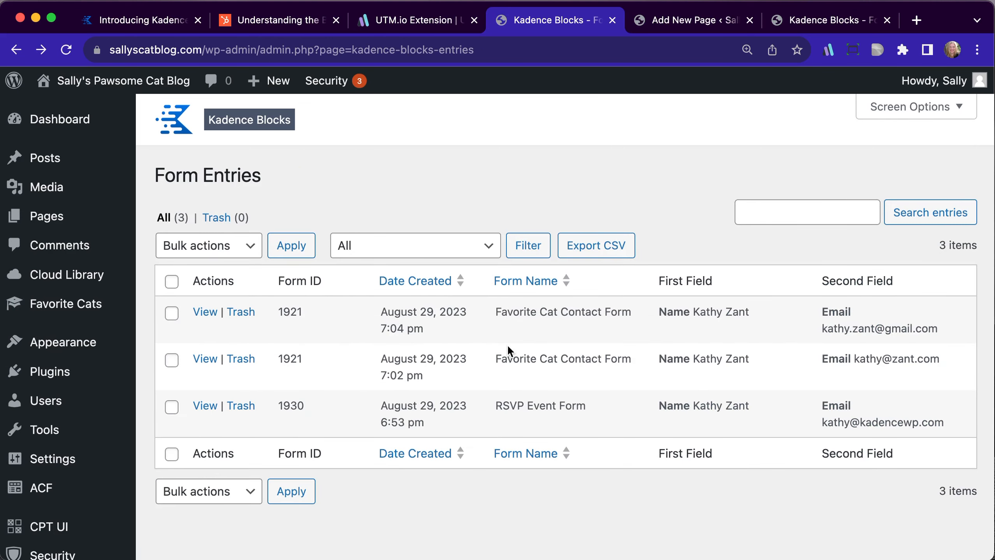
pyautogui.click(200, 314)
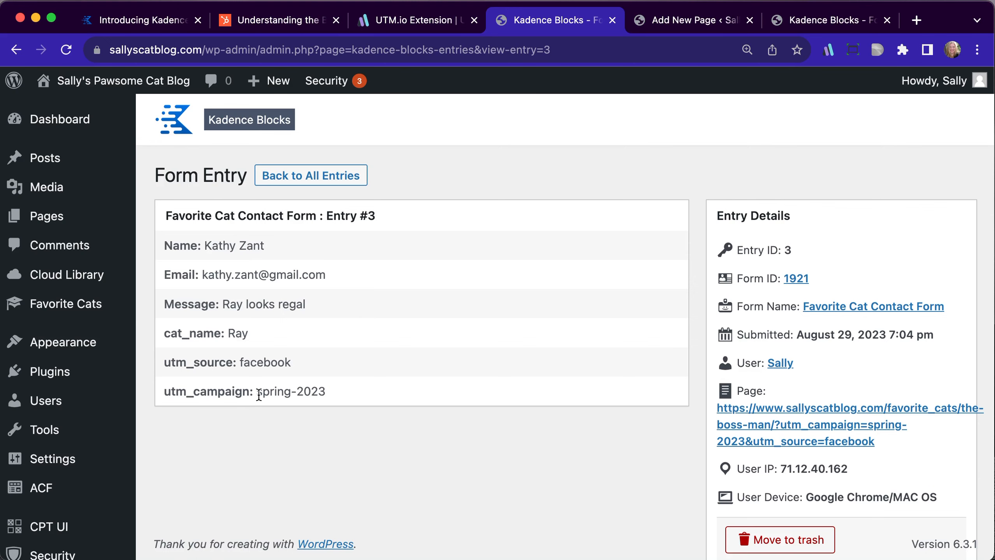
# Look over the Advanced Form Block section of the Introducing Kadence Blocks 3.1 blog post
pyautogui.click(137, 18)
pyautogui.scroll(-1, 72, 248)
pyautogui.scroll(-2, 74, 252)
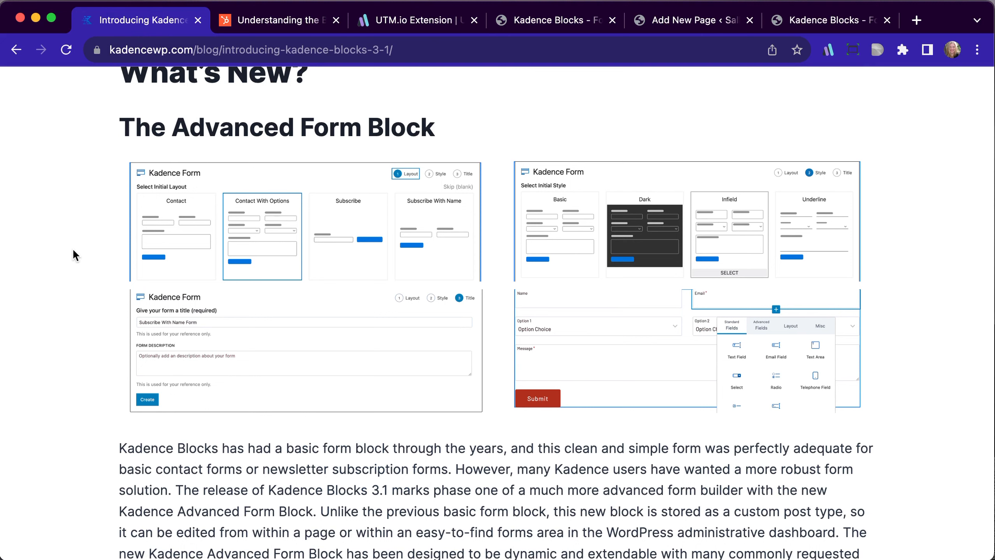
# Return to the form entries list and filter it by Favorite Cat Contact Form
pyautogui.click(694, 25)
pyautogui.click(561, 19)
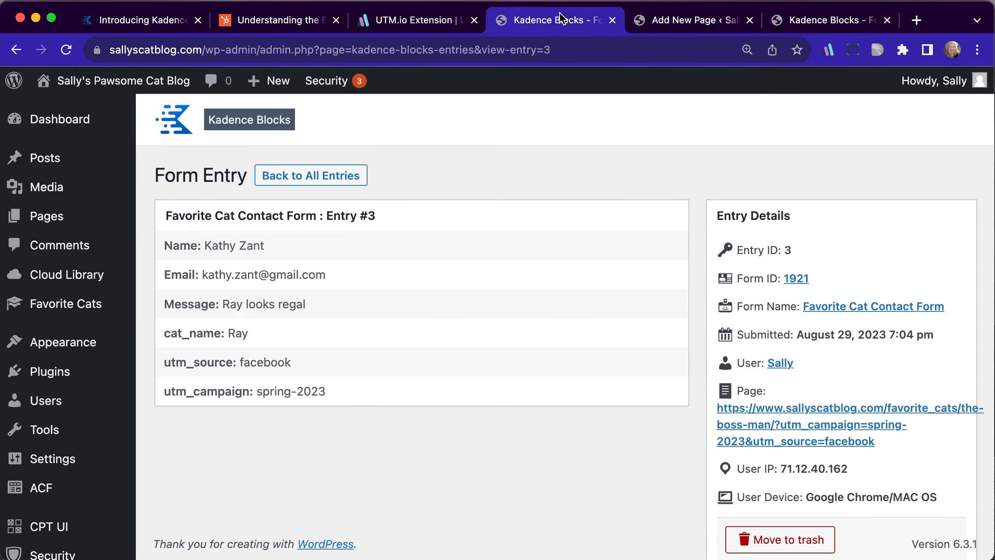
pyautogui.hscroll(-5, 173, 425)
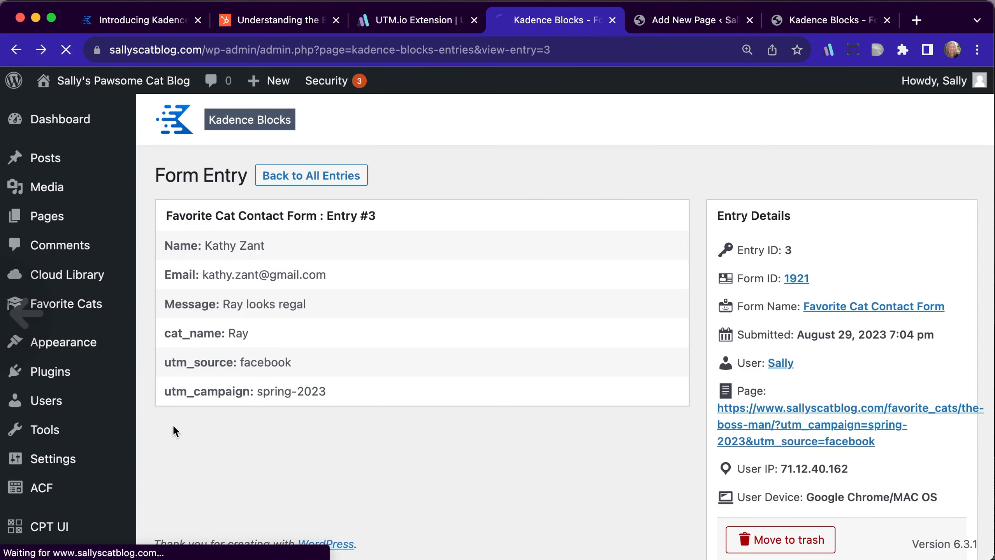
pyautogui.click(434, 249)
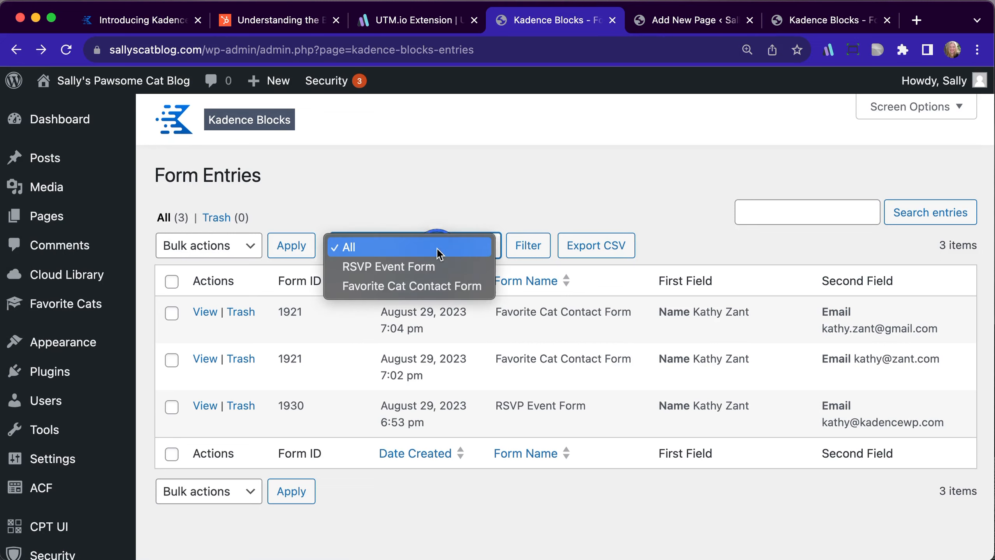
pyautogui.click(437, 292)
pyautogui.click(529, 247)
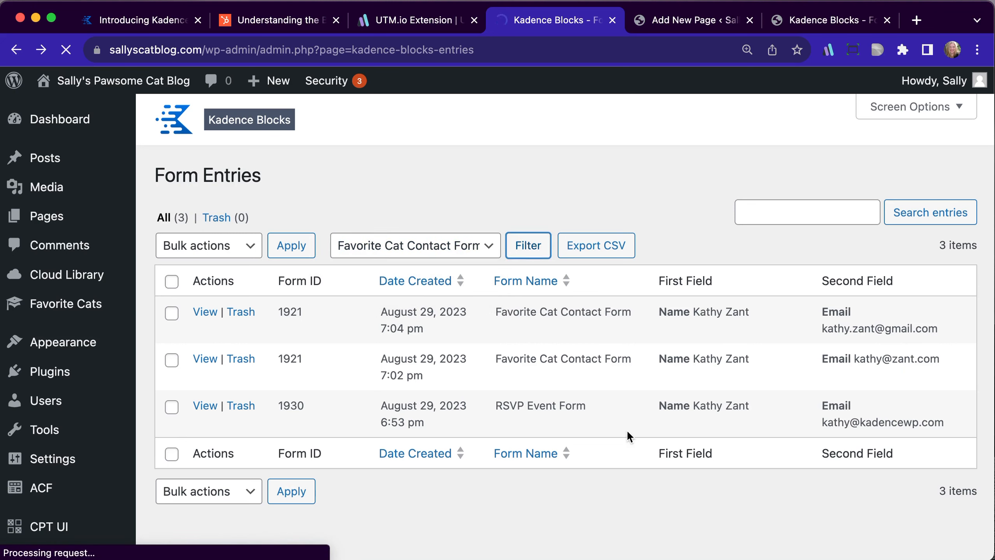